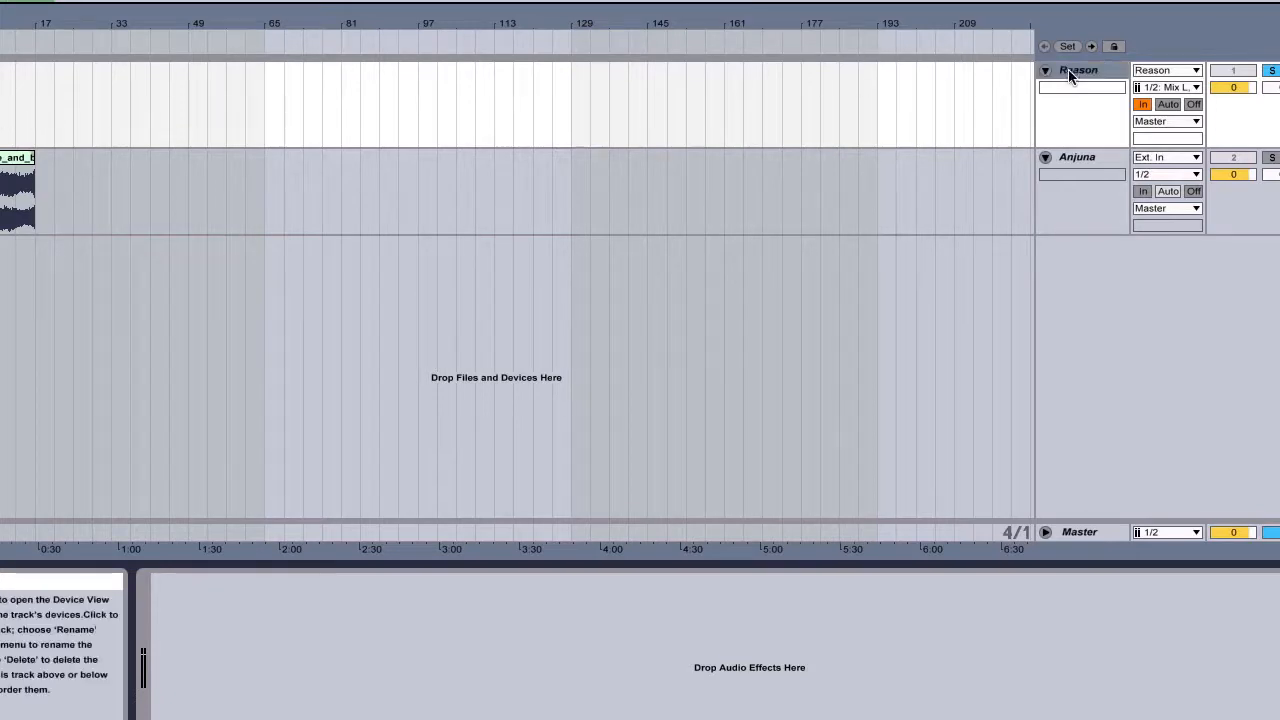
Step: Show the Master track's effects and inspect the audio in the enlarged Spectrum display before returning to the arrangement
left_click(1077, 158)
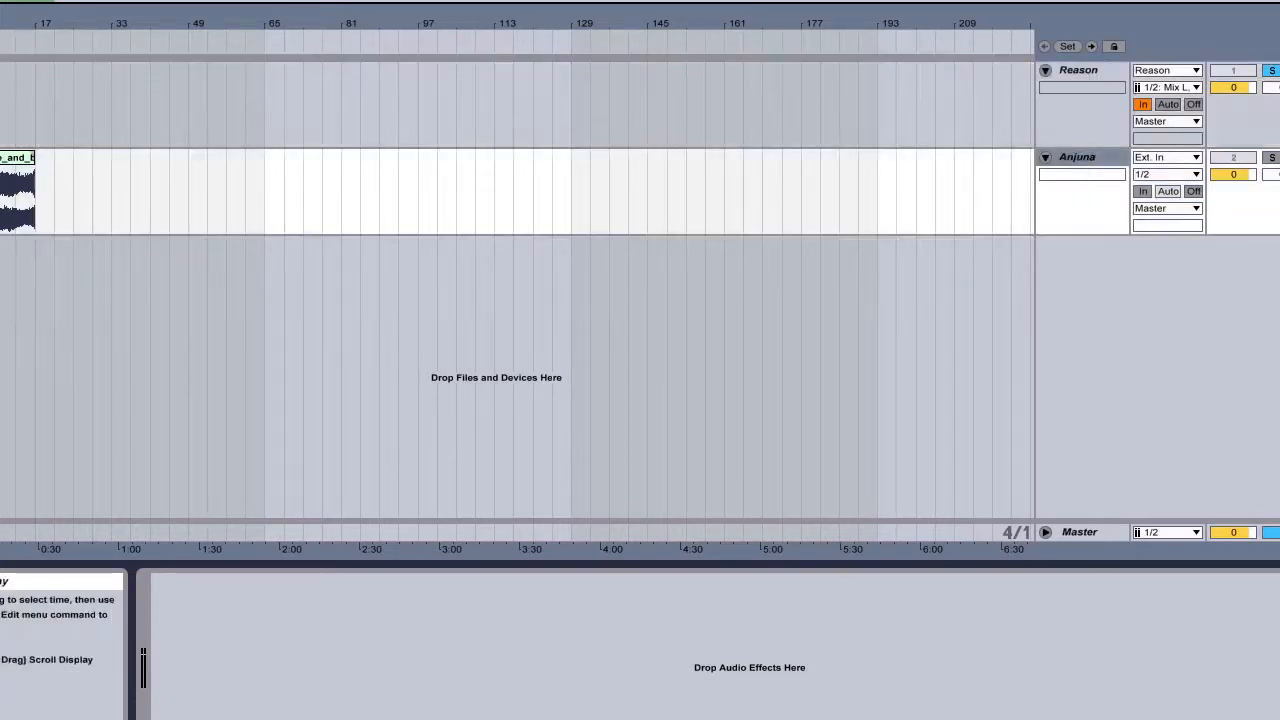
left_click(348, 121)
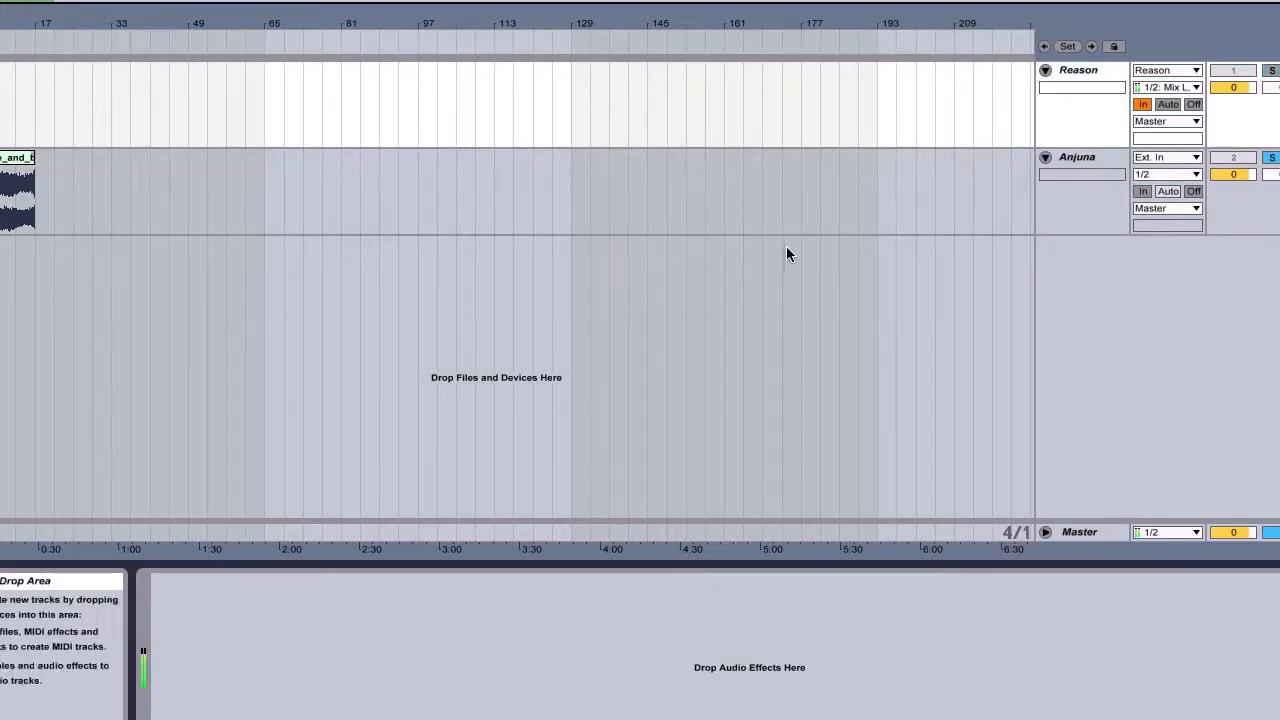
left_click(1097, 532)
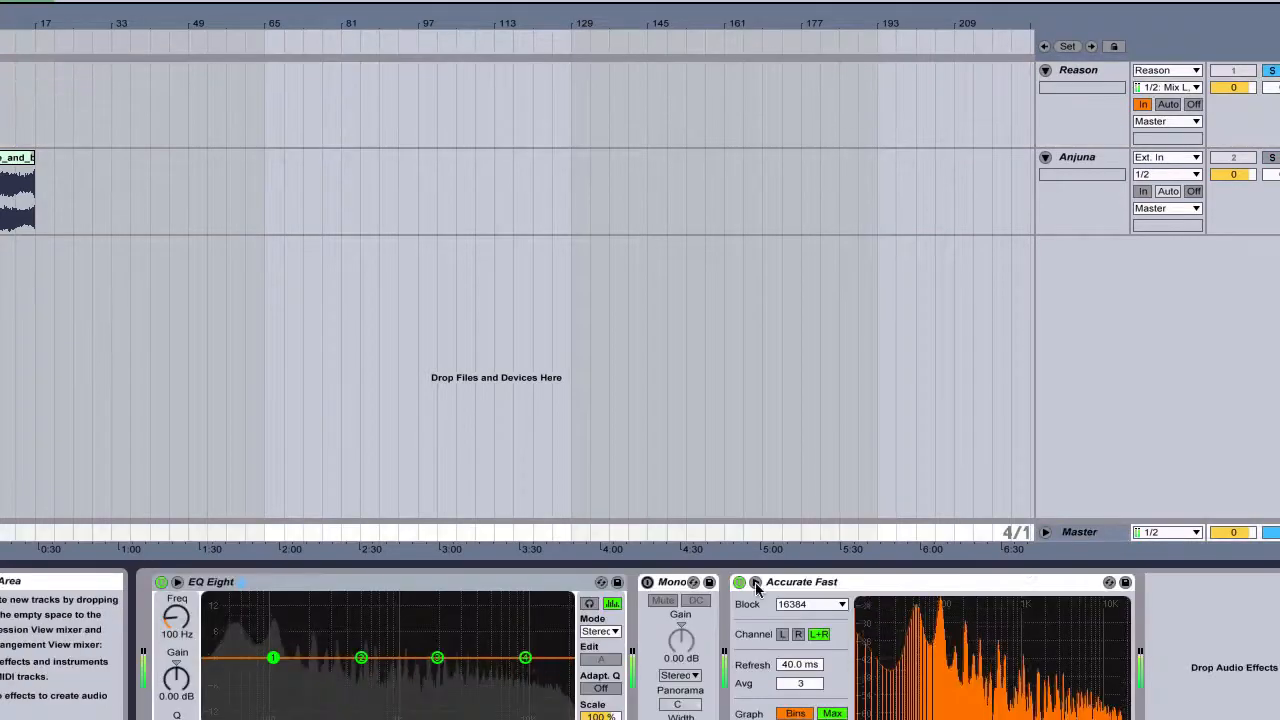
double_click(968, 632)
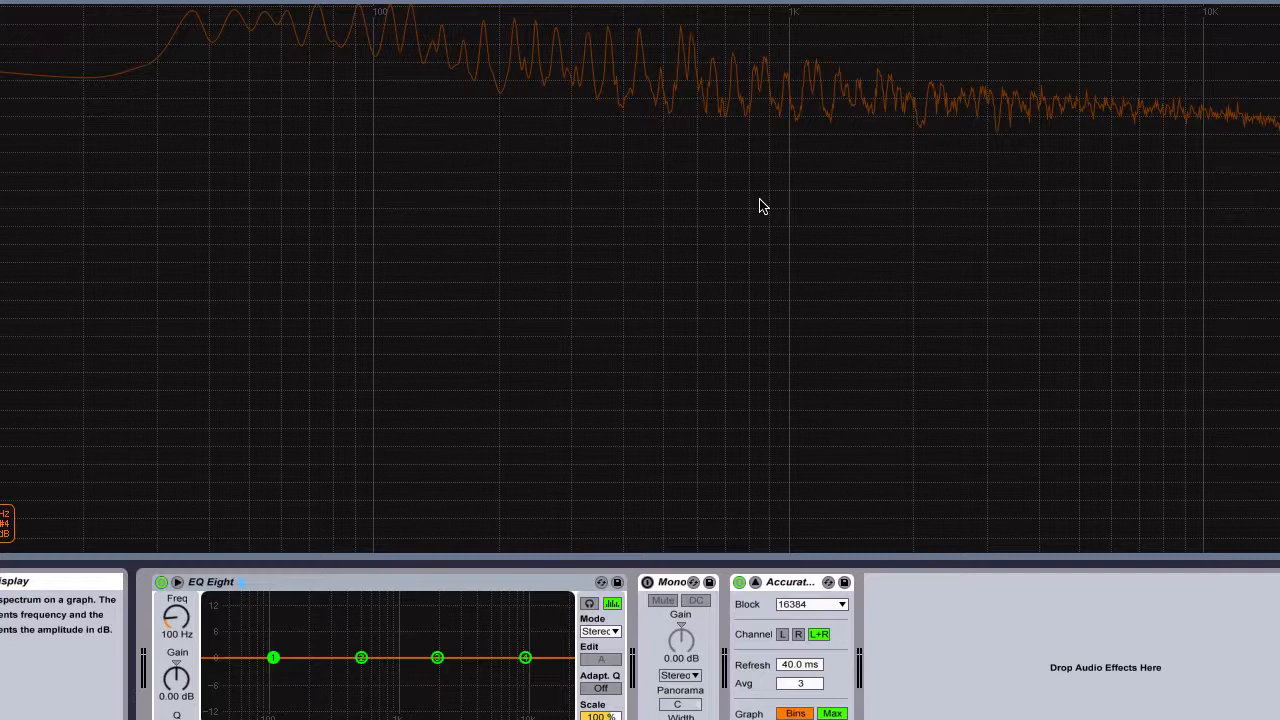
double_click(854, 191)
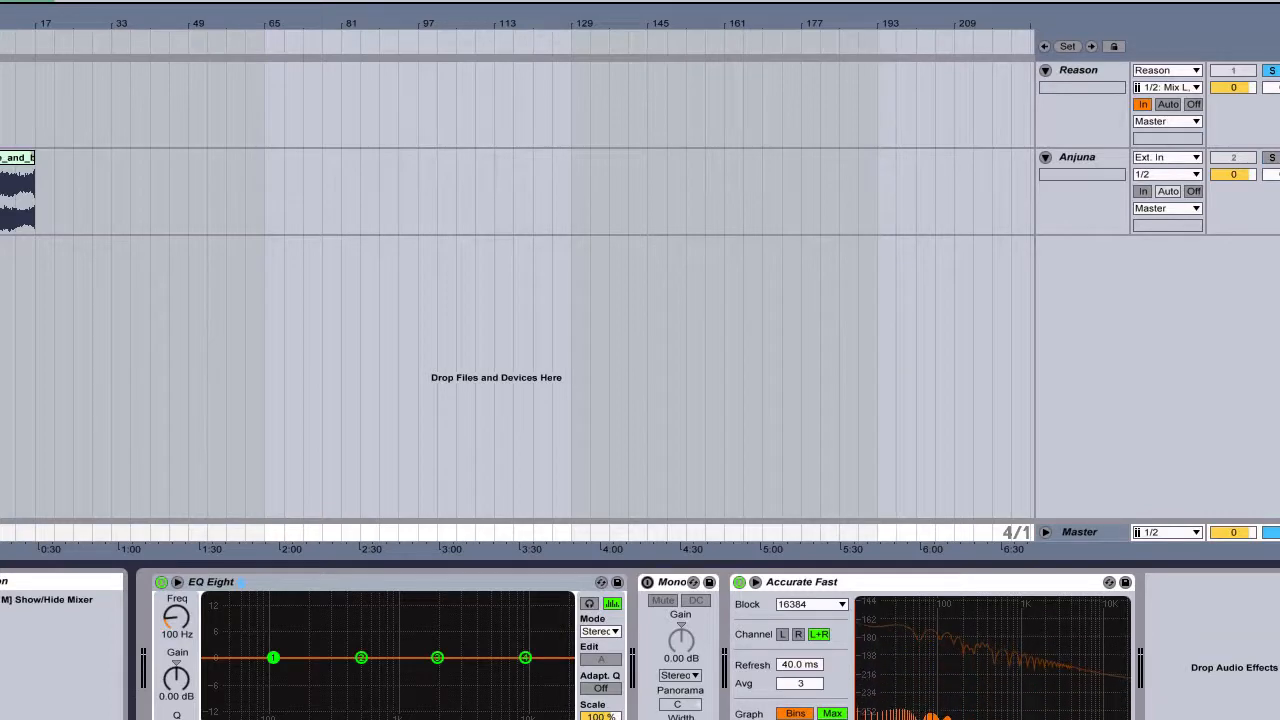
Step: Switch to Reason and show the insert effects of the AnjunaVerb mix channel in the rack
key("super+Tab")
left_click_drag(1147, 48, 820, 0)
left_click(909, 324)
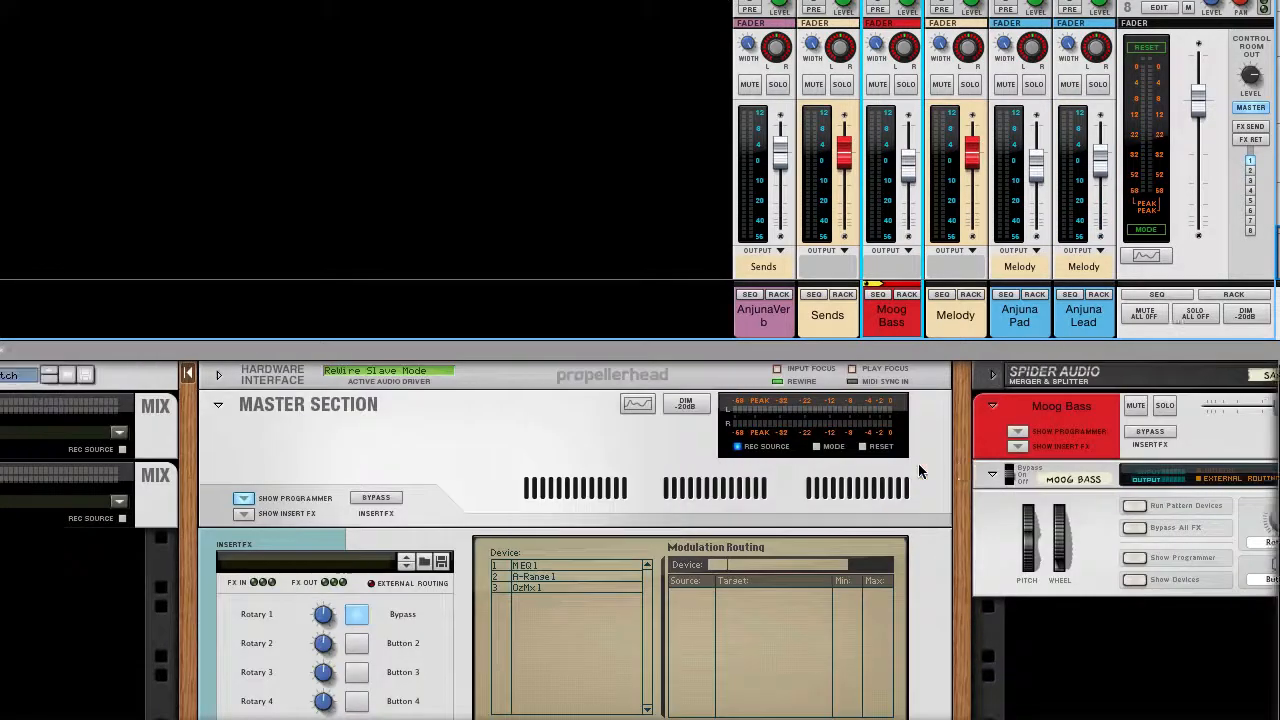
scroll(918, 463, "left", 5)
left_click(7, 515)
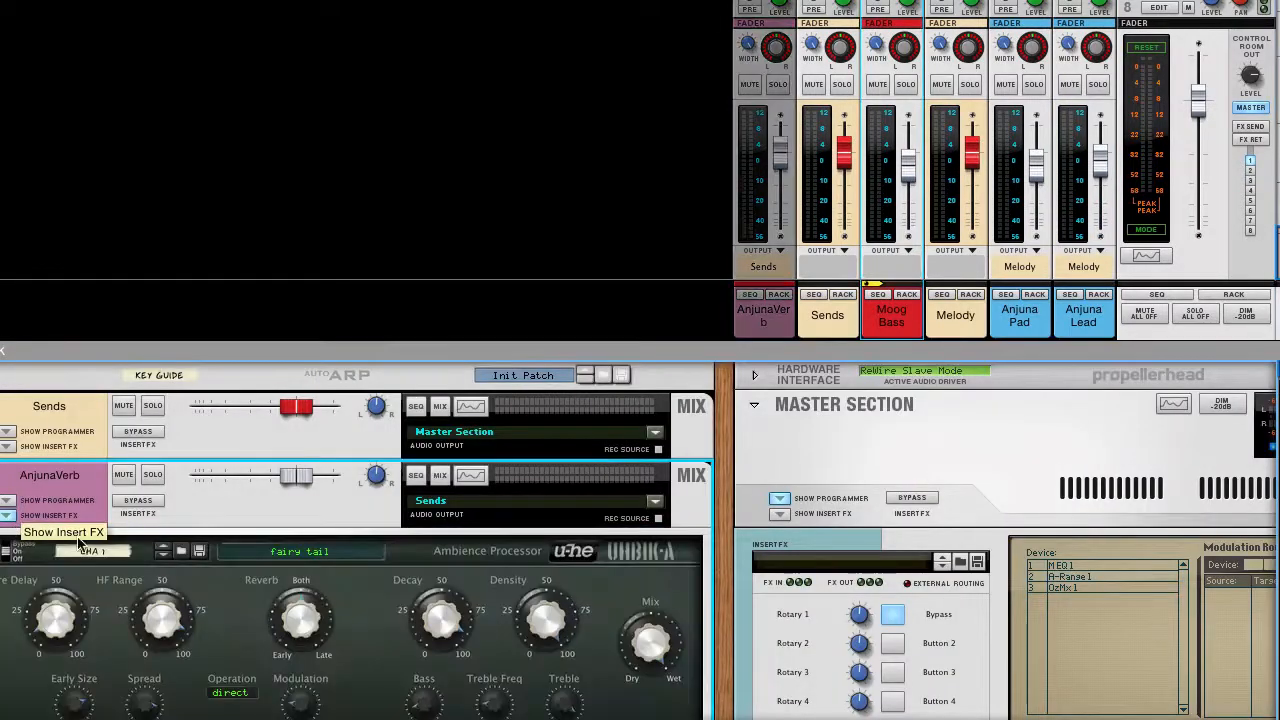
Step: Examine AnjunaVerb's insert chain with the Uhbik-A reverb, Trident A-Range equaliser, Pulsar and MClass Compressor, and hide it again
scroll(228, 474, "down", 3)
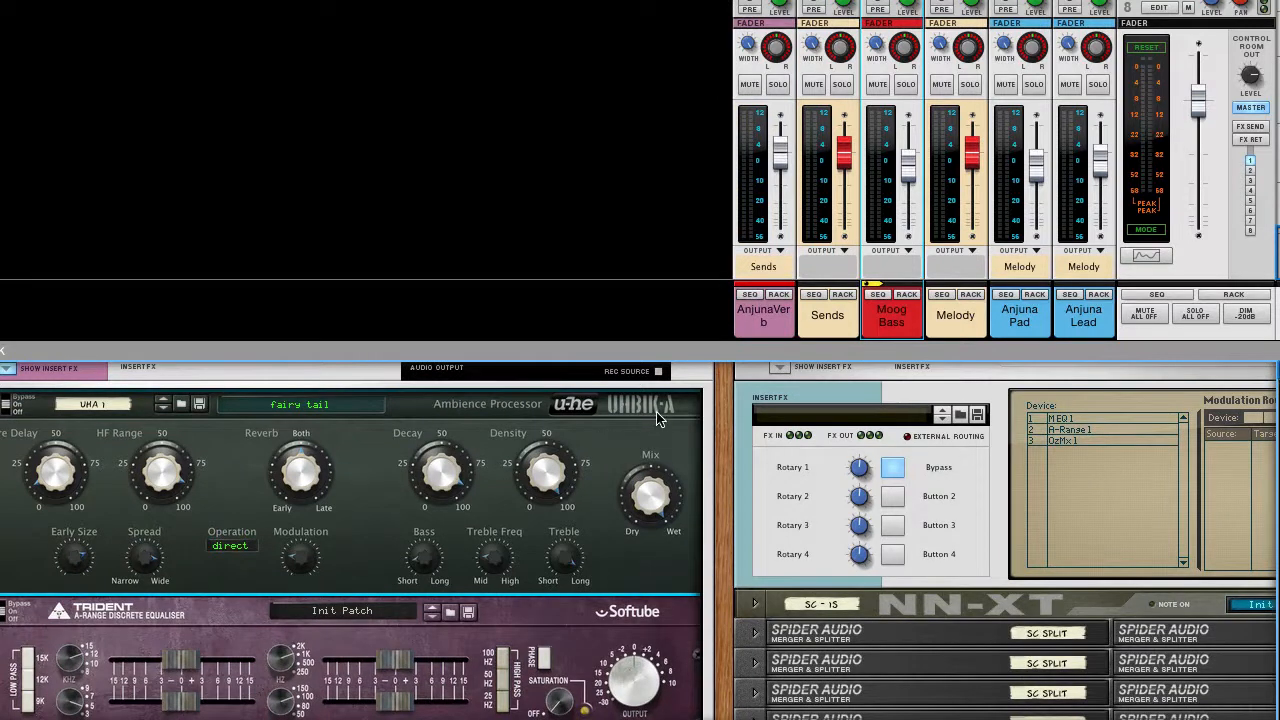
scroll(610, 428, "down", 1)
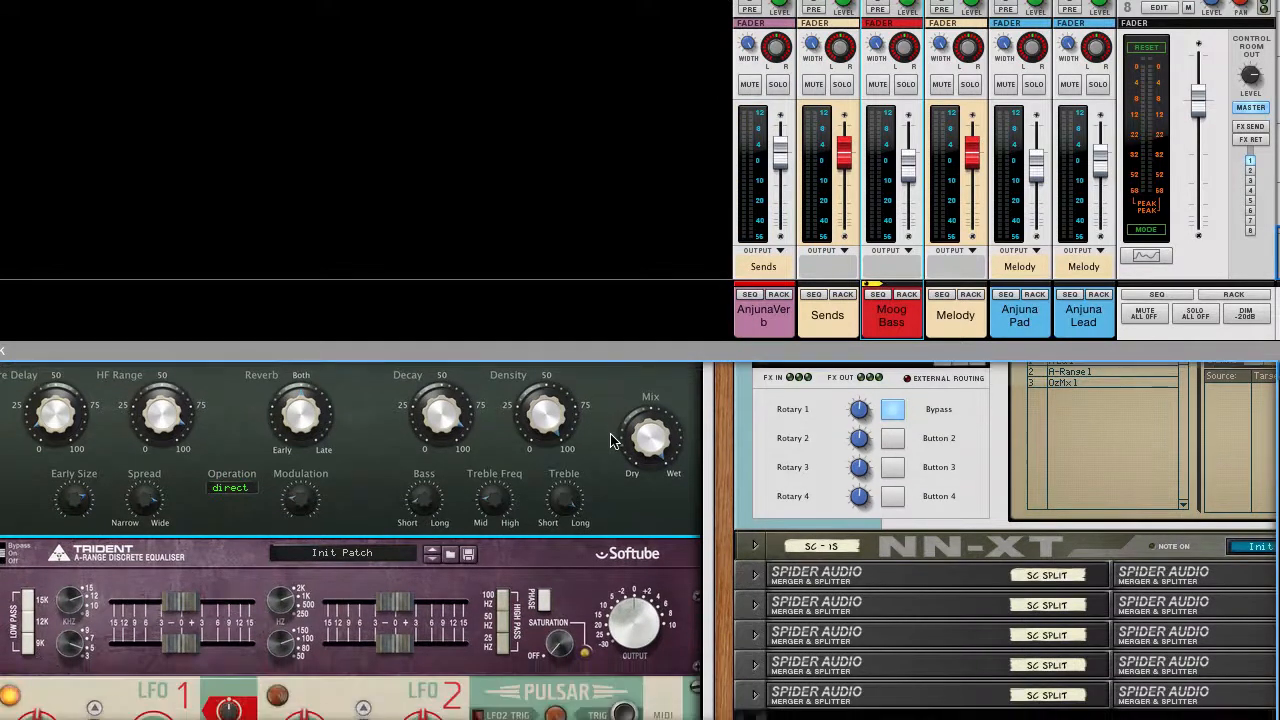
scroll(540, 425, "up", 1)
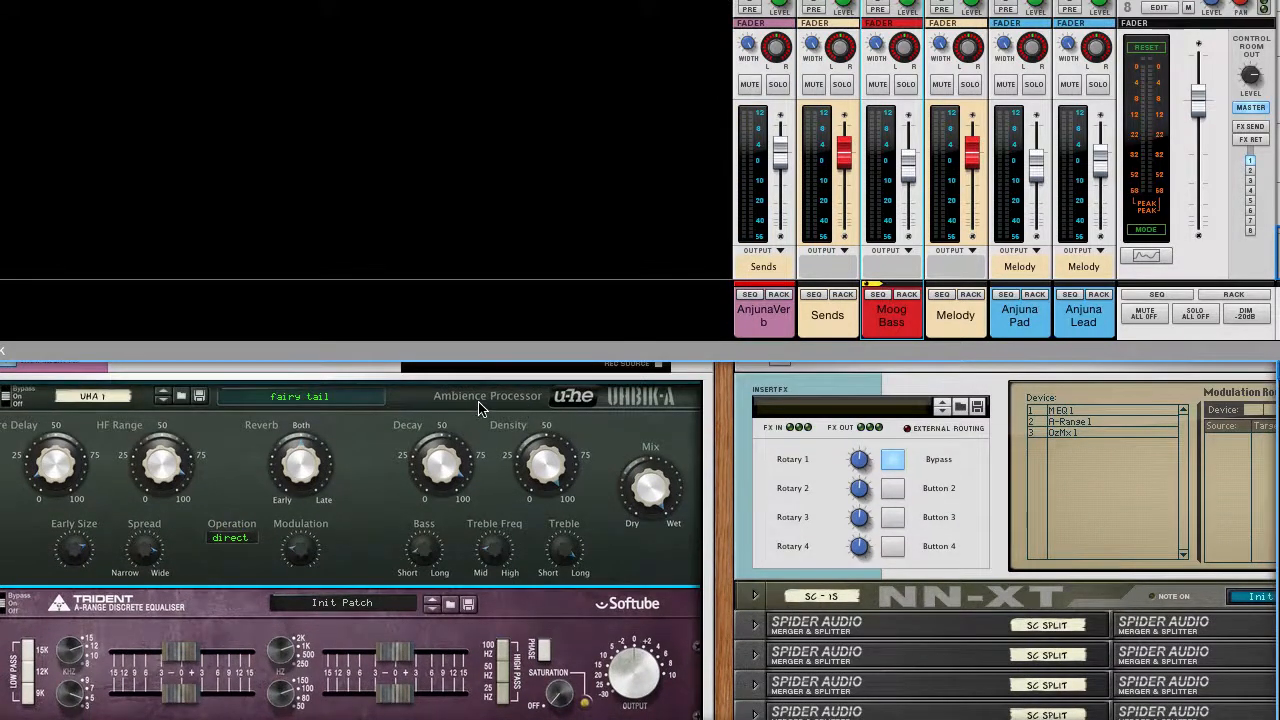
scroll(479, 408, "down", 3)
scroll(363, 537, "down", 5)
scroll(360, 540, "up", 3)
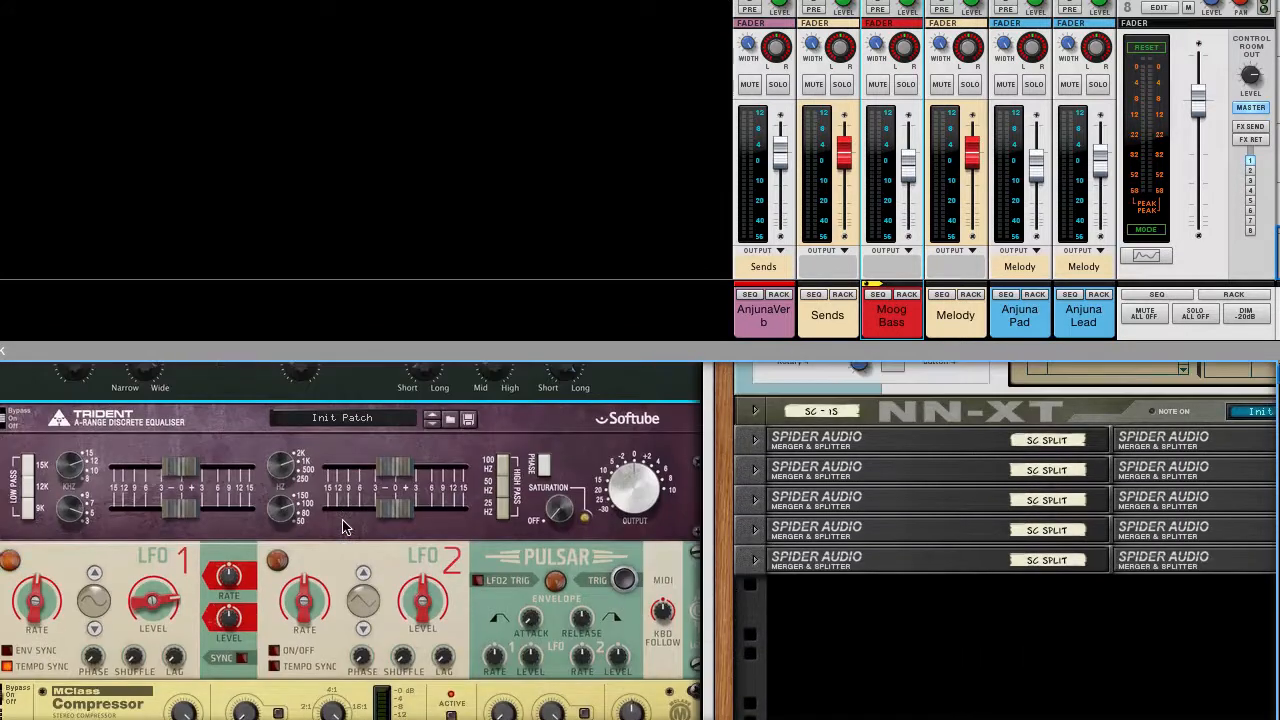
left_click(404, 566)
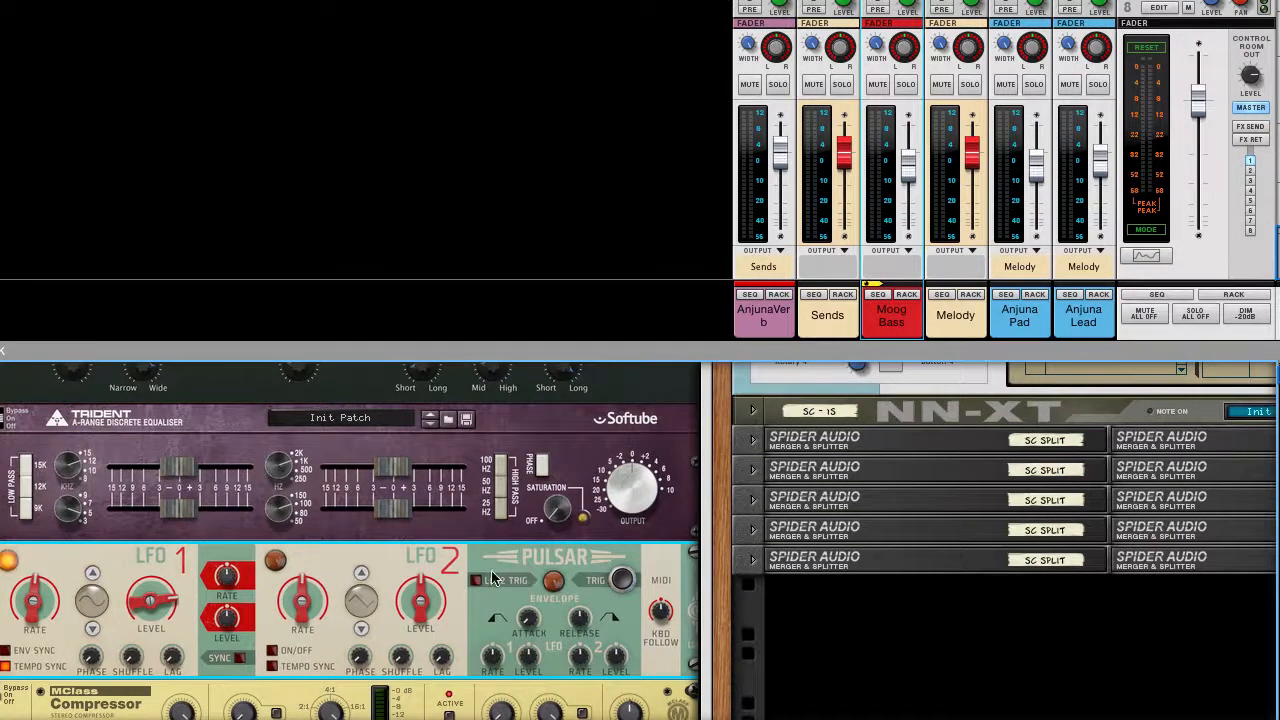
scroll(510, 550, "up", 2)
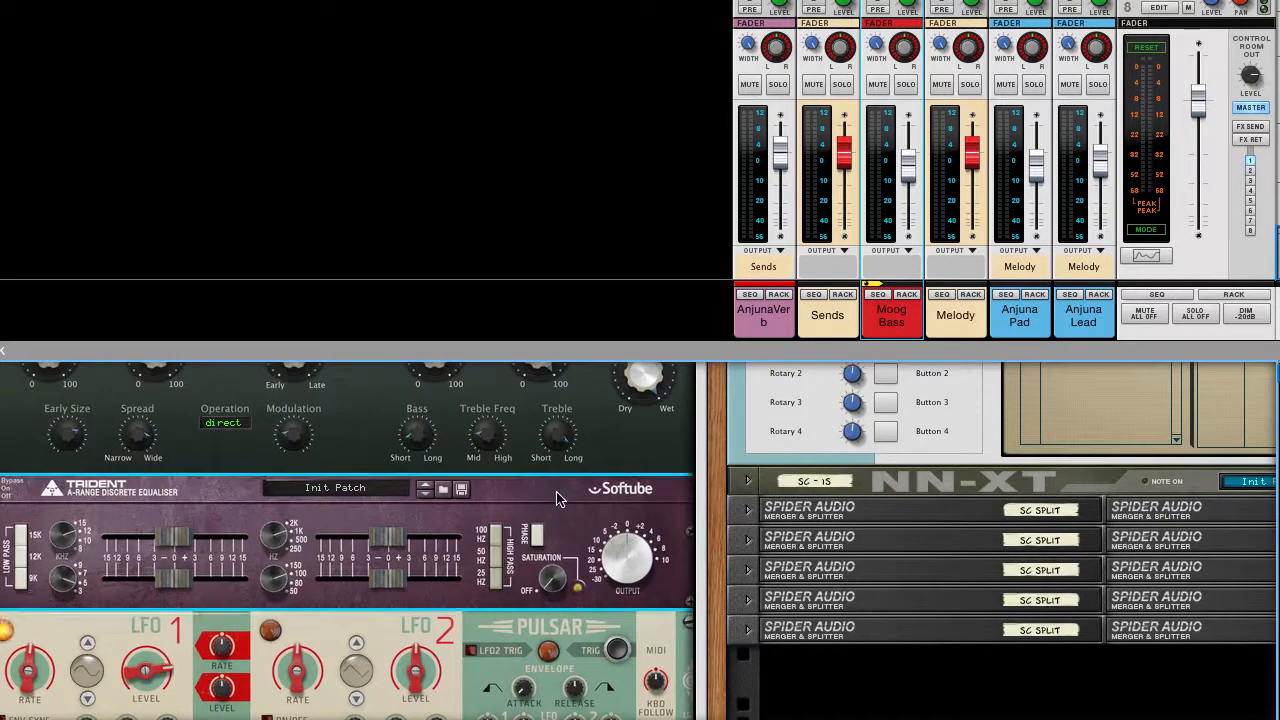
scroll(550, 500, "left", 1)
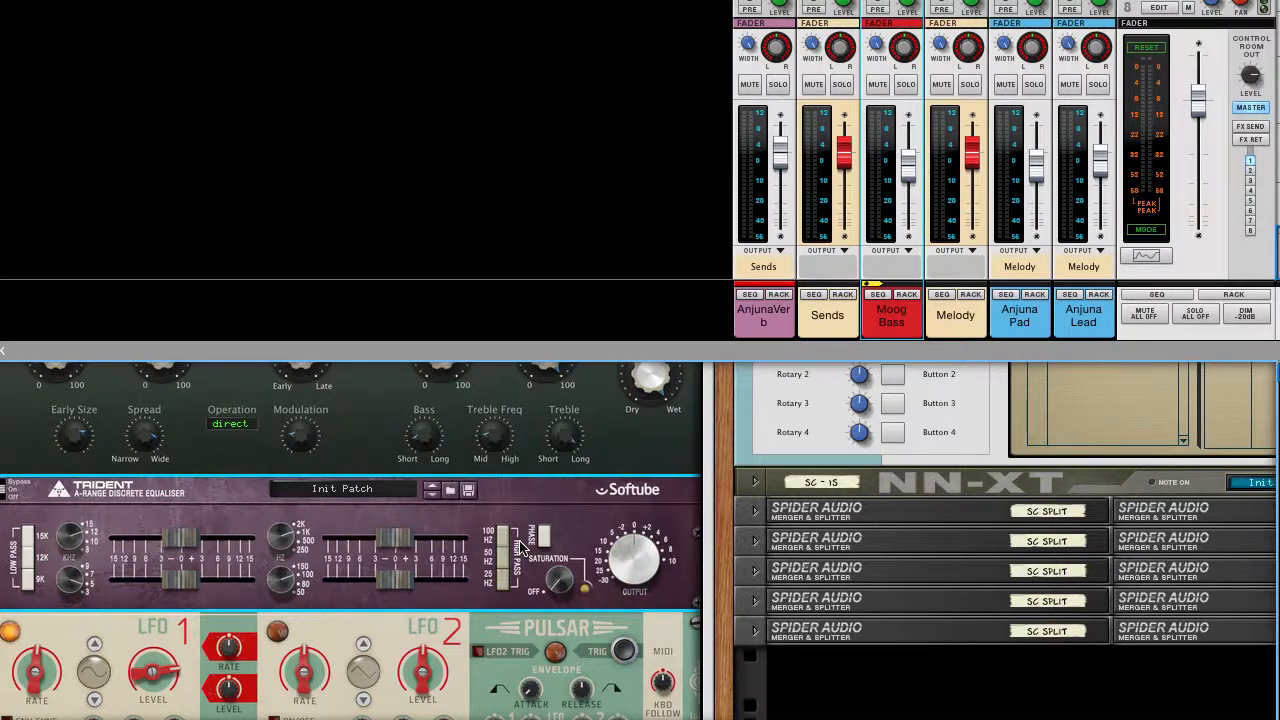
scroll(174, 544, "up", 7)
scroll(174, 544, "up", 1)
left_click(8, 497)
Step: Show the devices inside the Moog Bass Combinator, look over the VK-1 Viking Synthesizer, and hide them again
scroll(485, 468, "right", 20)
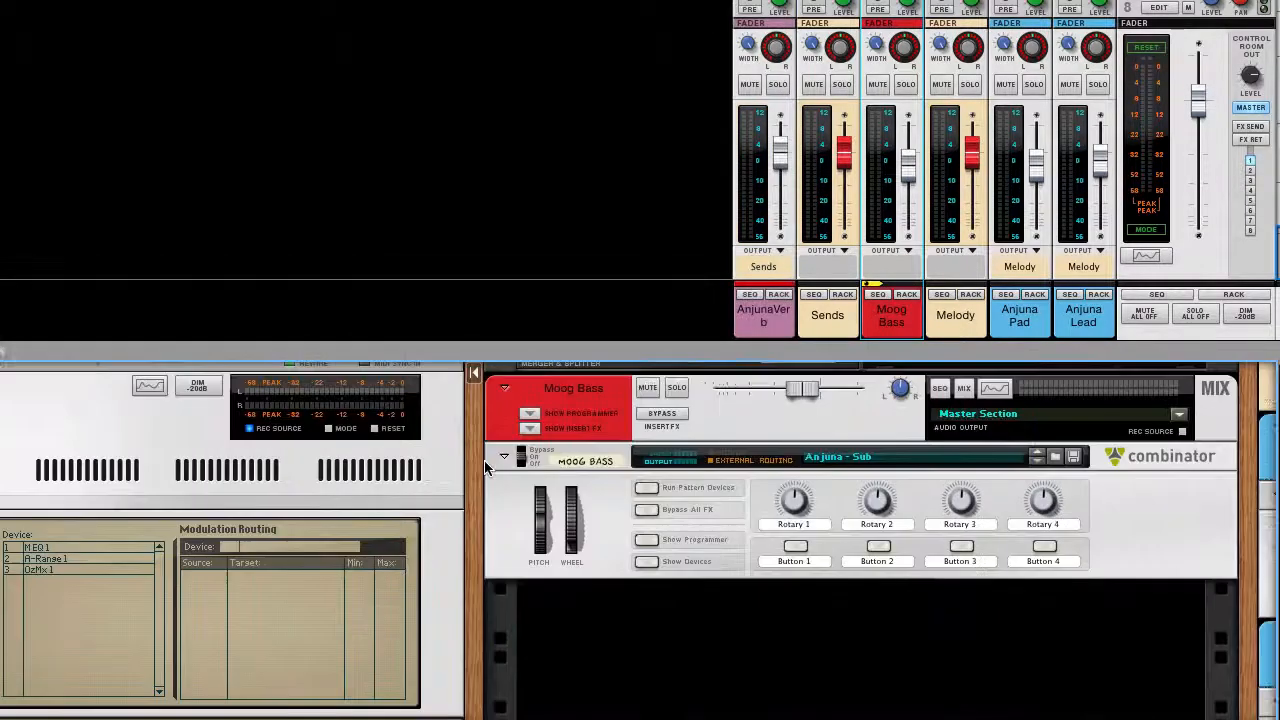
scroll(485, 468, "right", 5)
left_click(404, 561)
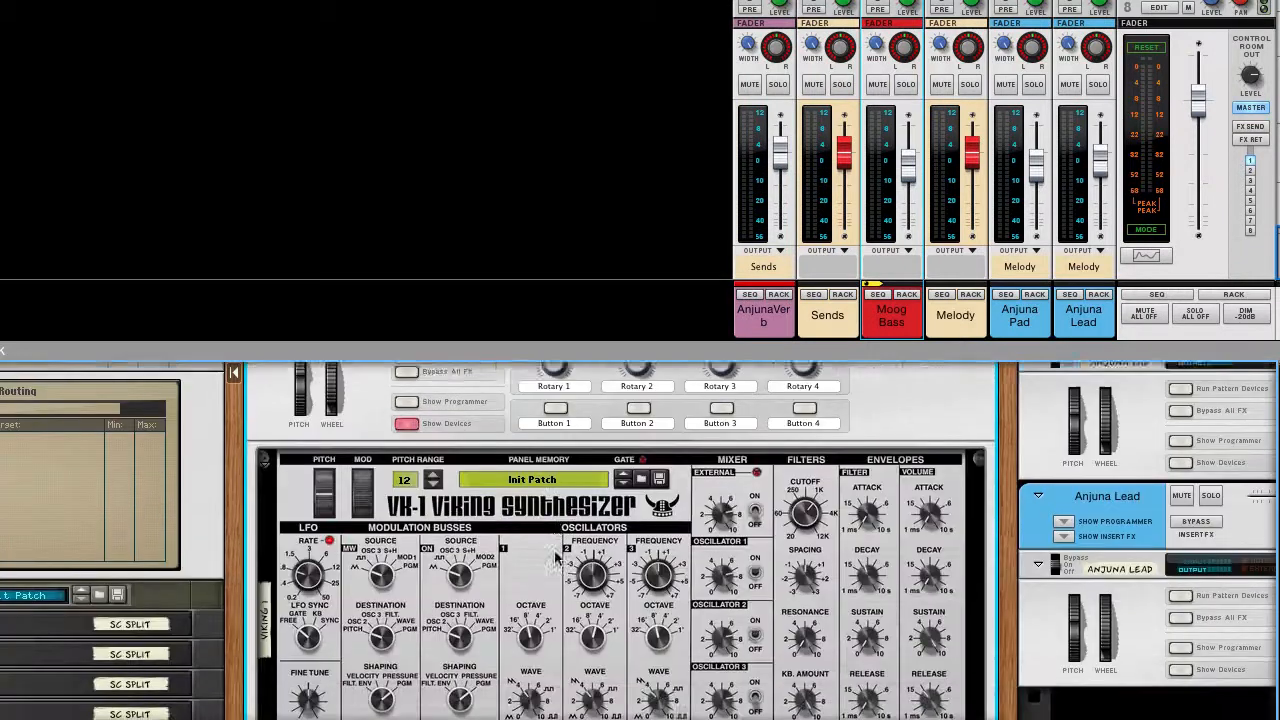
scroll(555, 557, "down", 3)
scroll(557, 557, "up", 1)
scroll(560, 550, "up", 6)
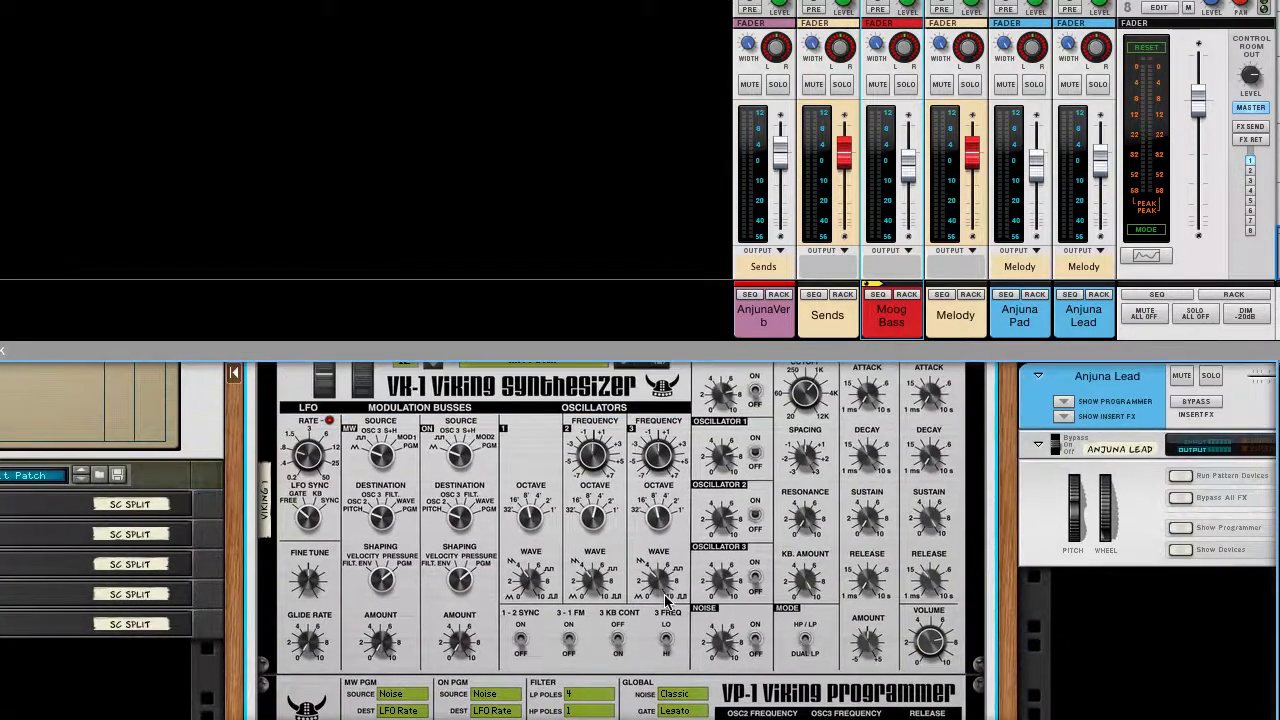
left_click(406, 446)
Step: Show the devices inside the Anjuna Pad Combinator, look over its synthesizer settings, and hide them again
scroll(574, 483, "right", 10)
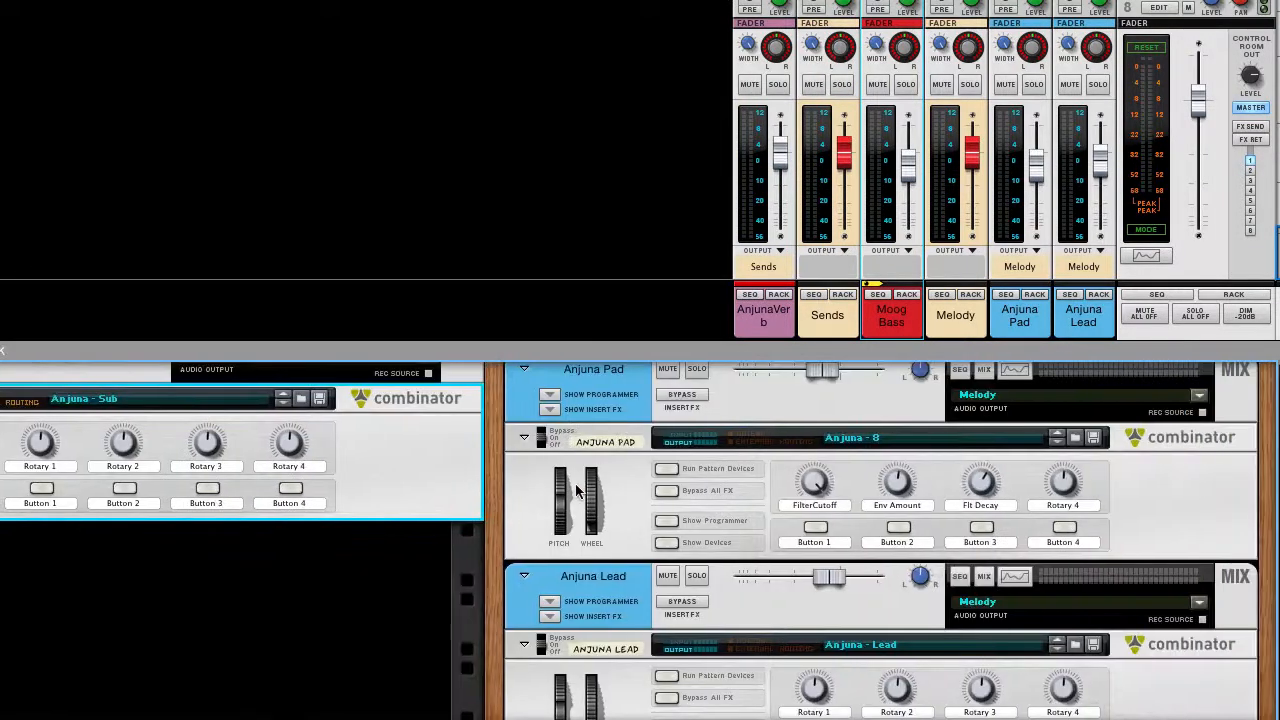
left_click(662, 542)
scroll(700, 530, "down", 10)
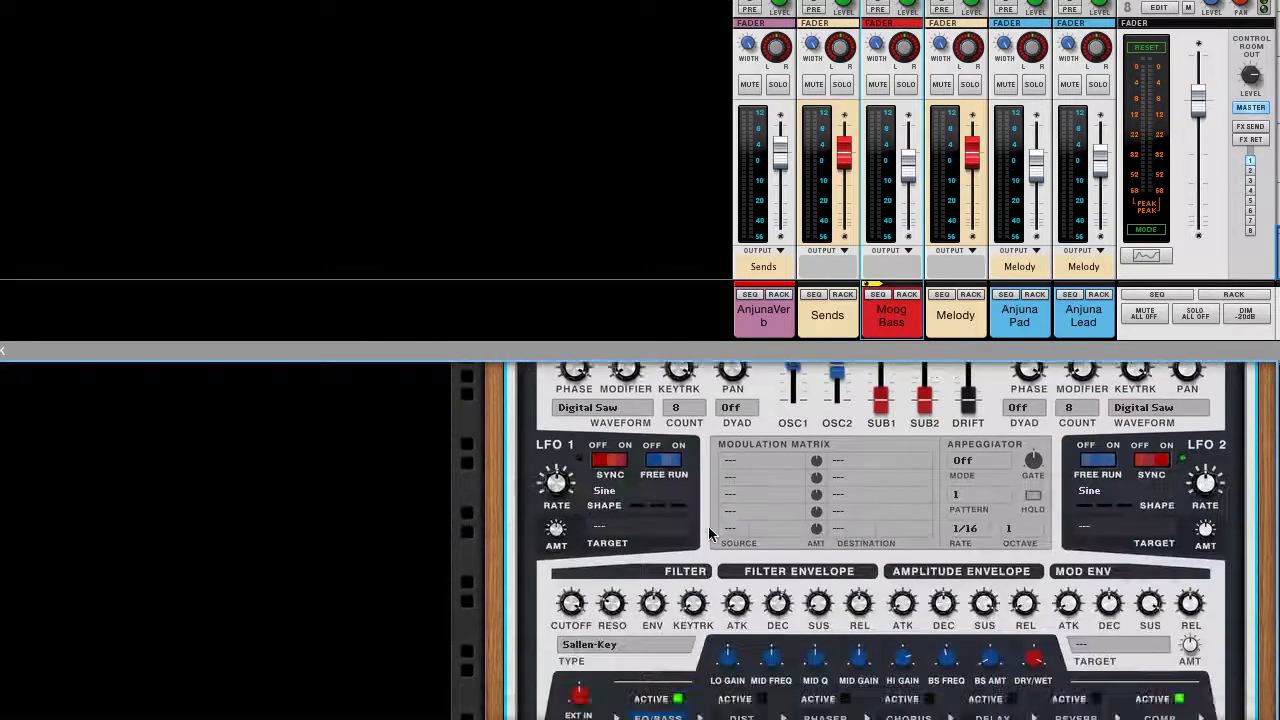
scroll(708, 526, "up", 4)
scroll(713, 535, "up", 6)
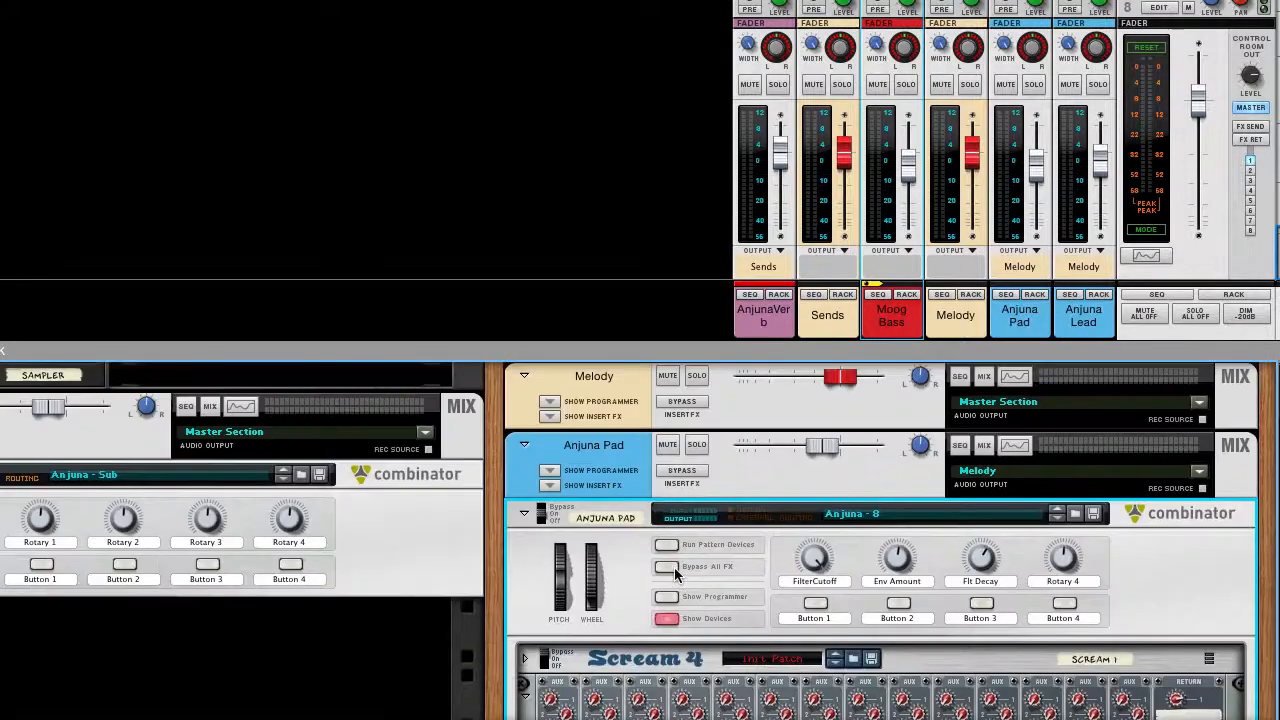
left_click(667, 618)
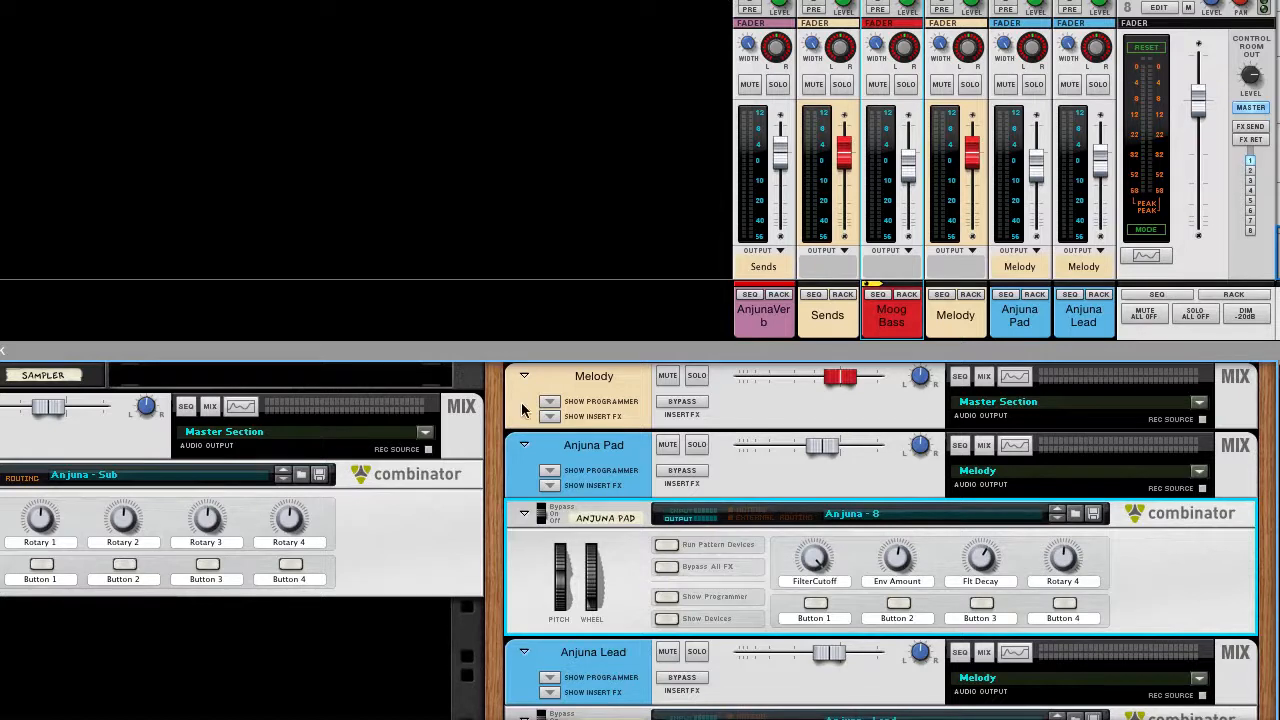
Step: Enlarge the rack area, show the Moog Bass Combinator's devices and select the VK-1 Viking Synthesizer
left_click_drag(511, 341, 501, 216)
scroll(694, 436, "left", 5)
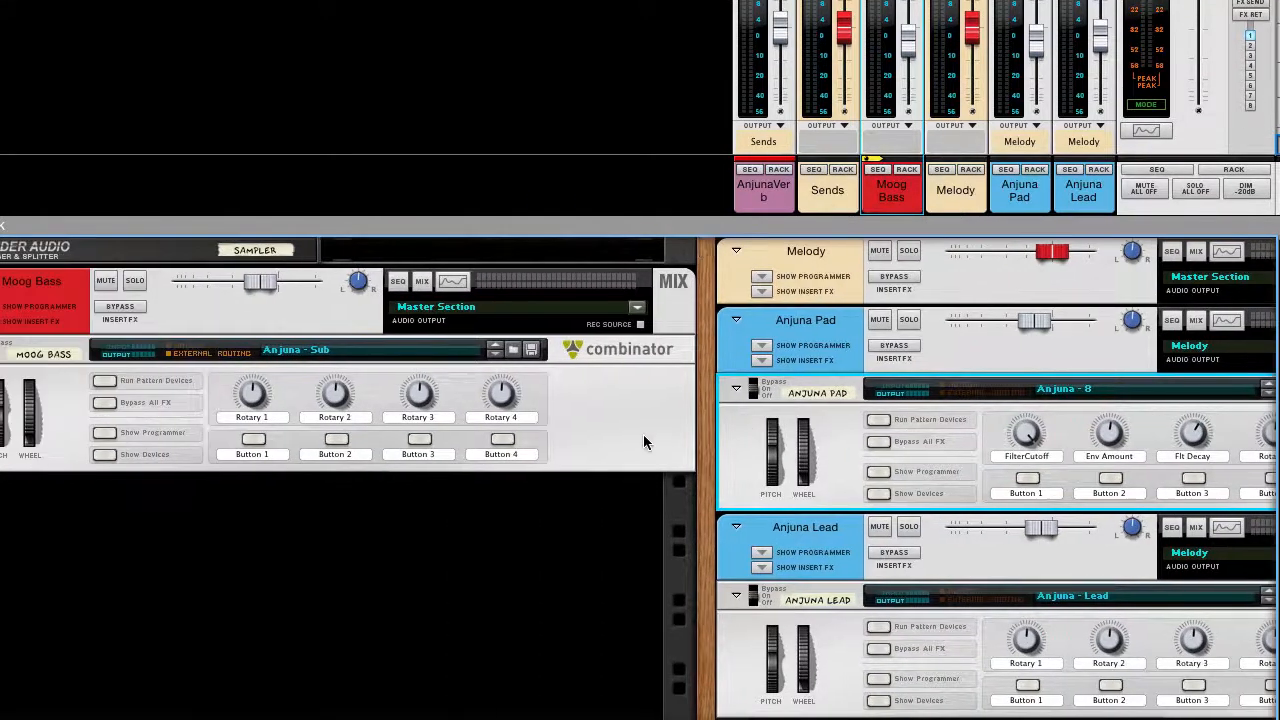
scroll(643, 434, "left", 2)
left_click(190, 456)
scroll(483, 463, "down", 3)
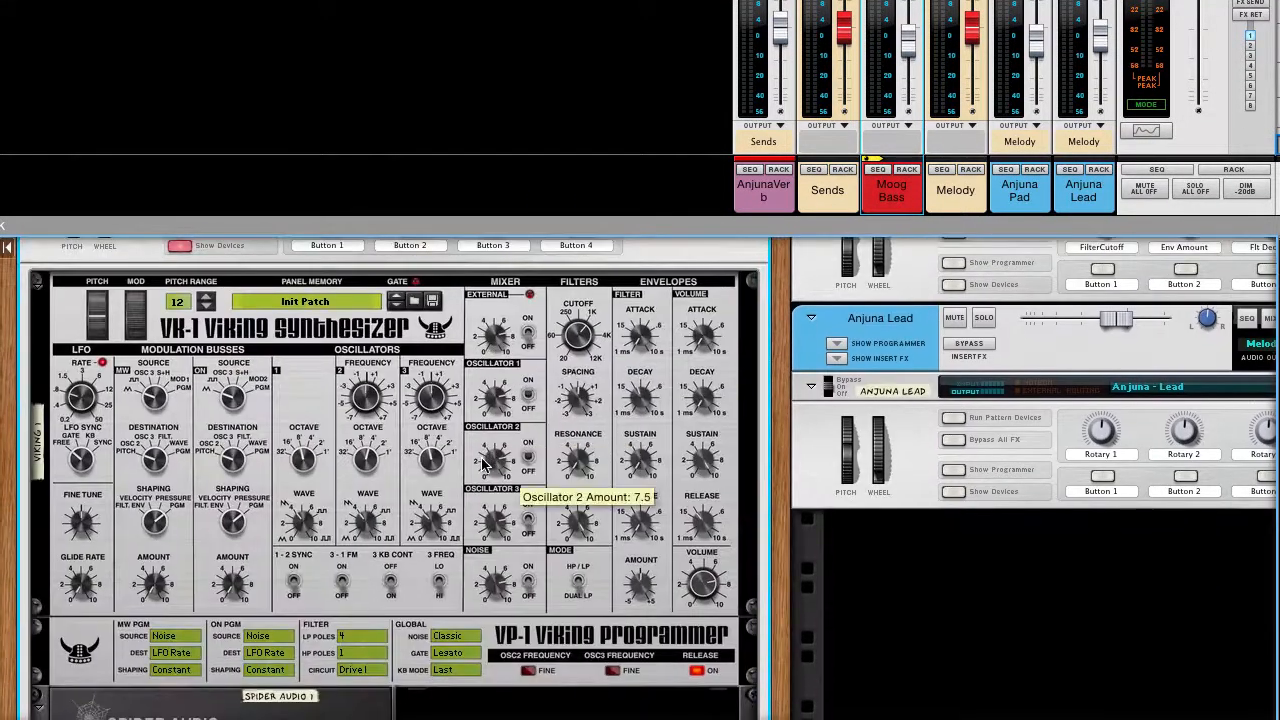
left_click(452, 317)
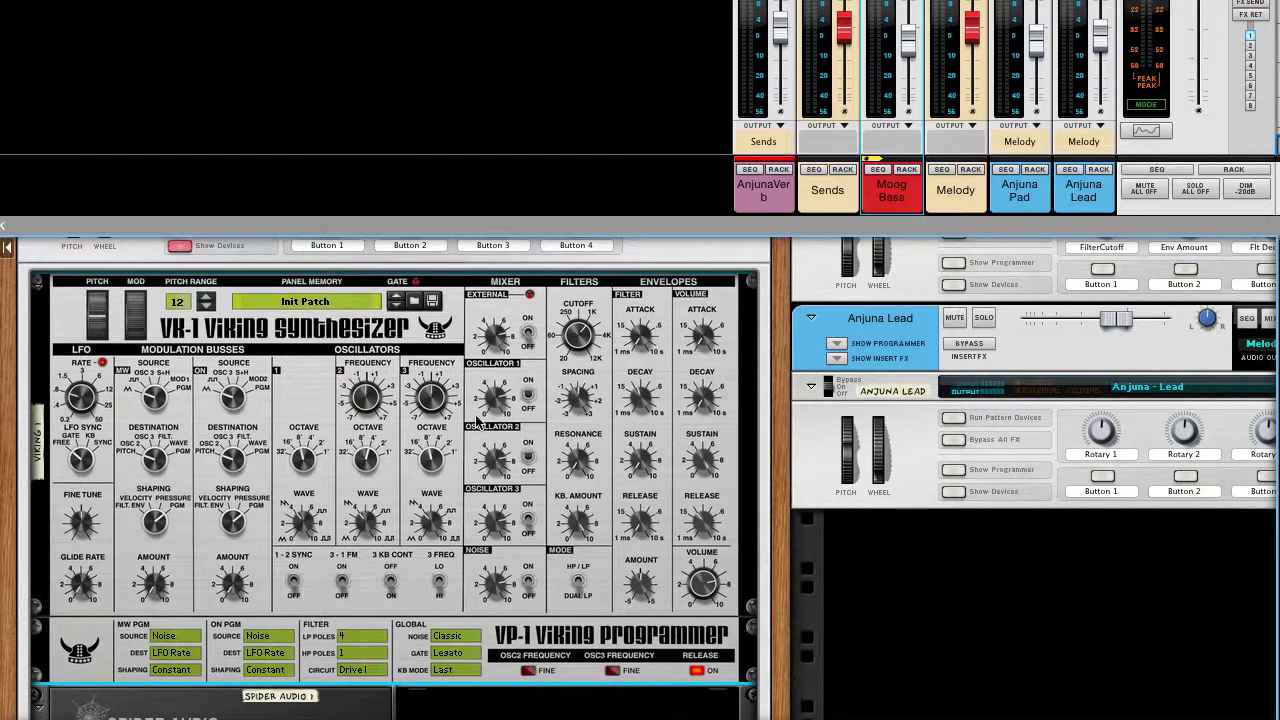
Step: Solo the Moog Bass channel and play it while examining the Viking synthesizer's oscillator and mixer settings, ending with the solo off
scroll(1042, 66, "up", 5)
left_click(910, 89)
key("space")
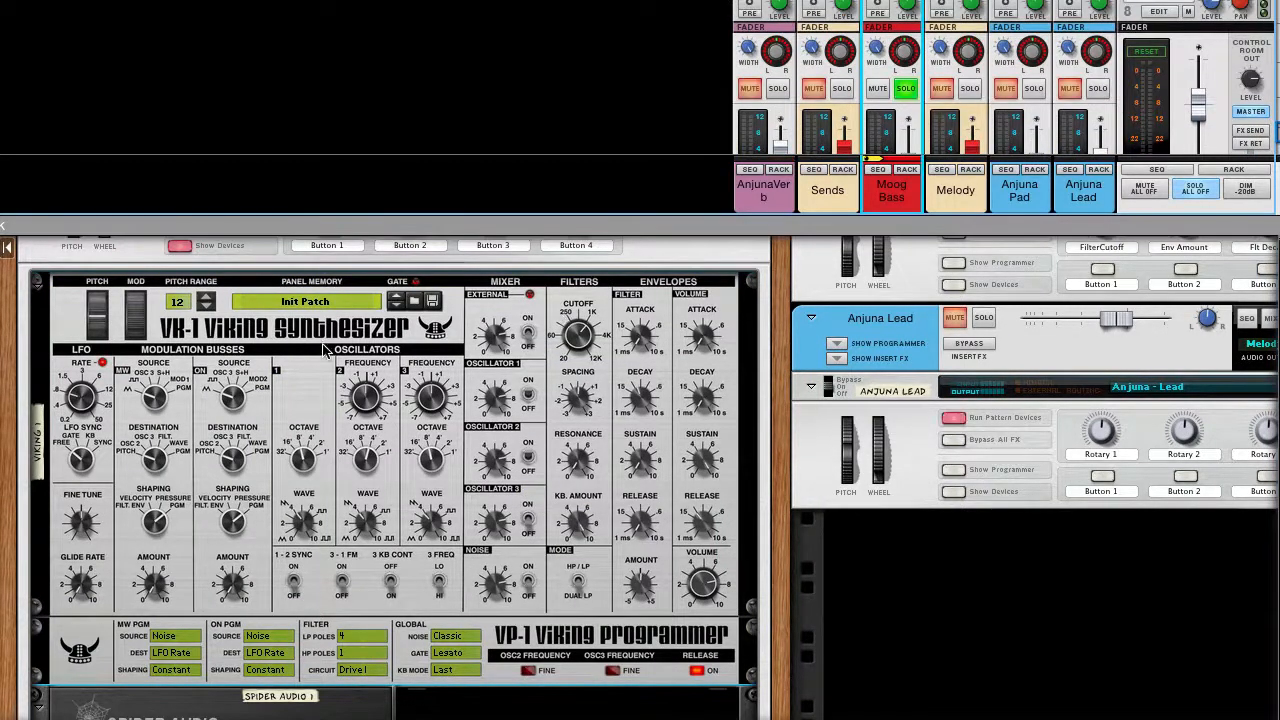
scroll(323, 348, "down", 2)
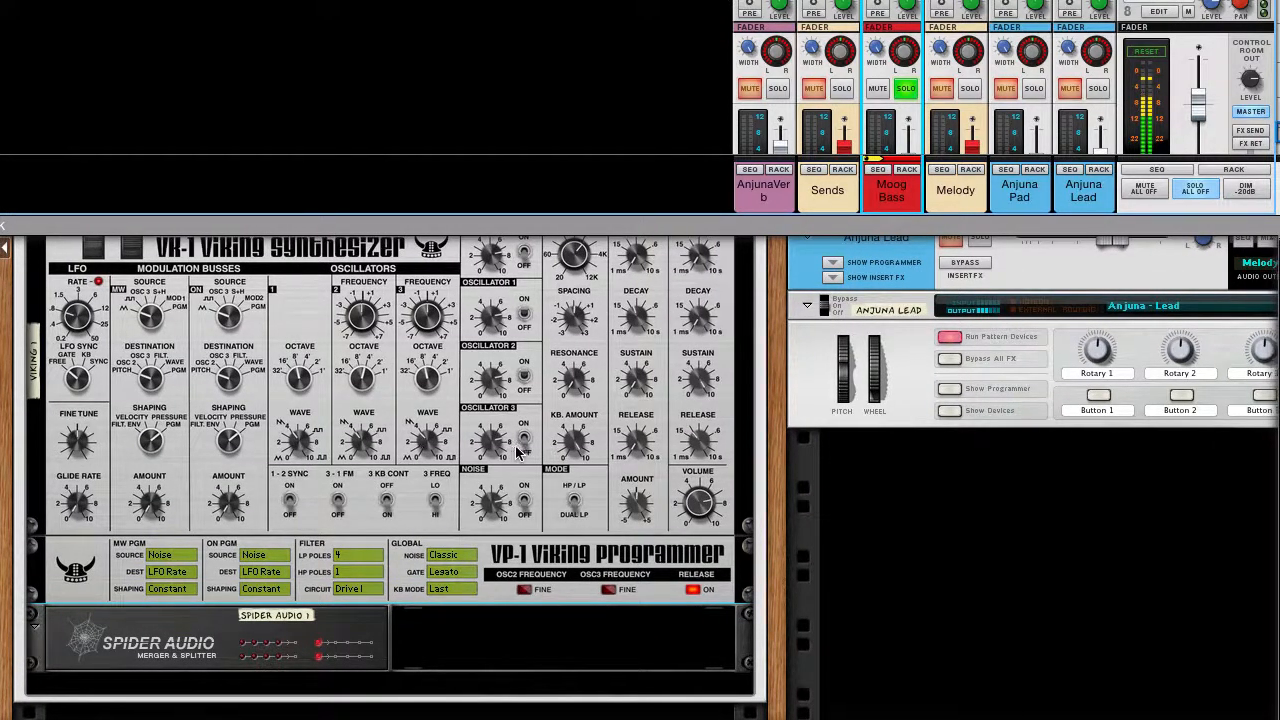
scroll(518, 450, "up", 1)
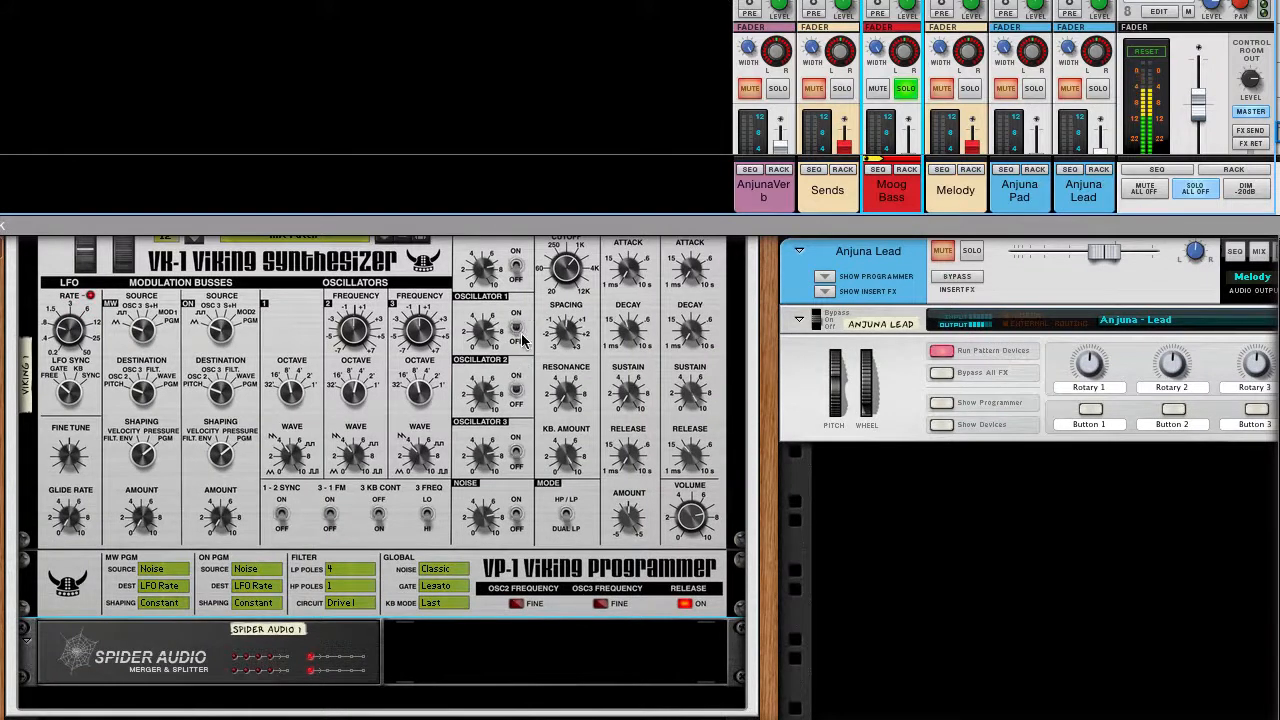
scroll(522, 340, "up", 1)
scroll(662, 326, "up", 5)
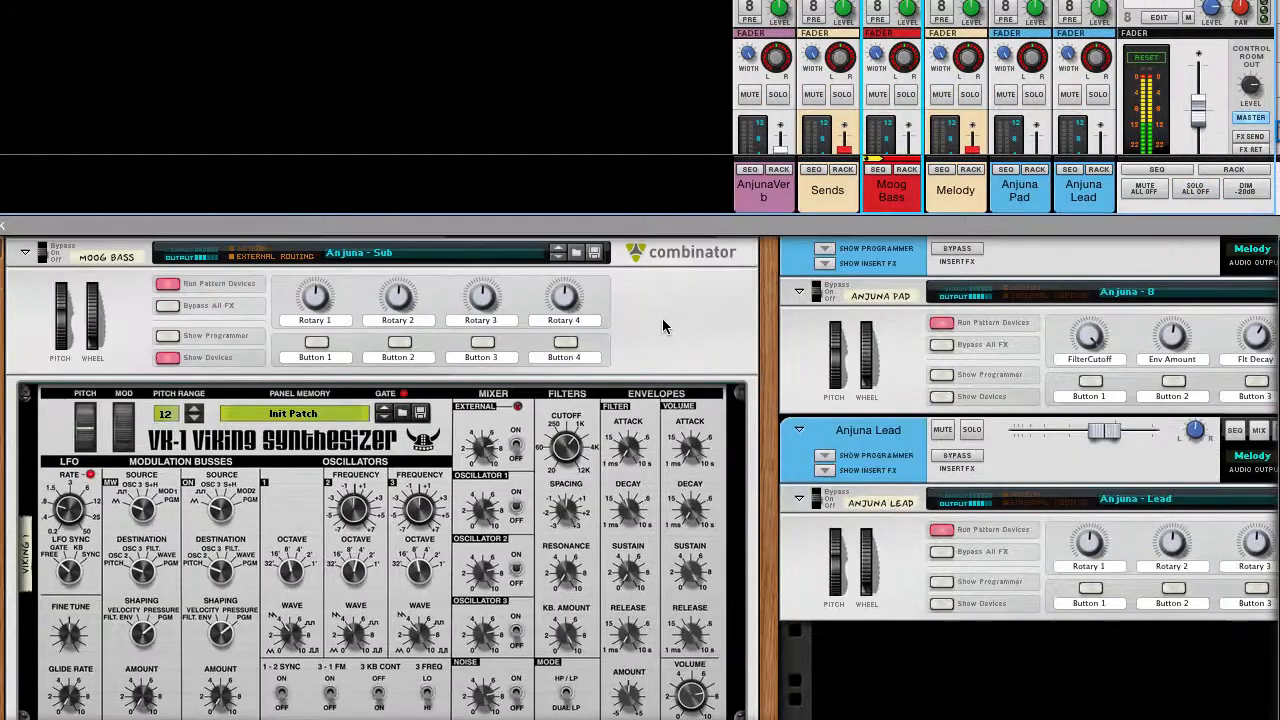
left_click(664, 317)
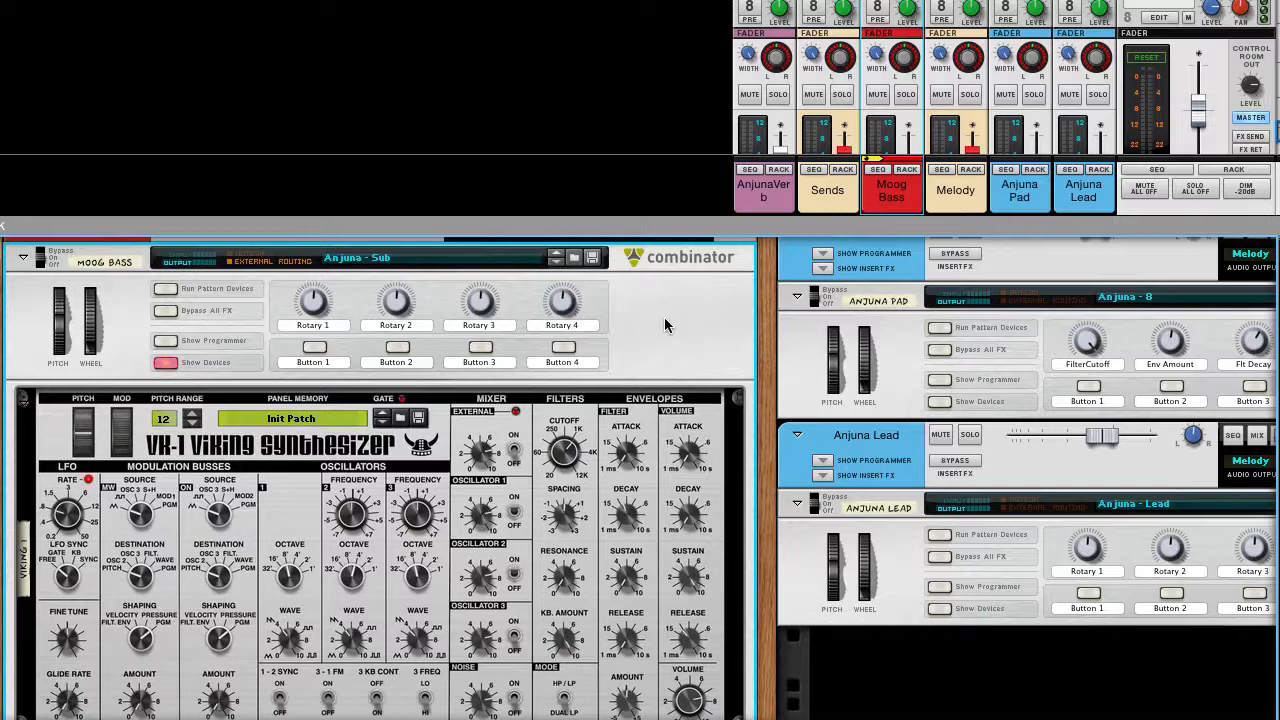
Step: Show the Anjuna Lead track in the sequencer and enlarge the sequencer area to reveal the clips
scroll(1073, 94, "up", 1)
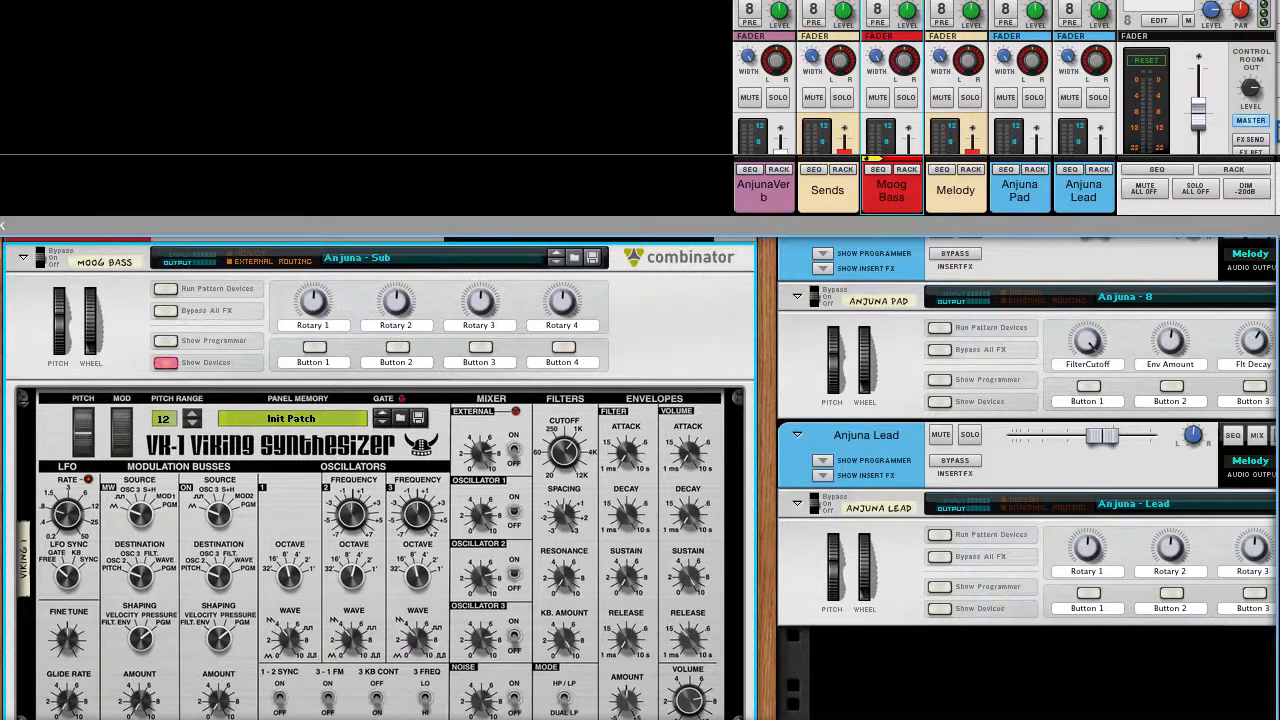
scroll(1100, 8, "down", 1)
left_click(1070, 169)
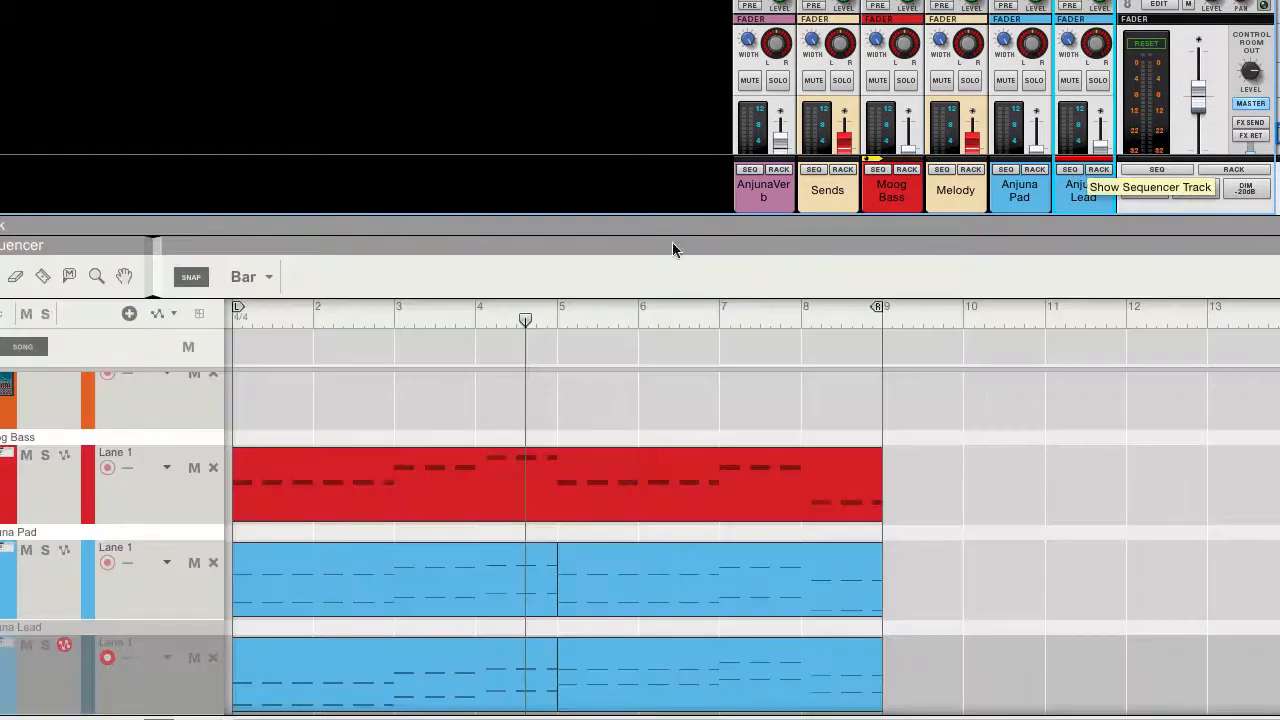
left_click_drag(652, 130, 648, 0)
left_click_drag(621, 248, 600, 4)
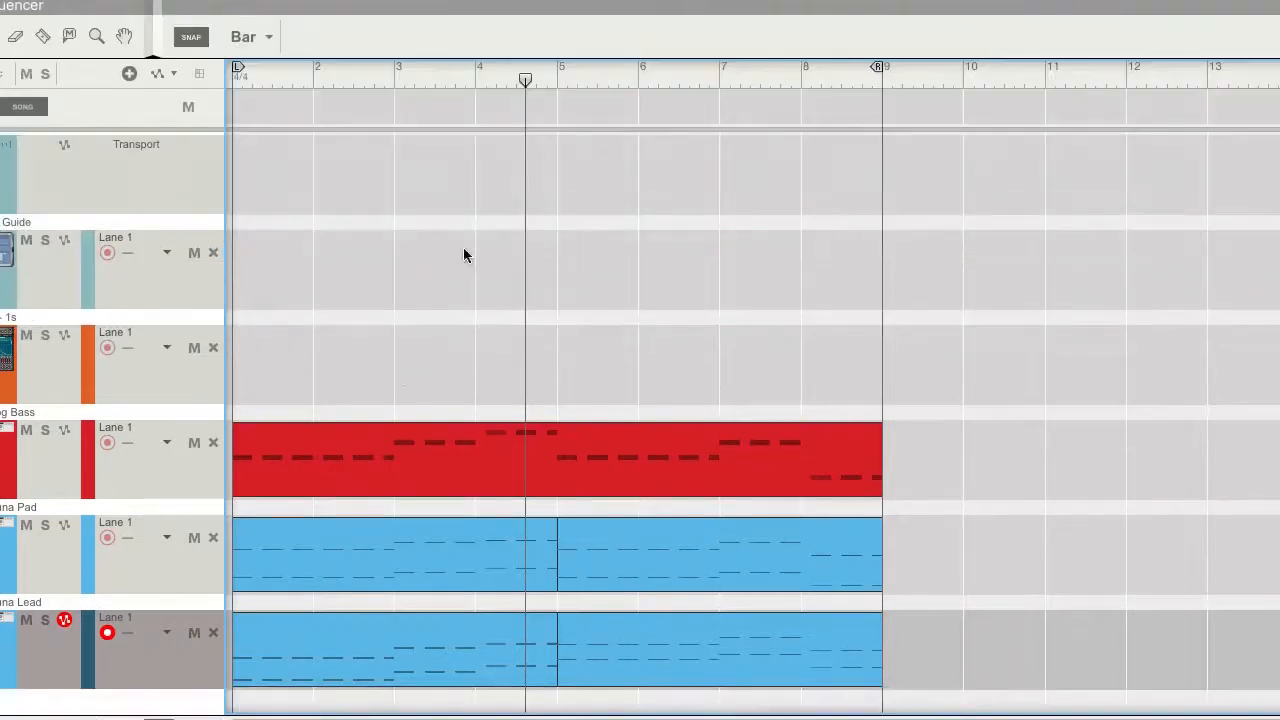
Step: Open the first Anjuna Lead clip for editing and examine its notes across the octaves
double_click(422, 612)
scroll(430, 420, "down", 5)
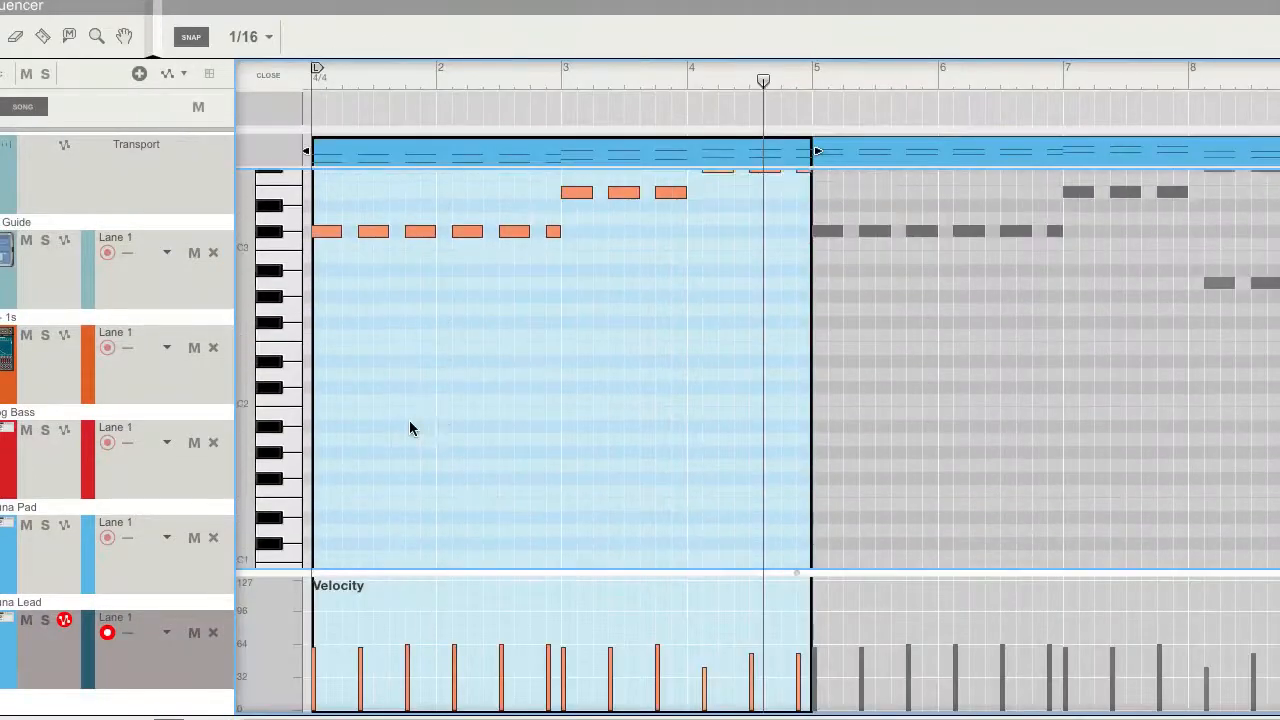
scroll(285, 408, "down", 3)
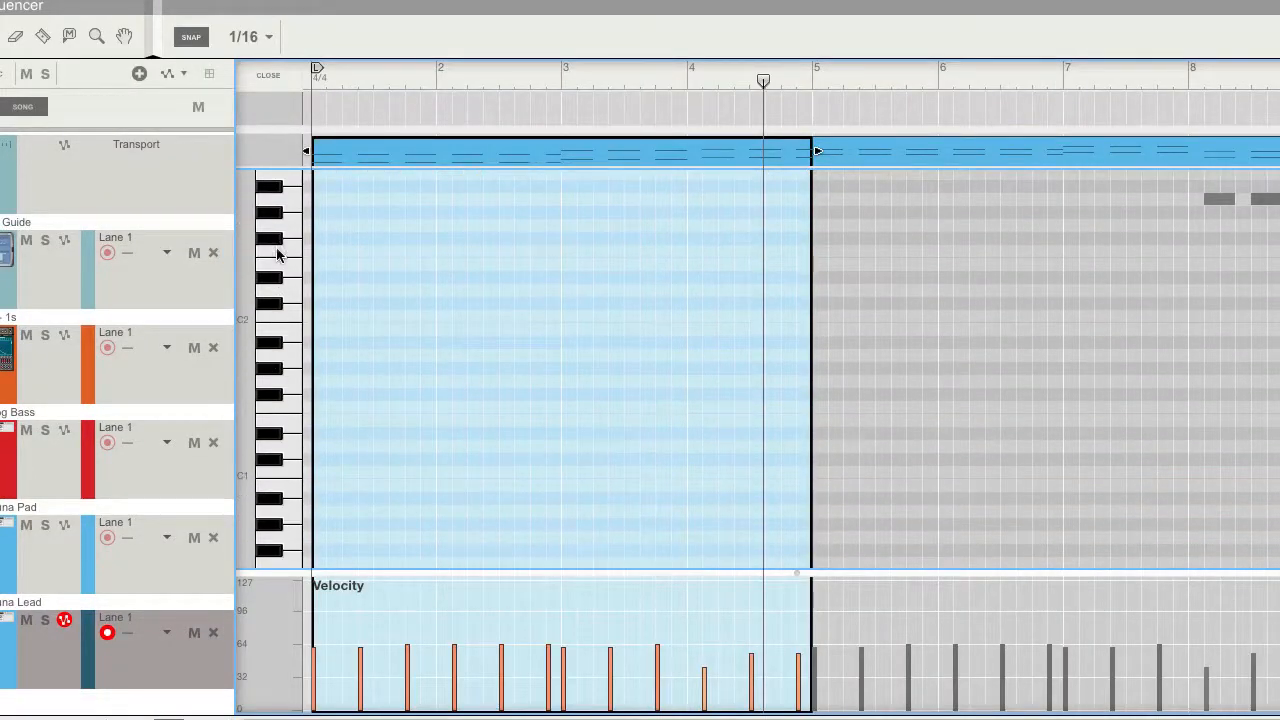
scroll(474, 354, "up", 9)
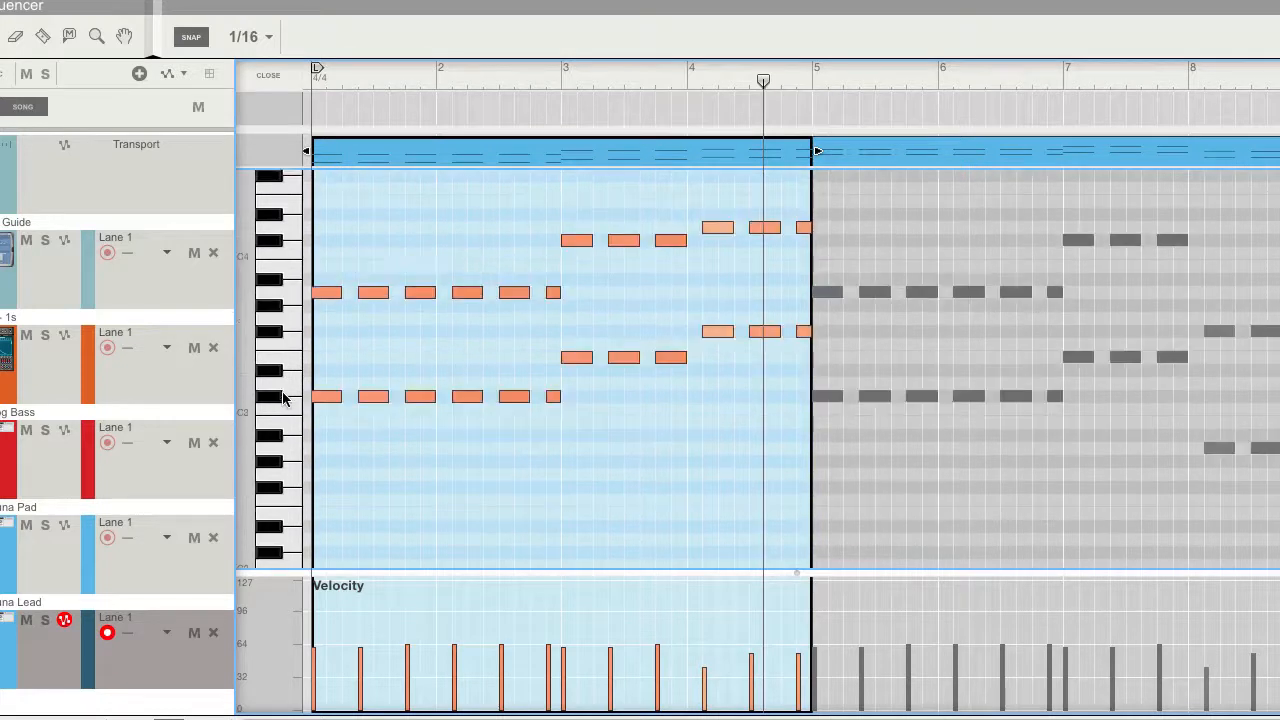
Step: Audition a key in the Anjuna Lead clip's note editor and enlarge the mixer area to reveal the channels' solo controls and faders
left_click(274, 296)
scroll(274, 296, "up", 1)
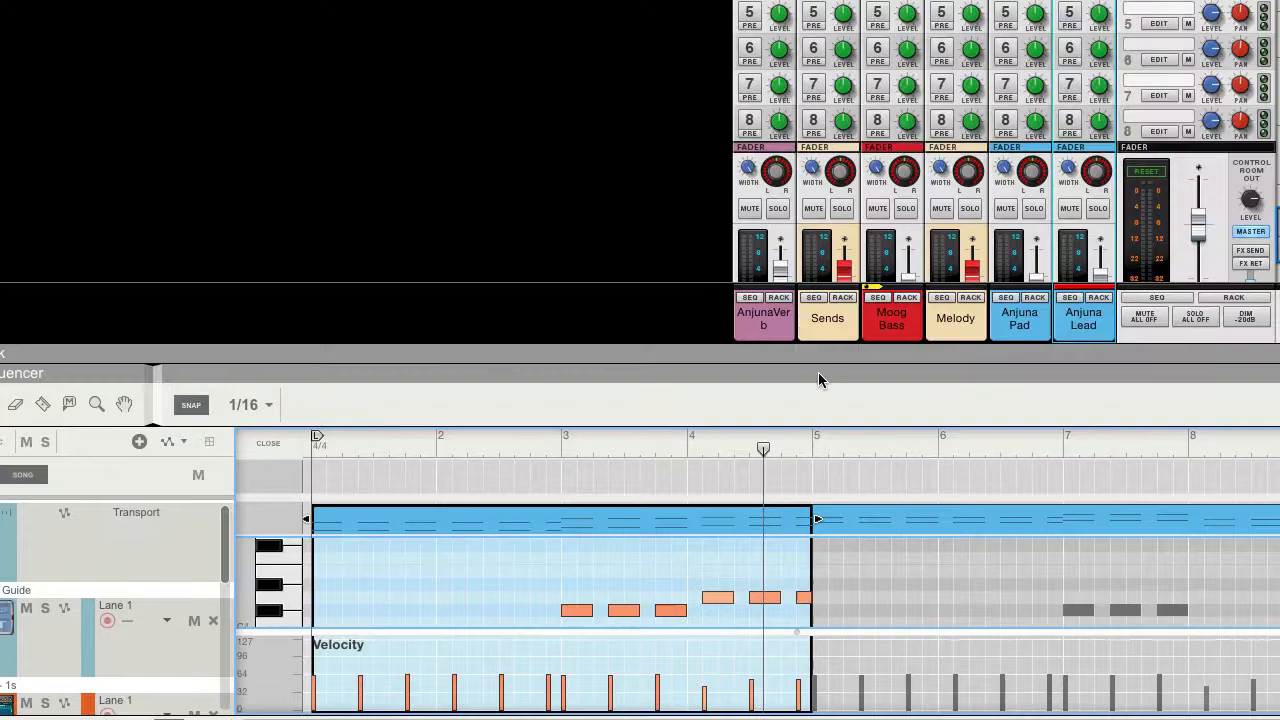
left_click_drag(818, 374, 850, 555)
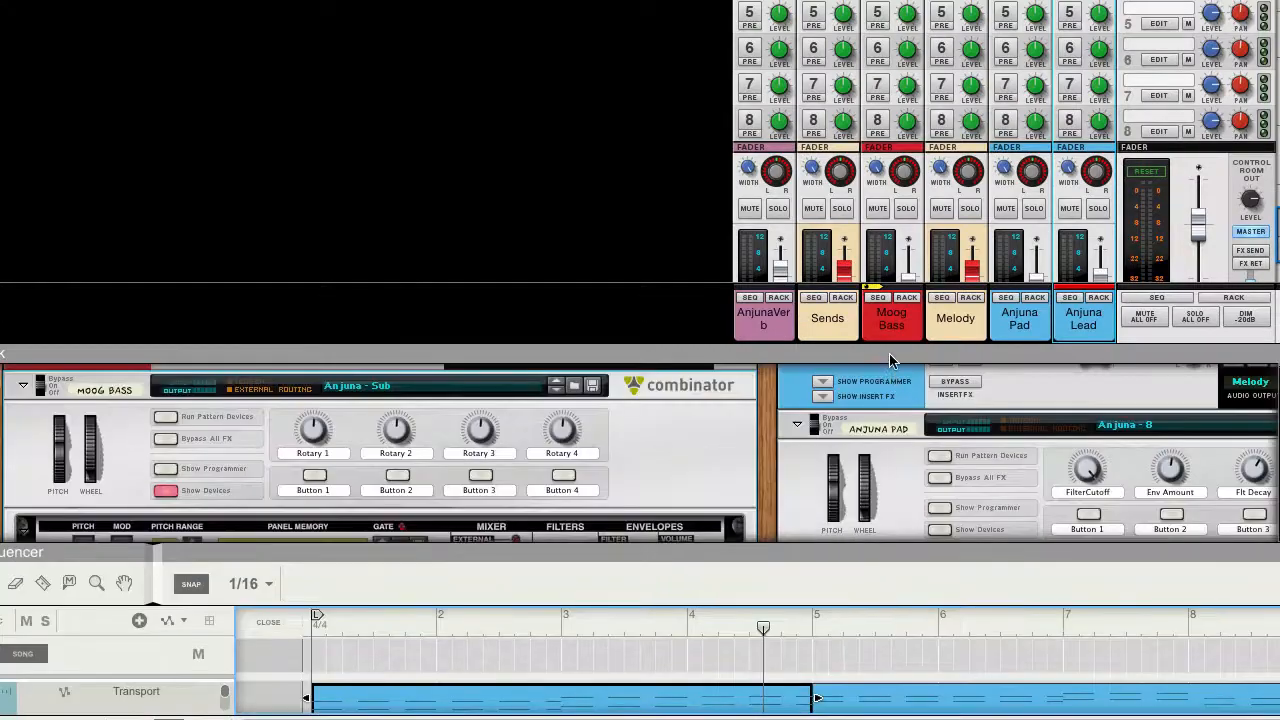
left_click_drag(889, 353, 935, 712)
scroll(920, 431, "down", 3)
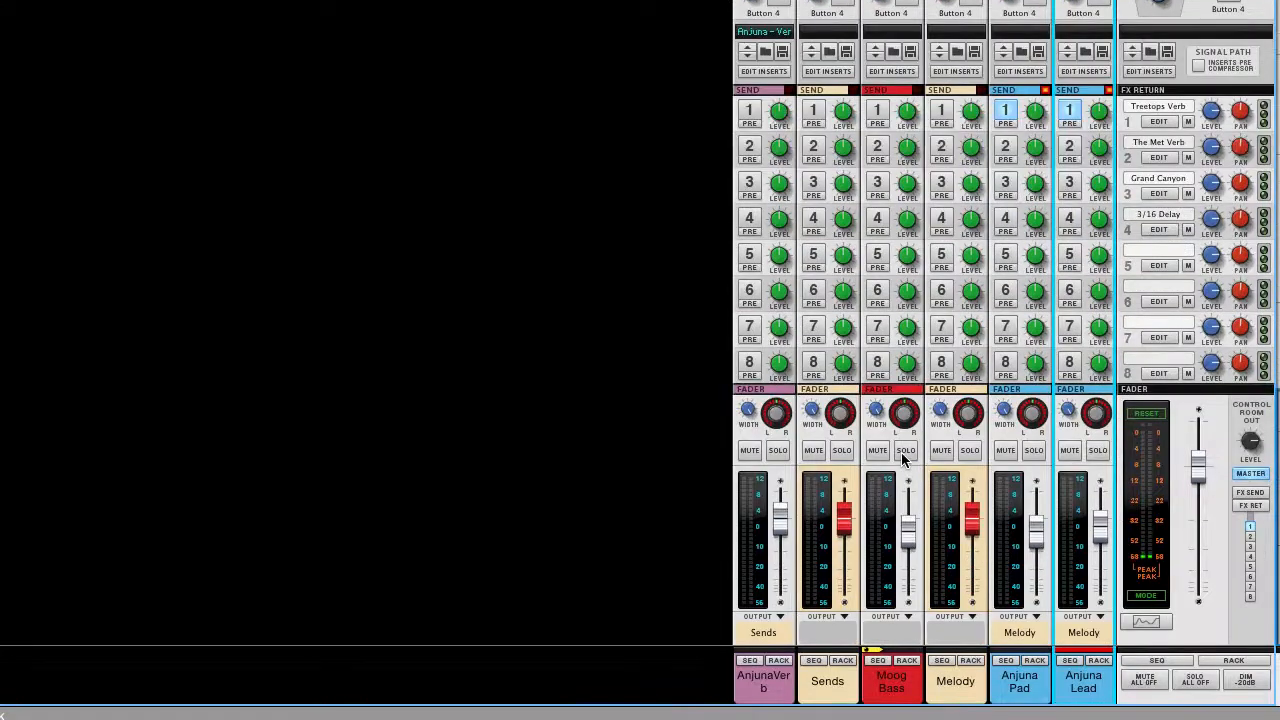
Step: Solo the Moog Bass channel to hear it alone, turn the solo off and return to the Anjuna Lead clip's notes
left_click(905, 450)
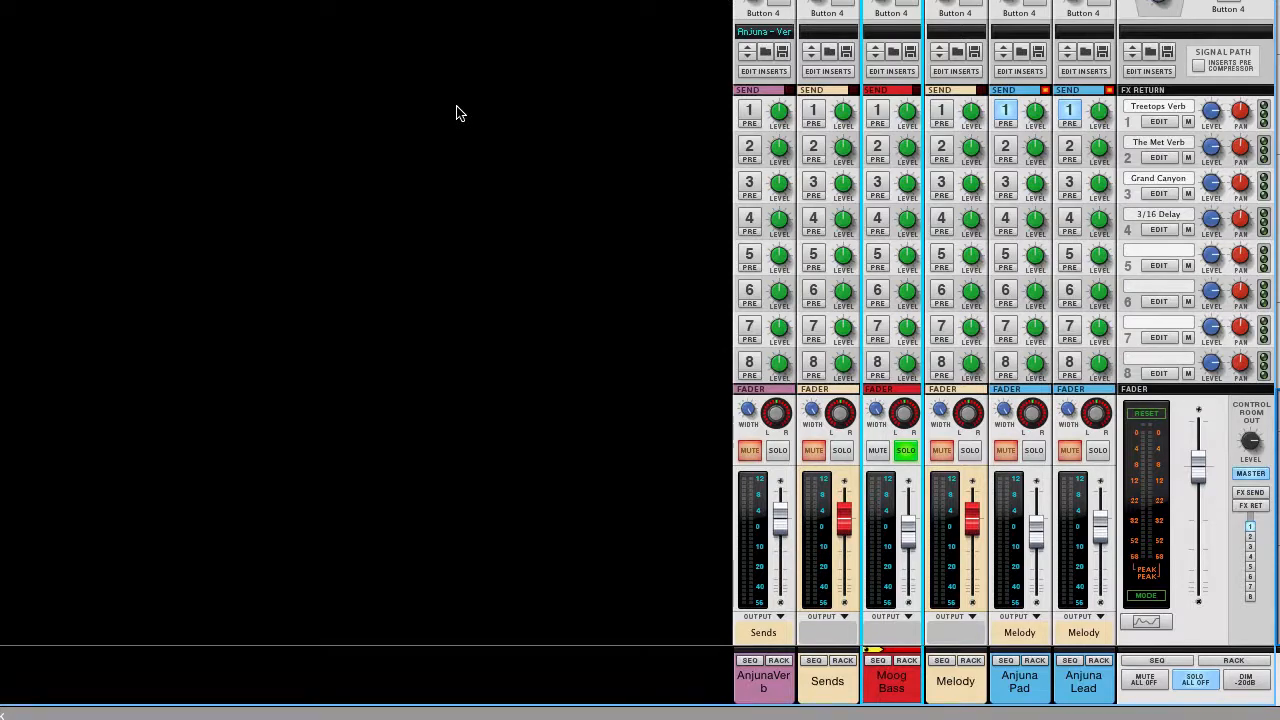
left_click(906, 450)
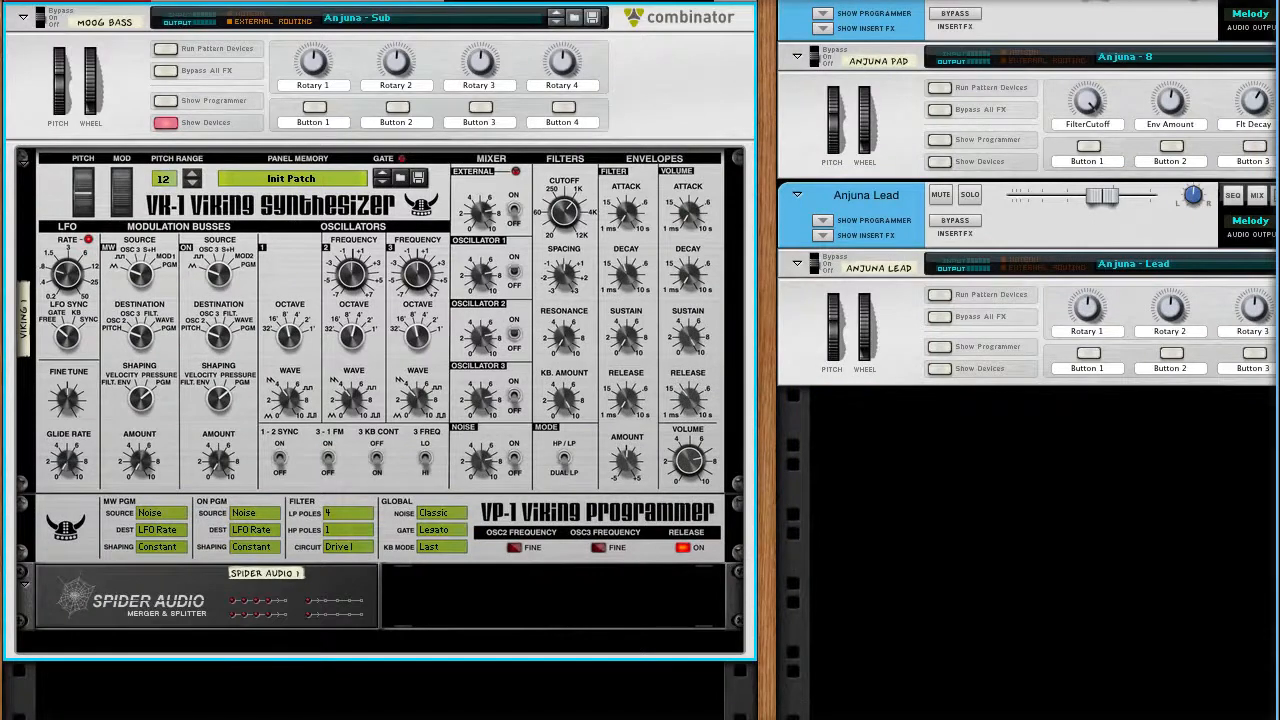
left_click_drag(786, 718, 728, 5)
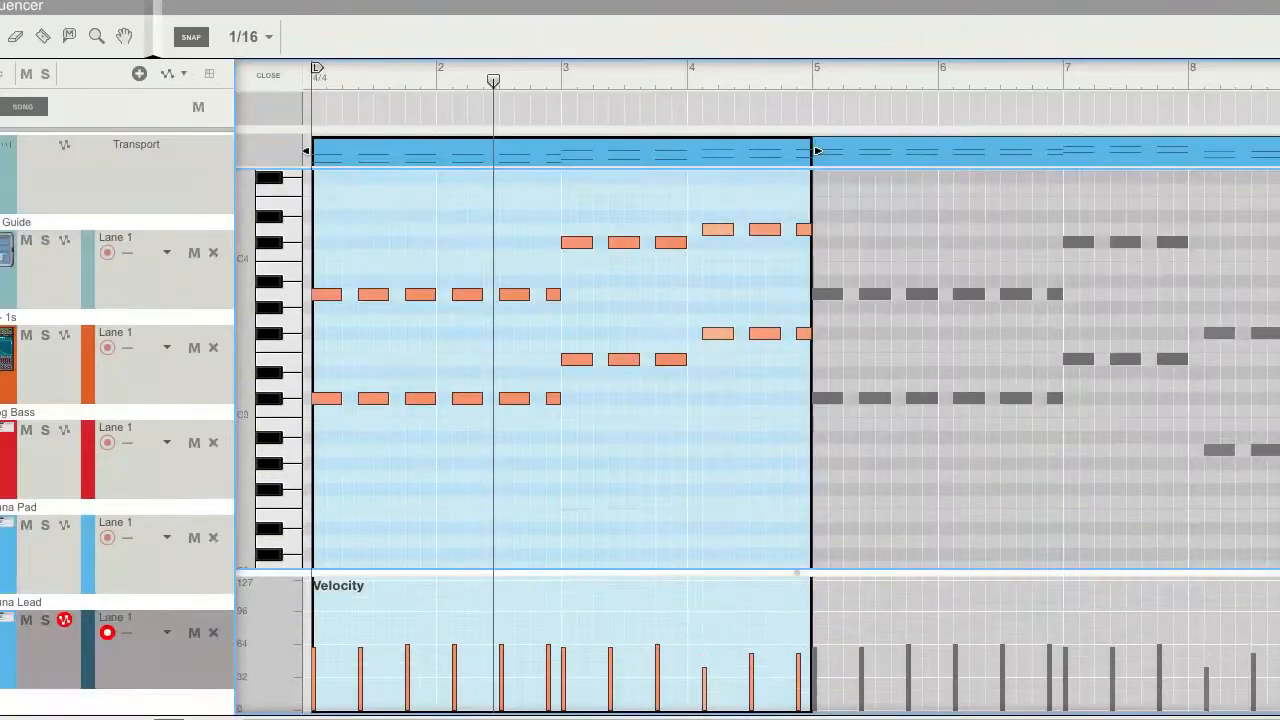
key("ctrl+e")
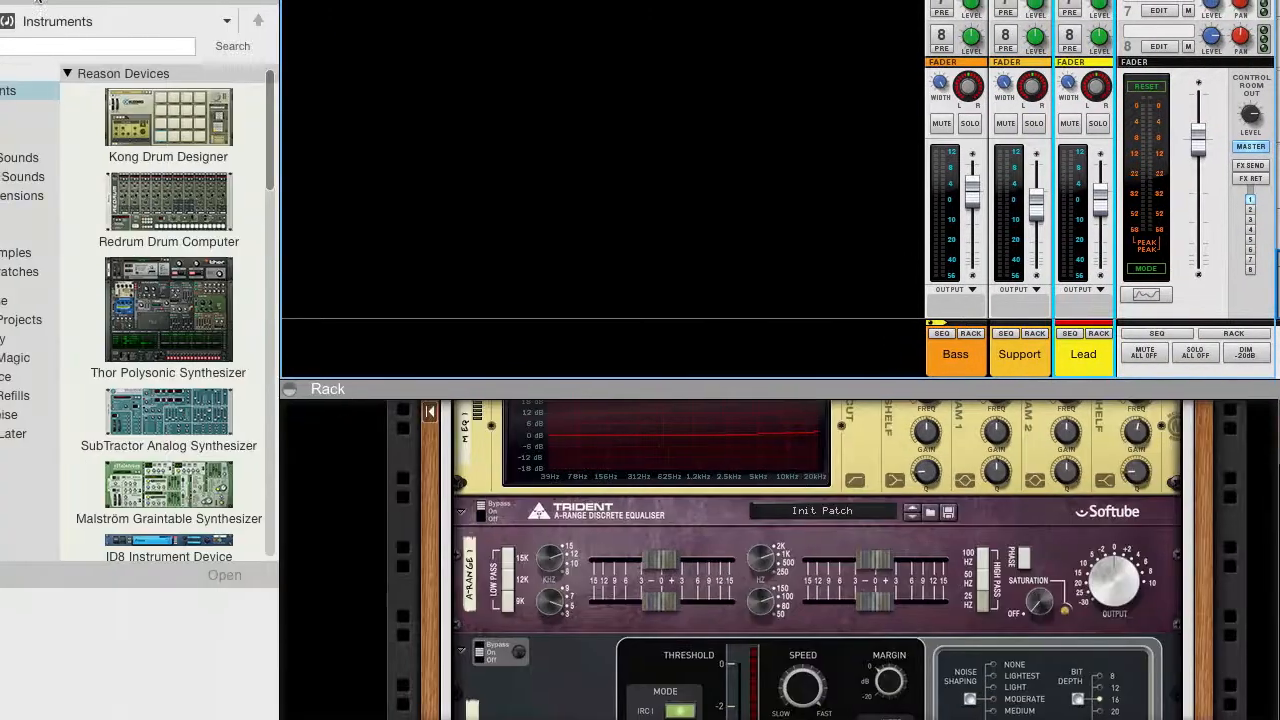
Step: Hide the browser in the new song, enlarge the rack area and select the Support channel's Combinator
left_click(1, 3)
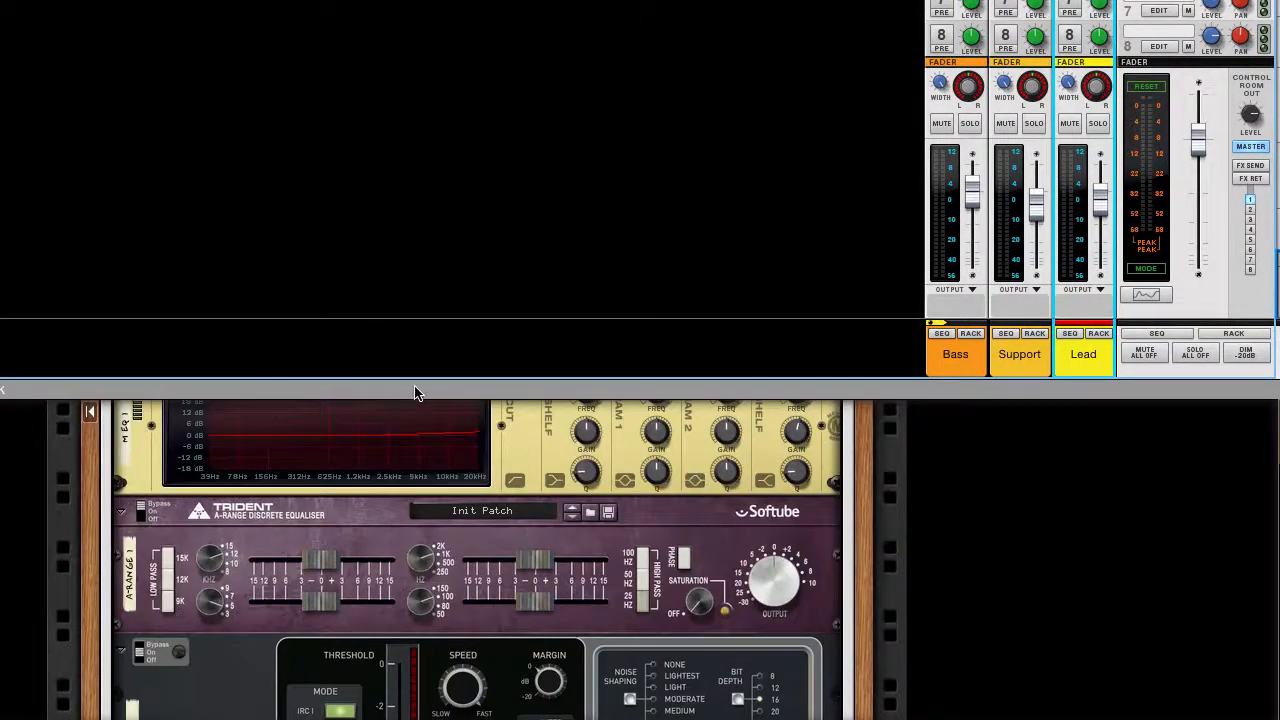
left_click_drag(416, 393, 388, 2)
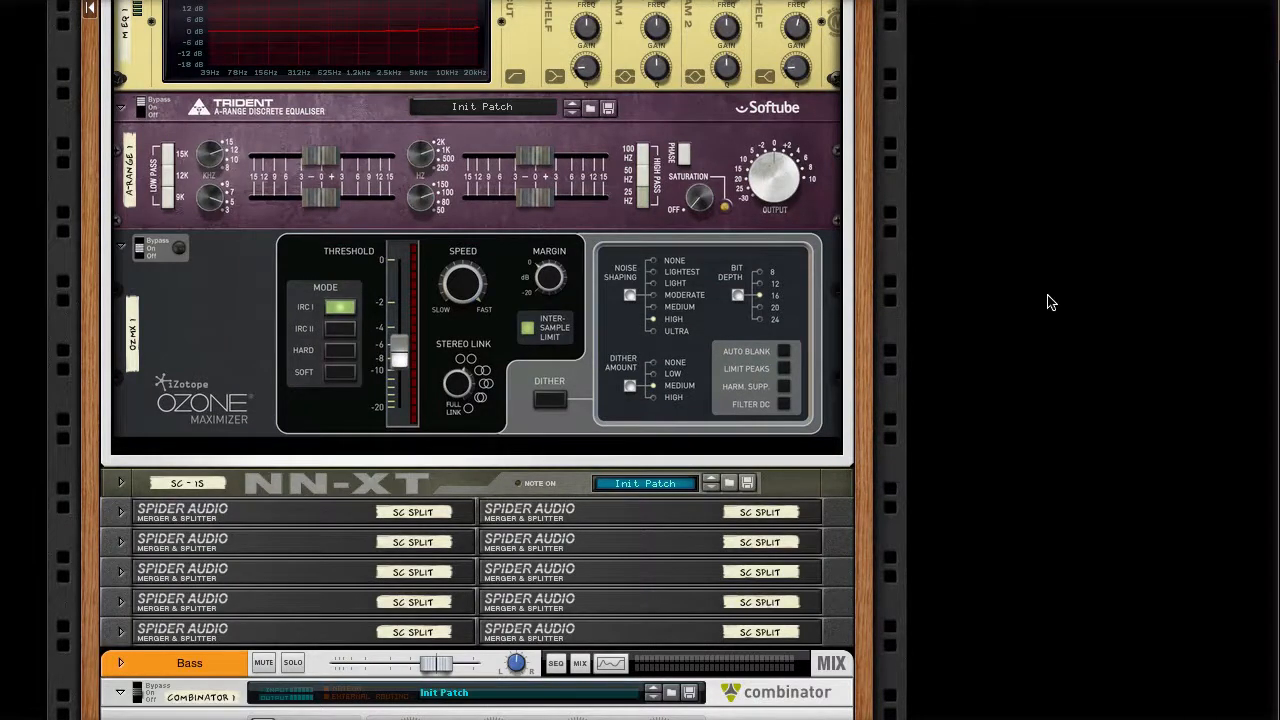
scroll(702, 395, "down", 10)
left_click(847, 413)
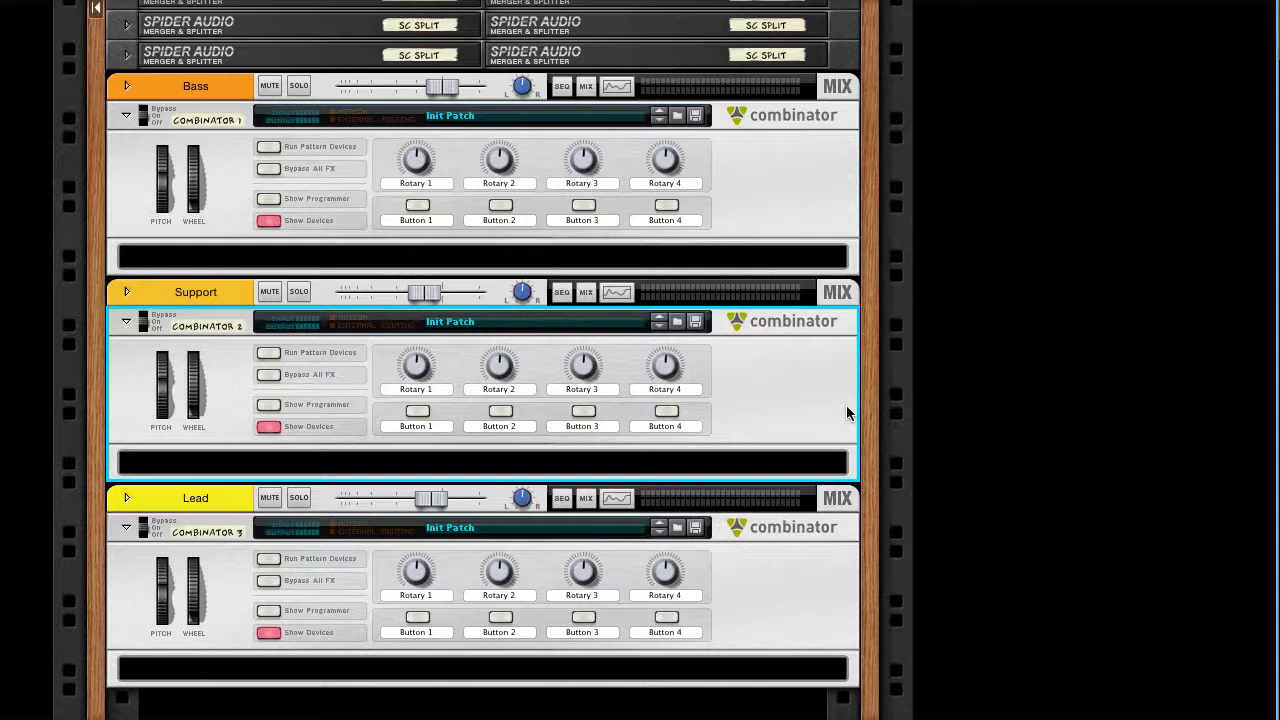
Step: Change the Lead channel's color to Sky Blue
left_click(199, 505)
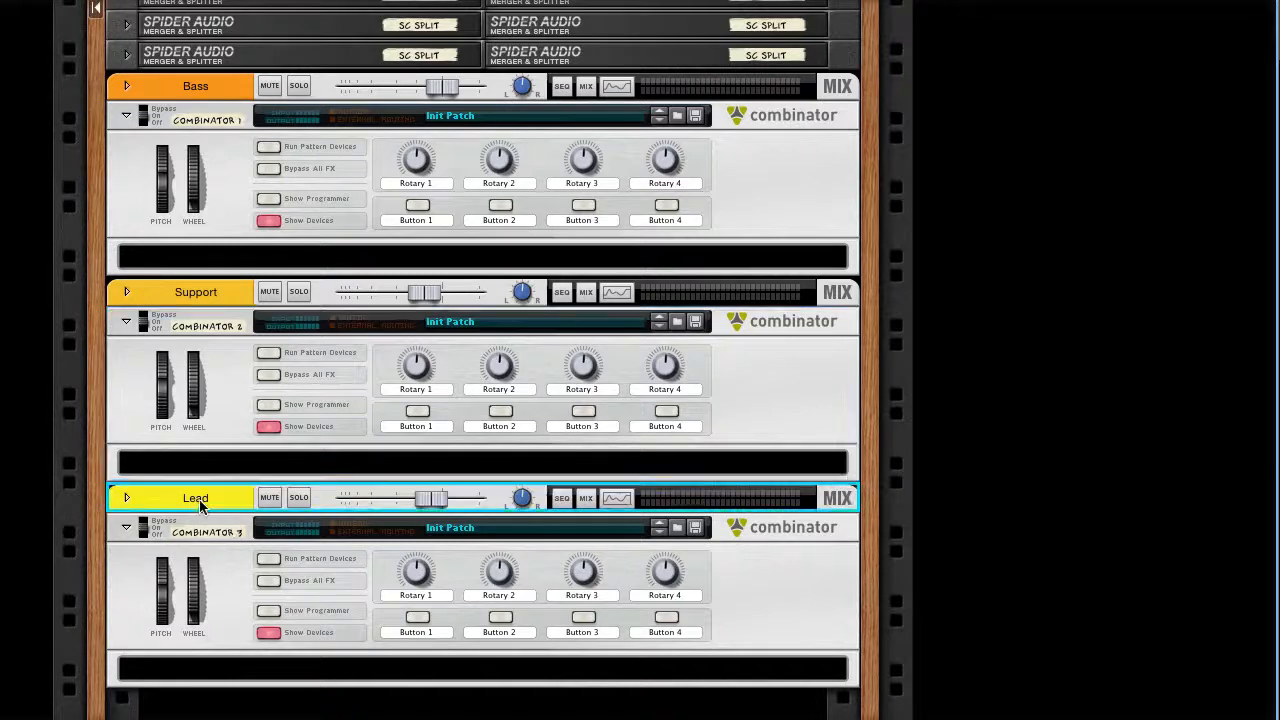
right_click(216, 500)
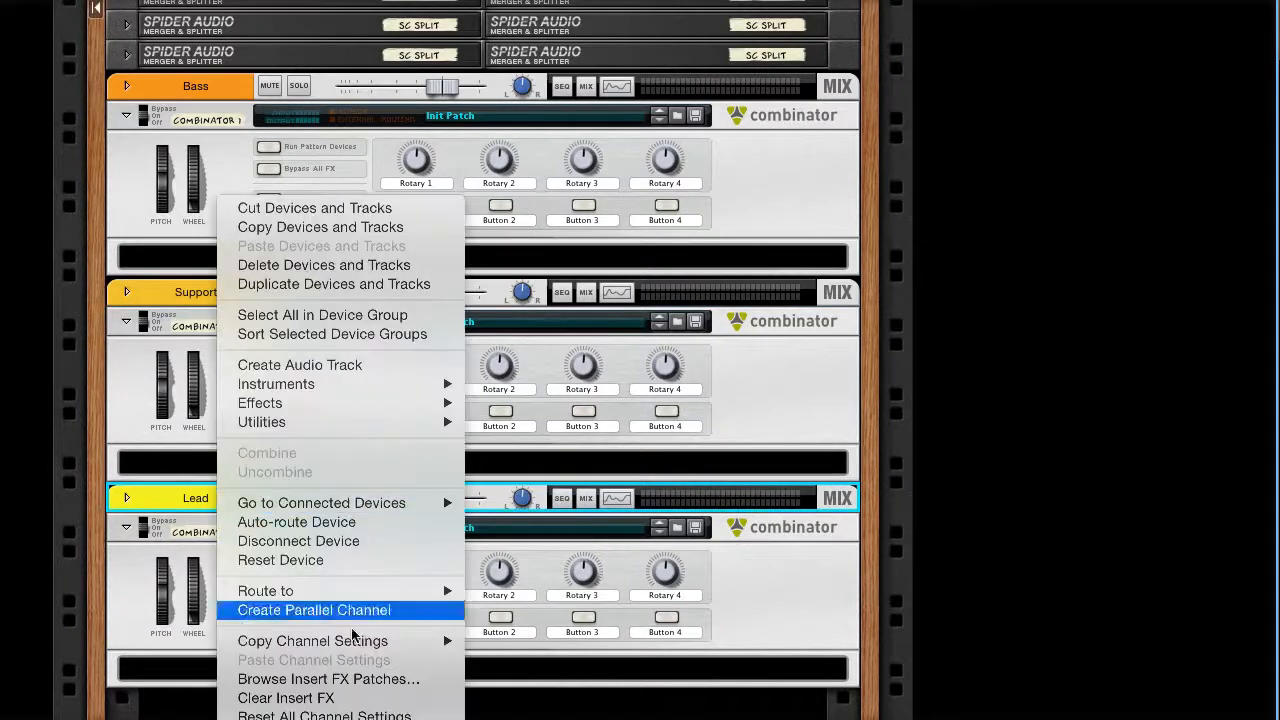
mouse_move(350, 716)
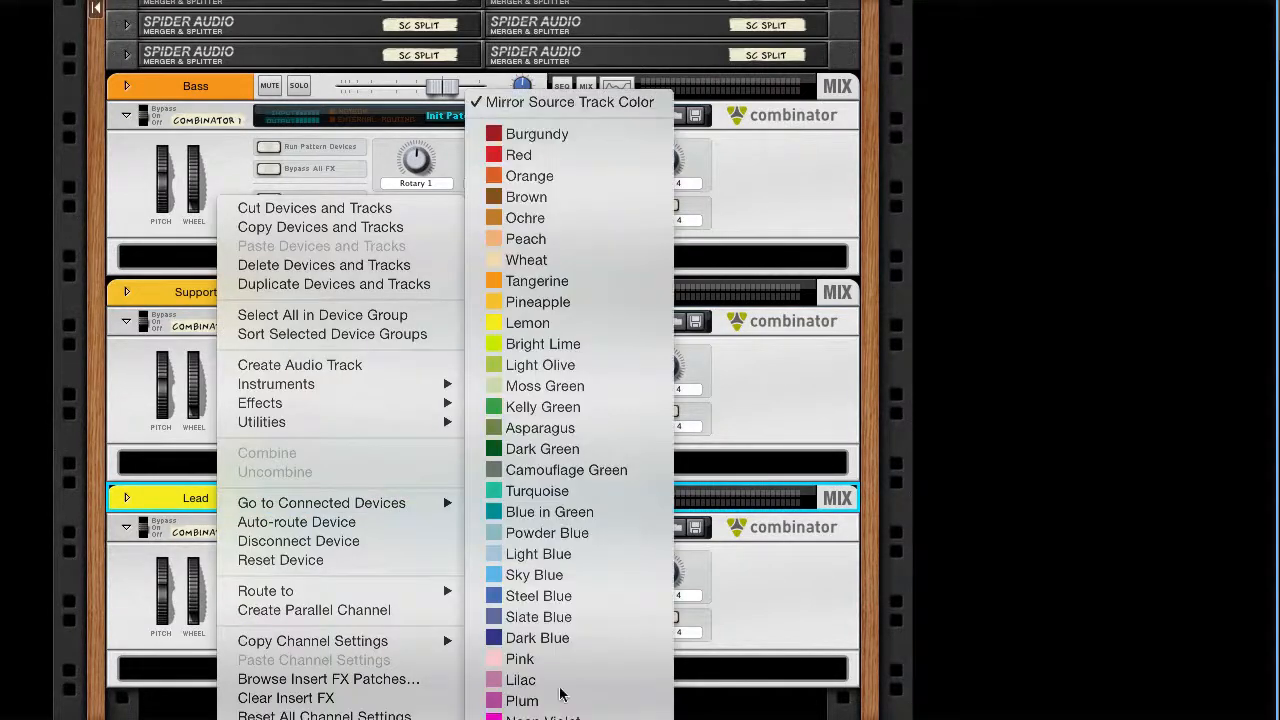
left_click(555, 577)
Step: Create a Synapse Antidote Synthesizer inside the Lead channel's Combinator and bring its full panel into view
scroll(237, 571, "down", 5)
right_click(270, 508)
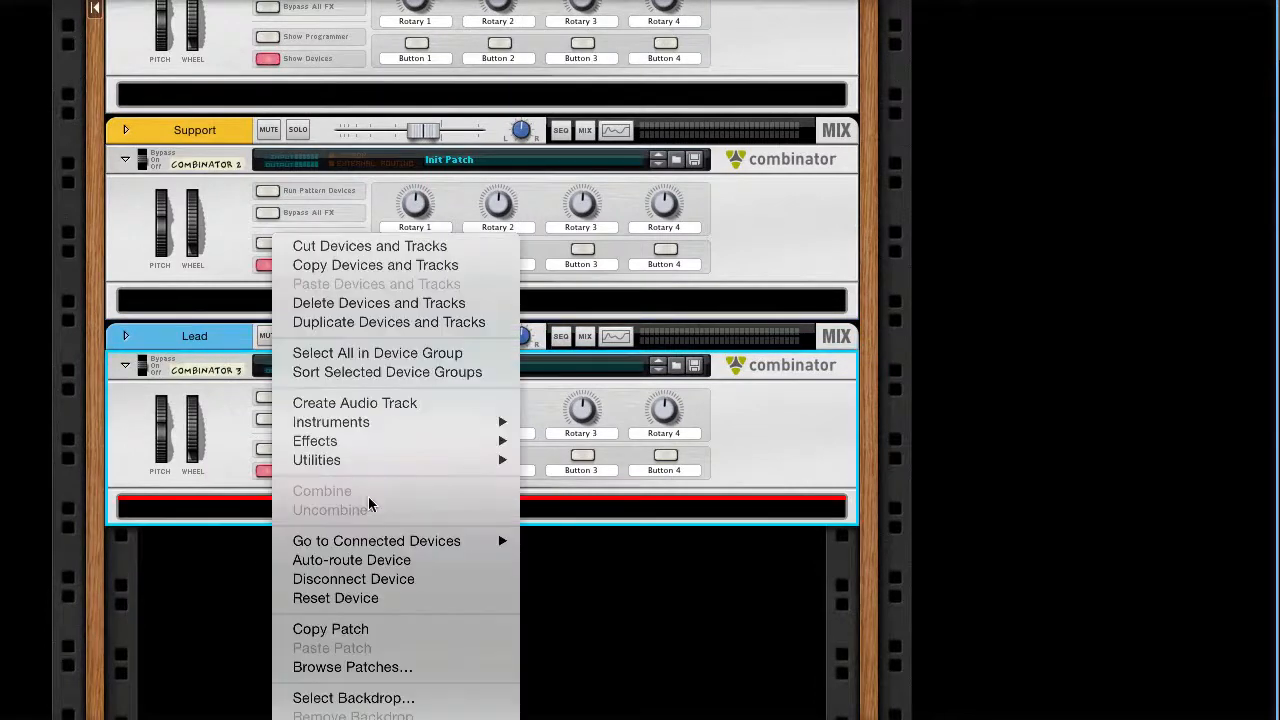
mouse_move(405, 424)
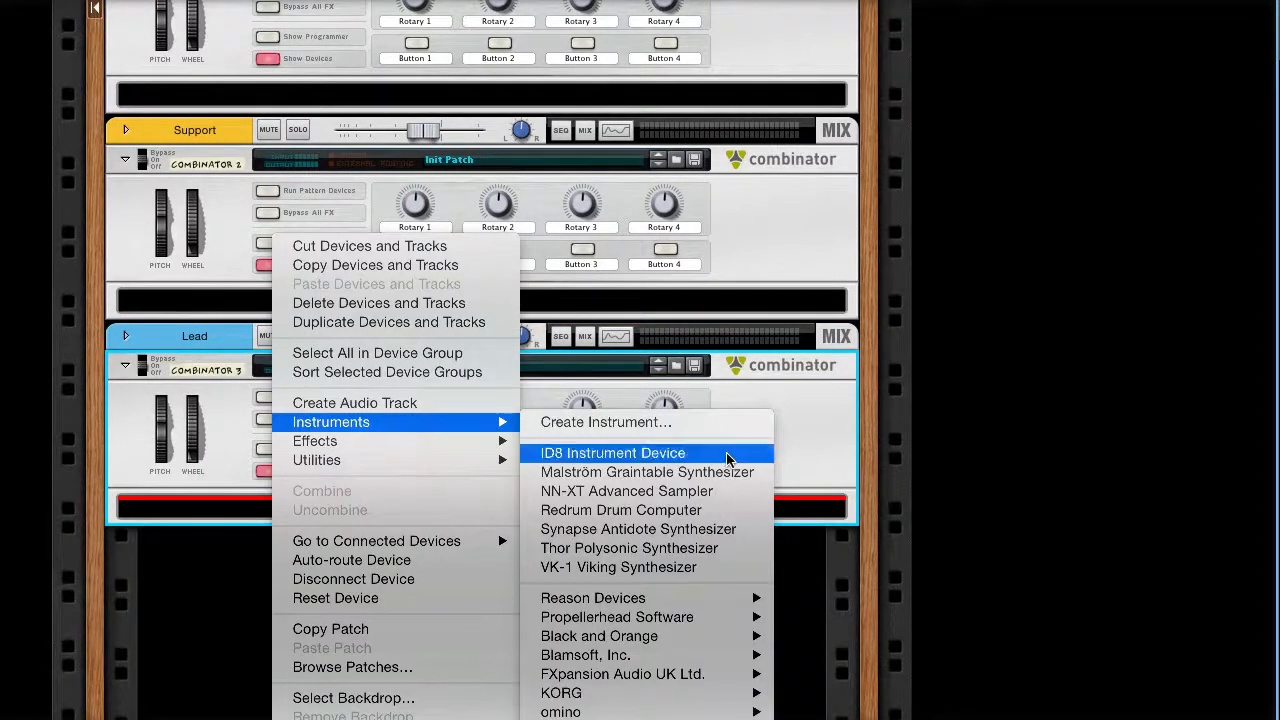
mouse_move(680, 598)
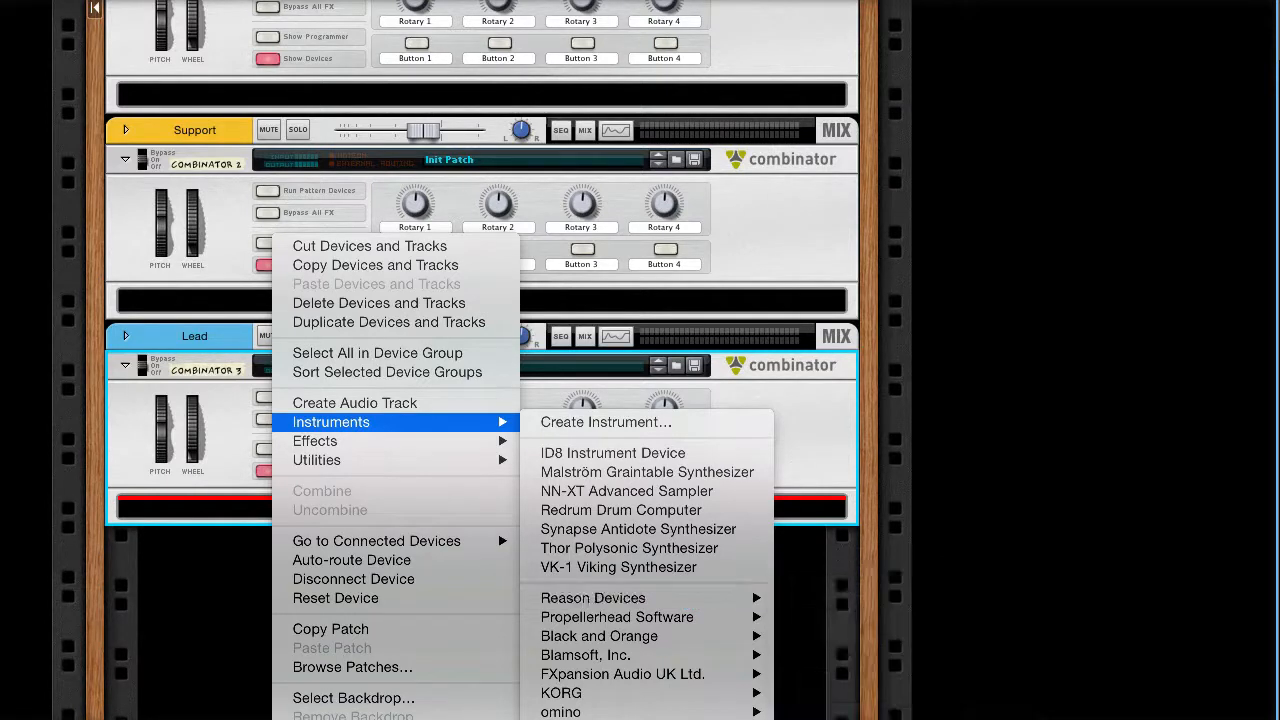
left_click(638, 529)
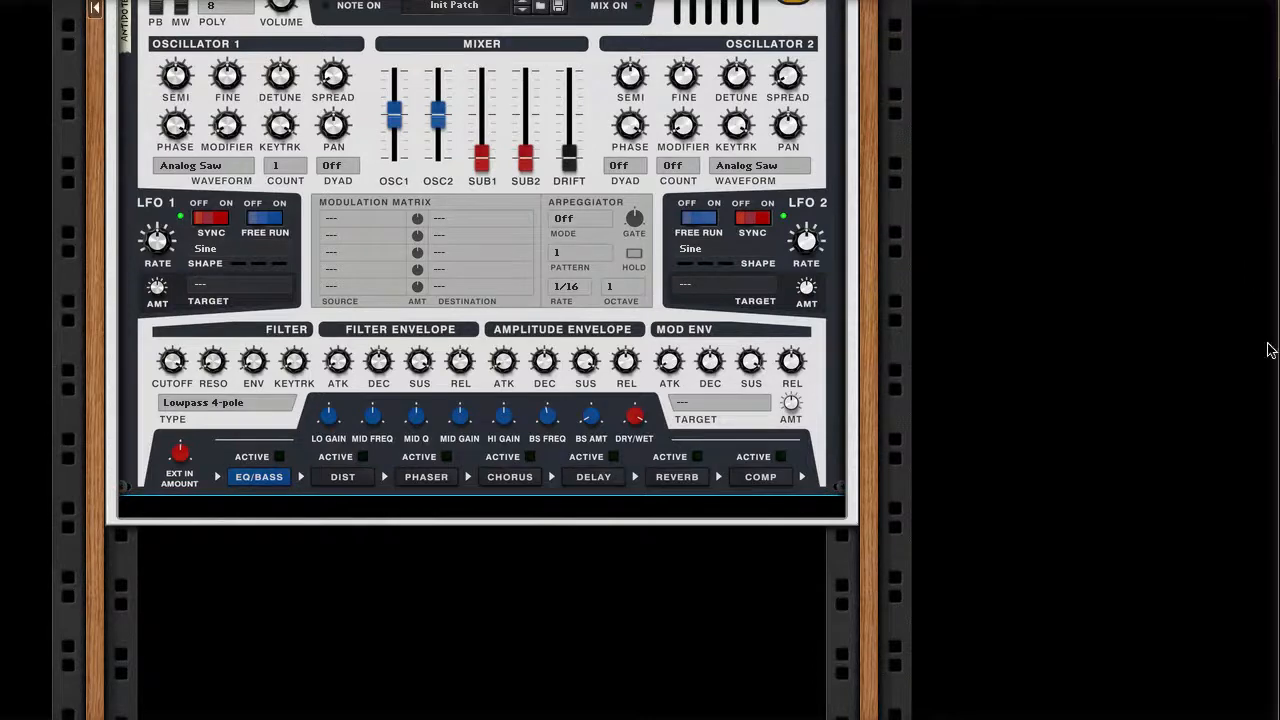
left_click(858, 168)
scroll(858, 168, "up", 3)
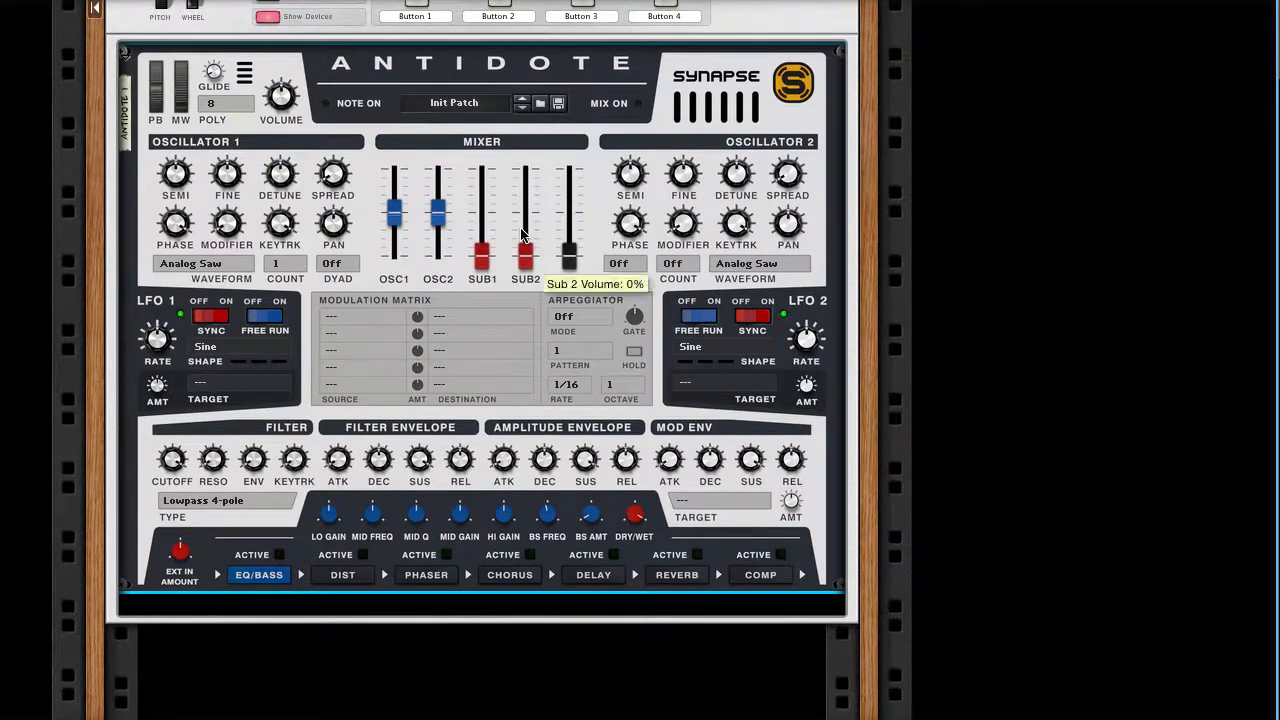
Step: Set Antidote's Oscillator 1 to a Digital Saw waveform with a count of 8 and raise its spread fully
left_click(245, 264)
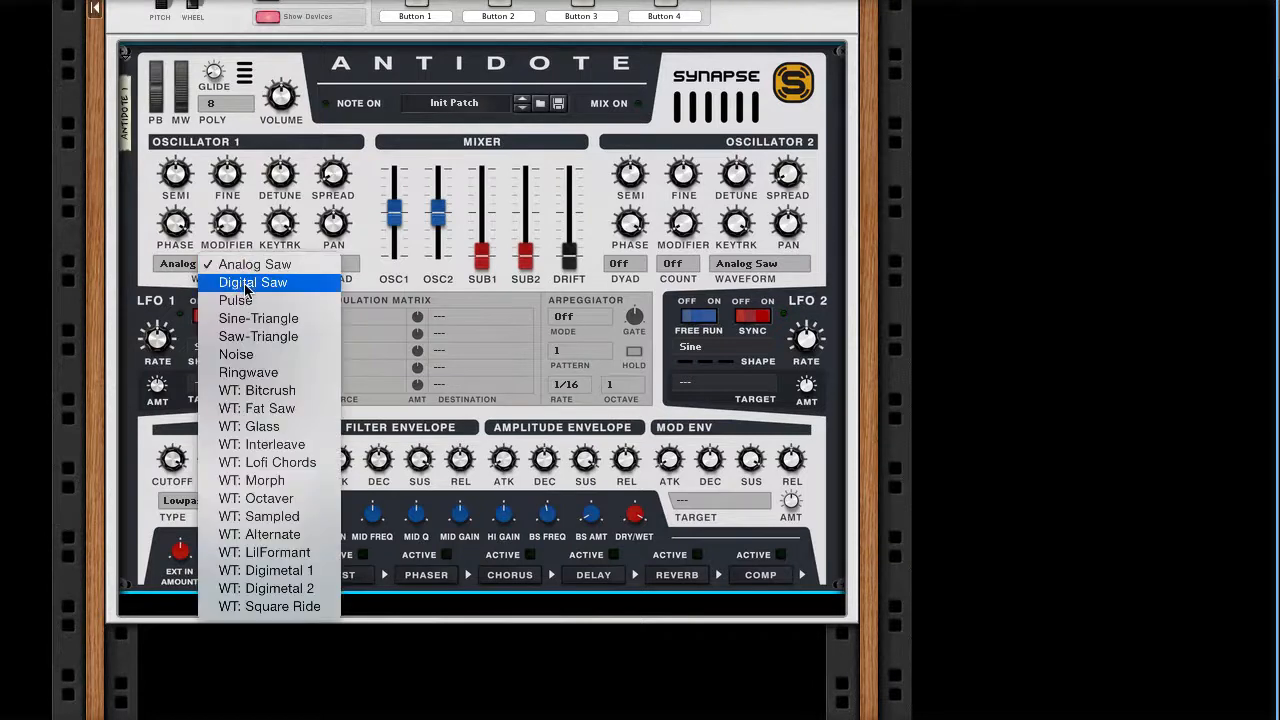
left_click(246, 284)
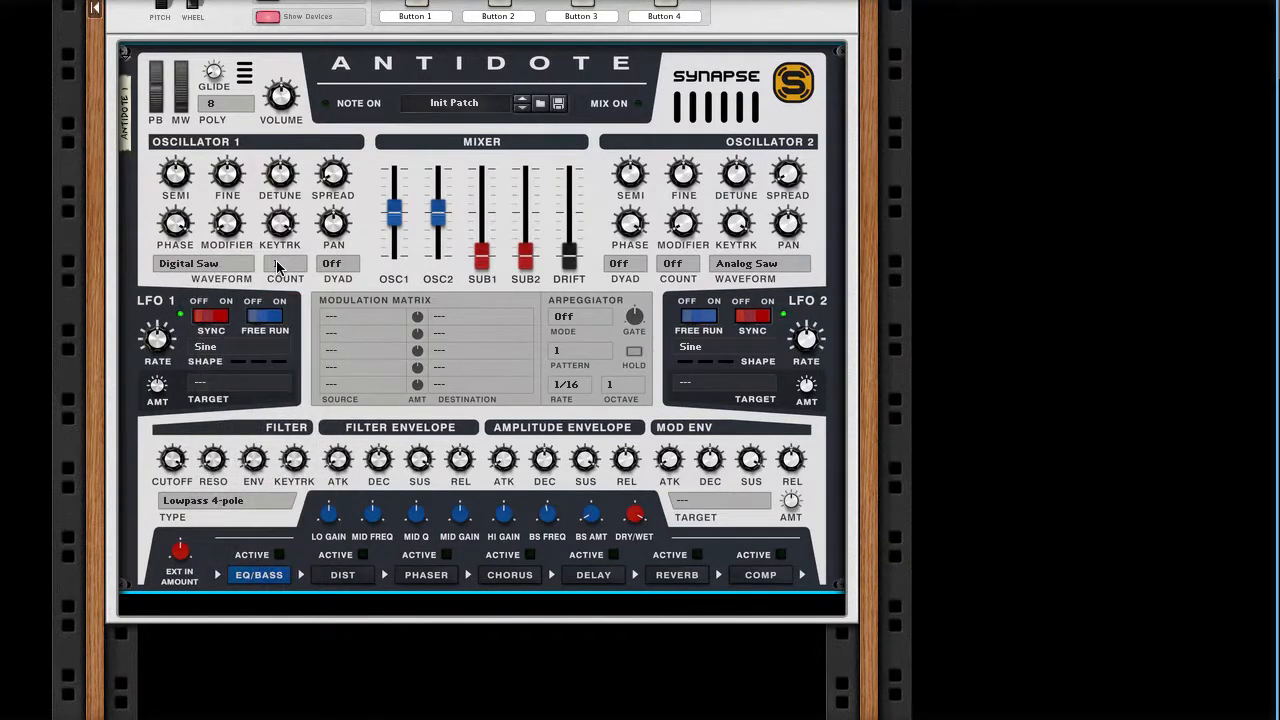
left_click(278, 267)
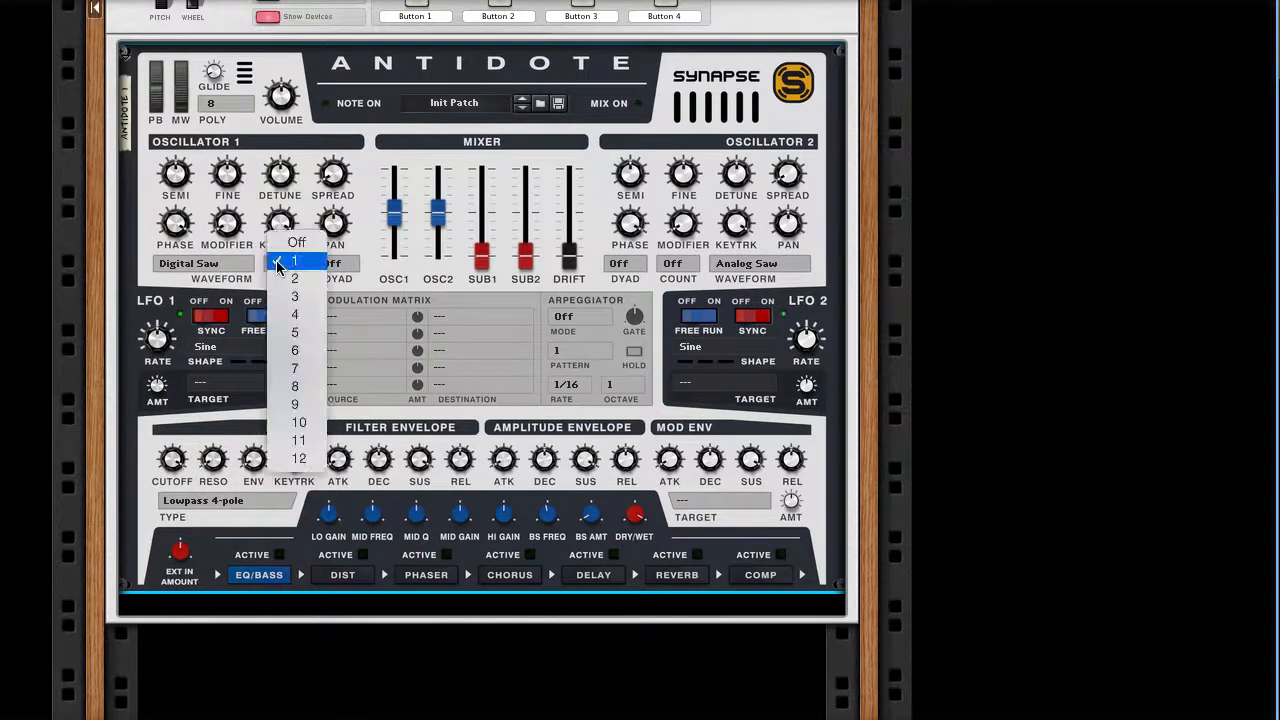
left_click(295, 389)
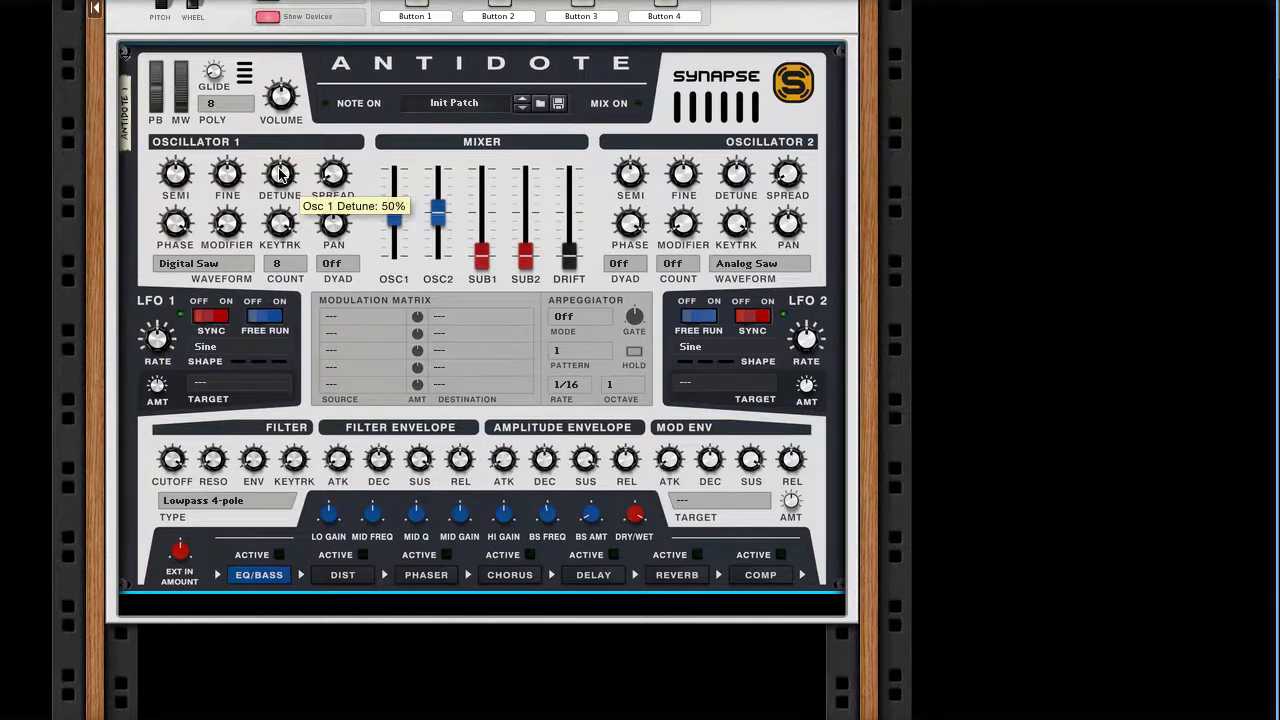
left_click_drag(331, 173, 333, 9)
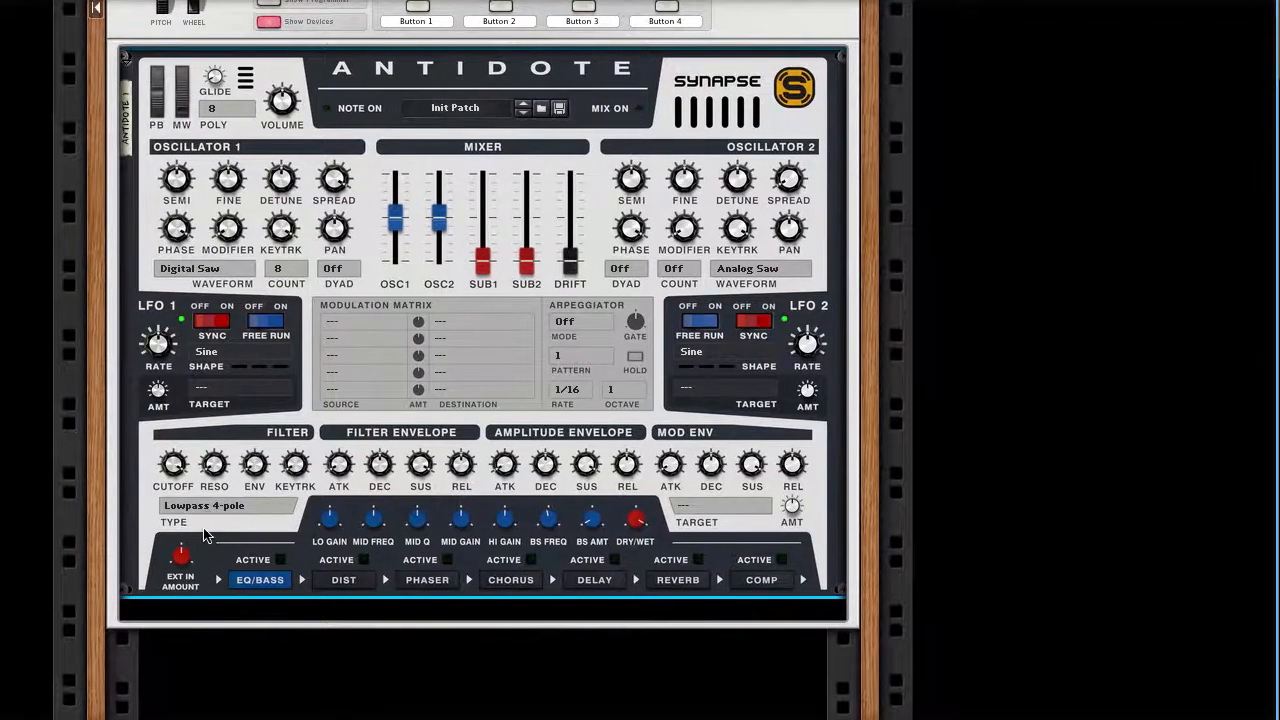
Step: Set Antidote's filter type to Sallen-Key
left_click(200, 507)
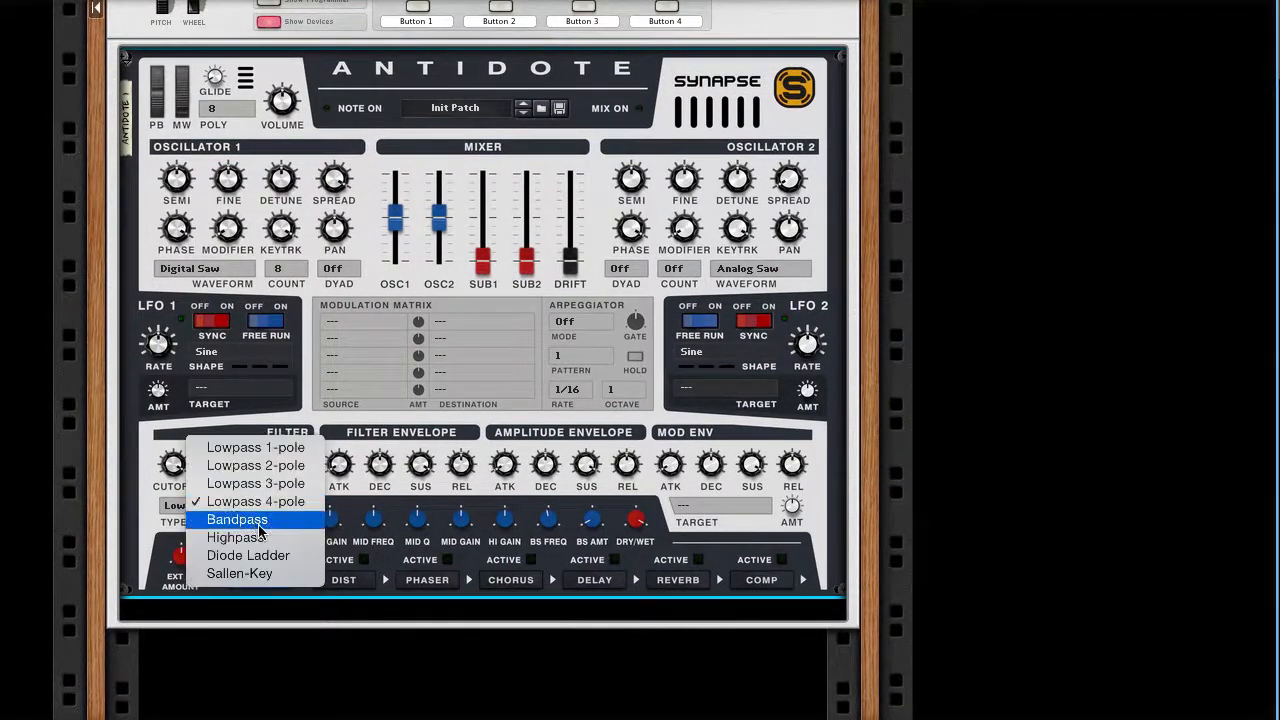
left_click(300, 575)
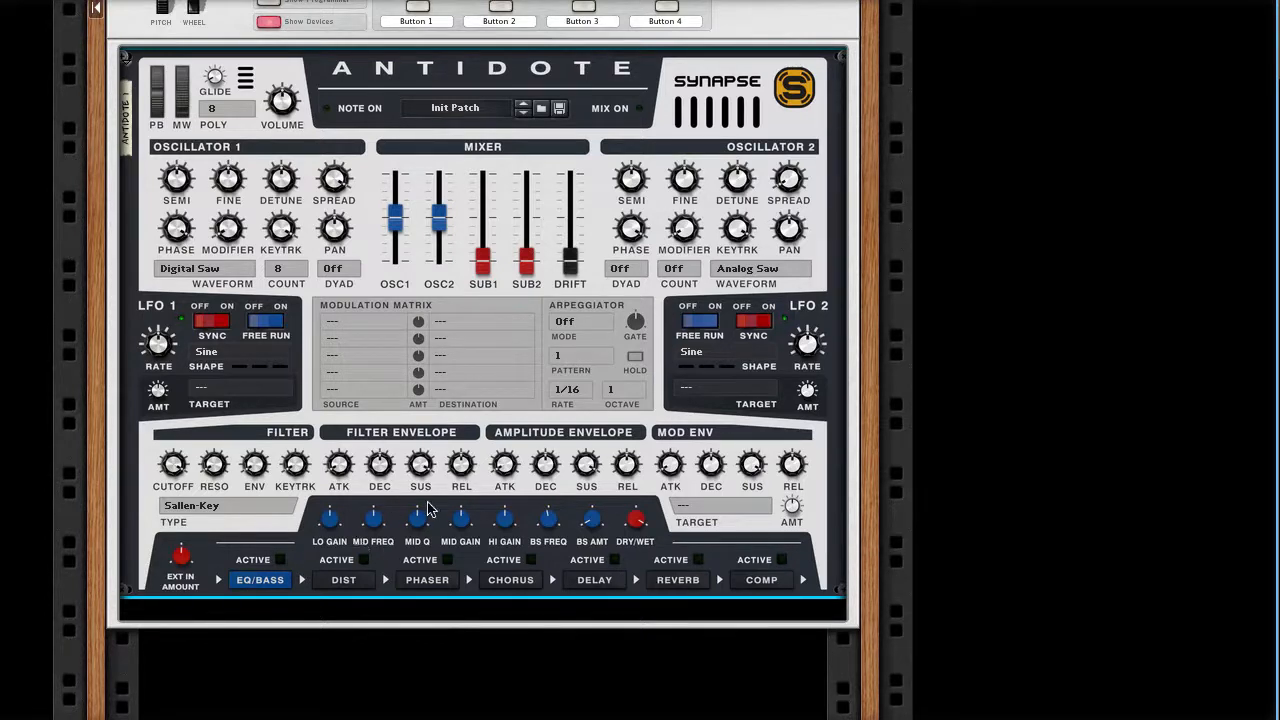
left_click_drag(213, 441, 211, 427)
mouse_move(178, 472)
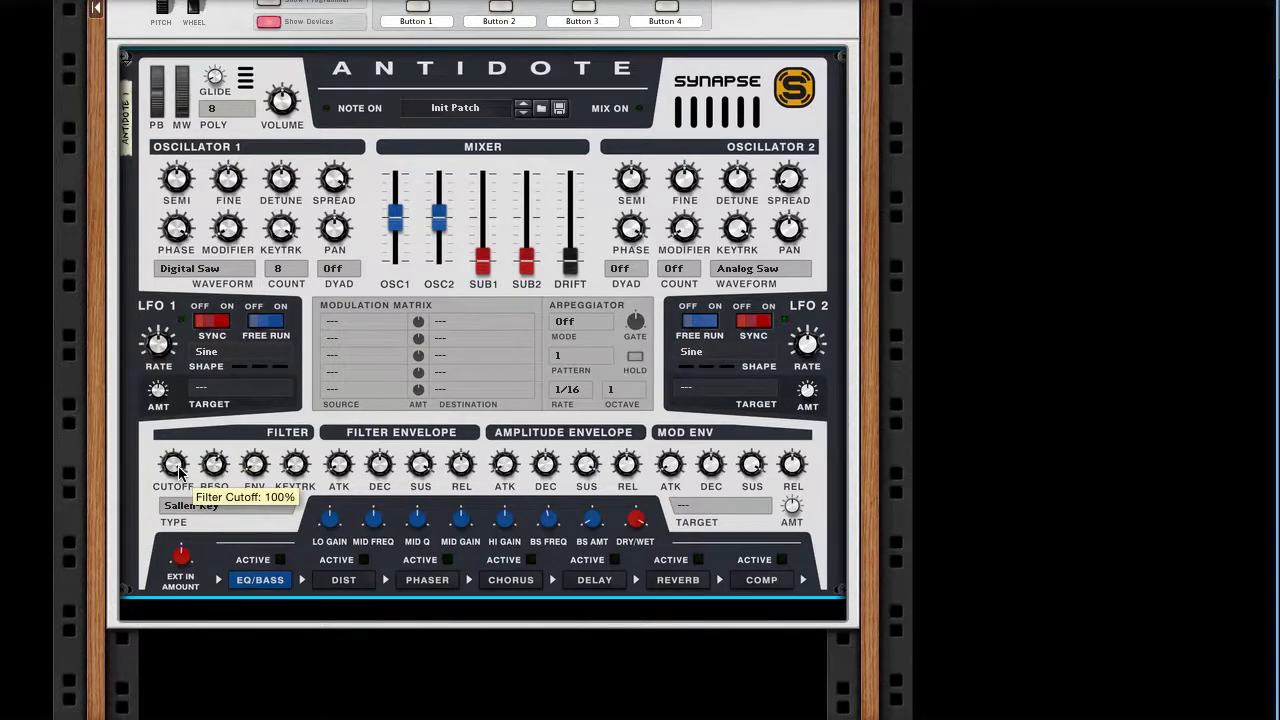
Step: Set Antidote's Oscillator 2 to a Noise waveform with a count of 2, raised spread and a mixer volume of 10%
left_click(743, 268)
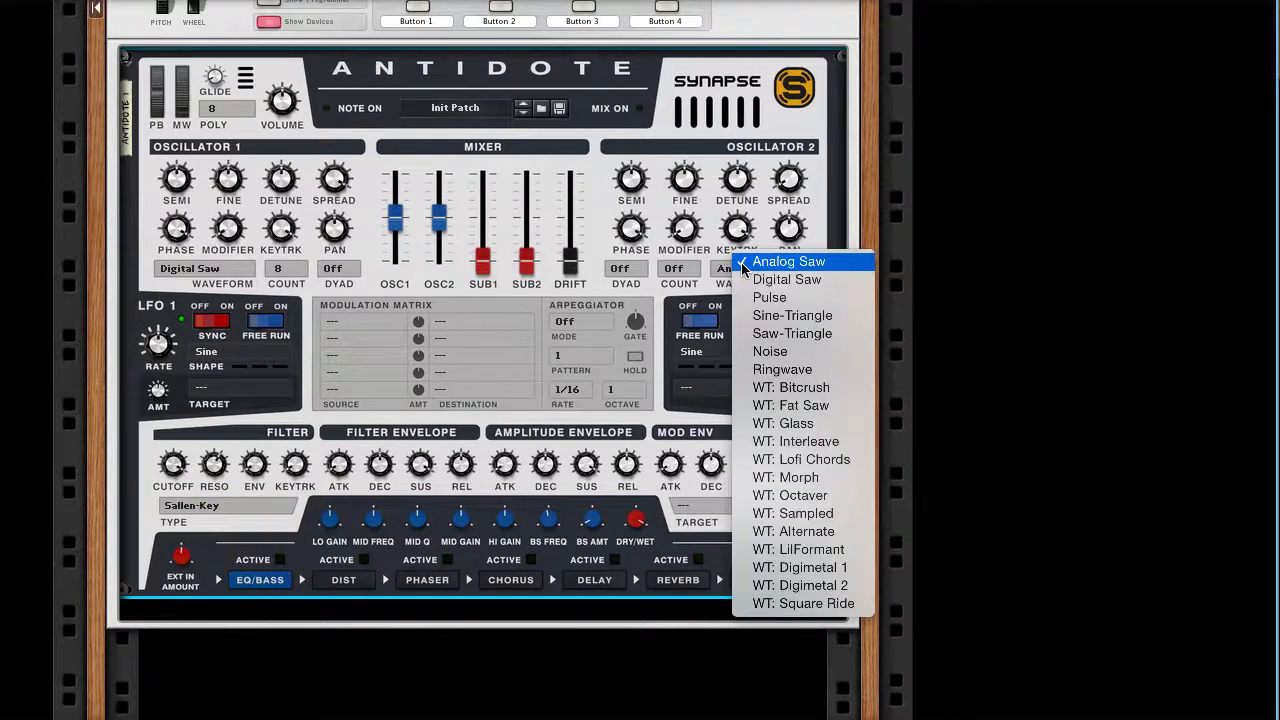
left_click(817, 355)
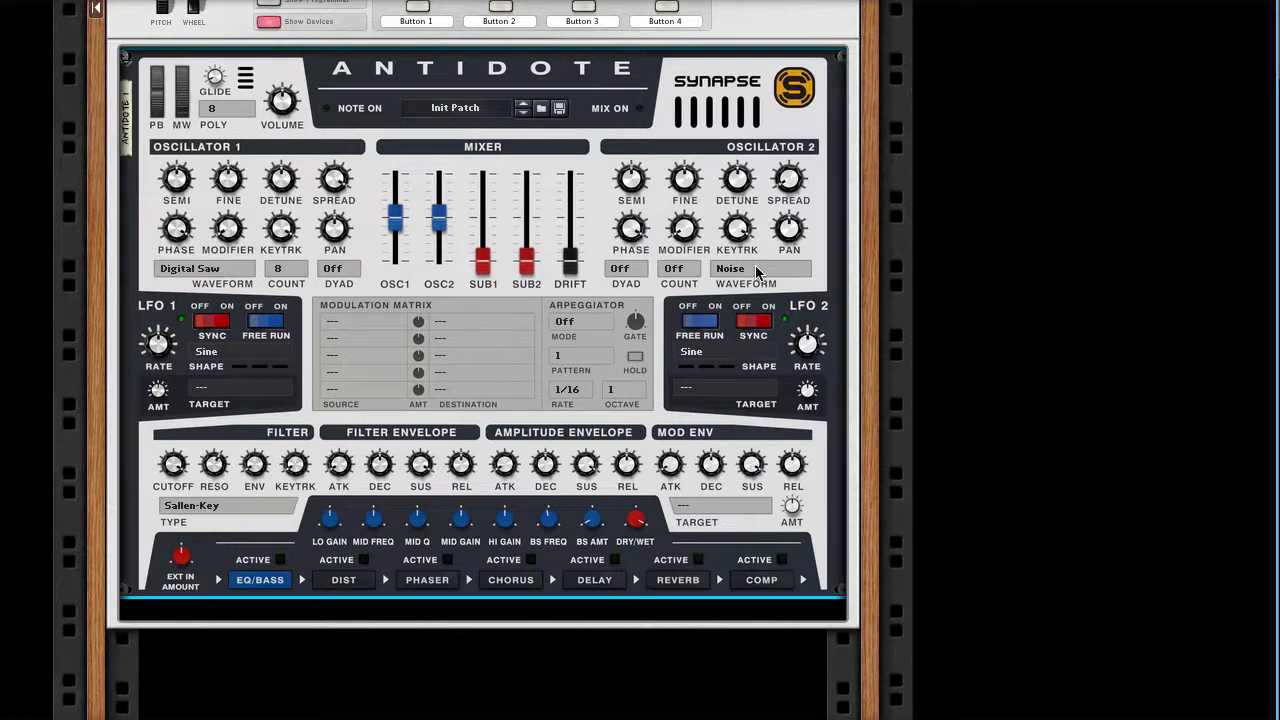
left_click(685, 269)
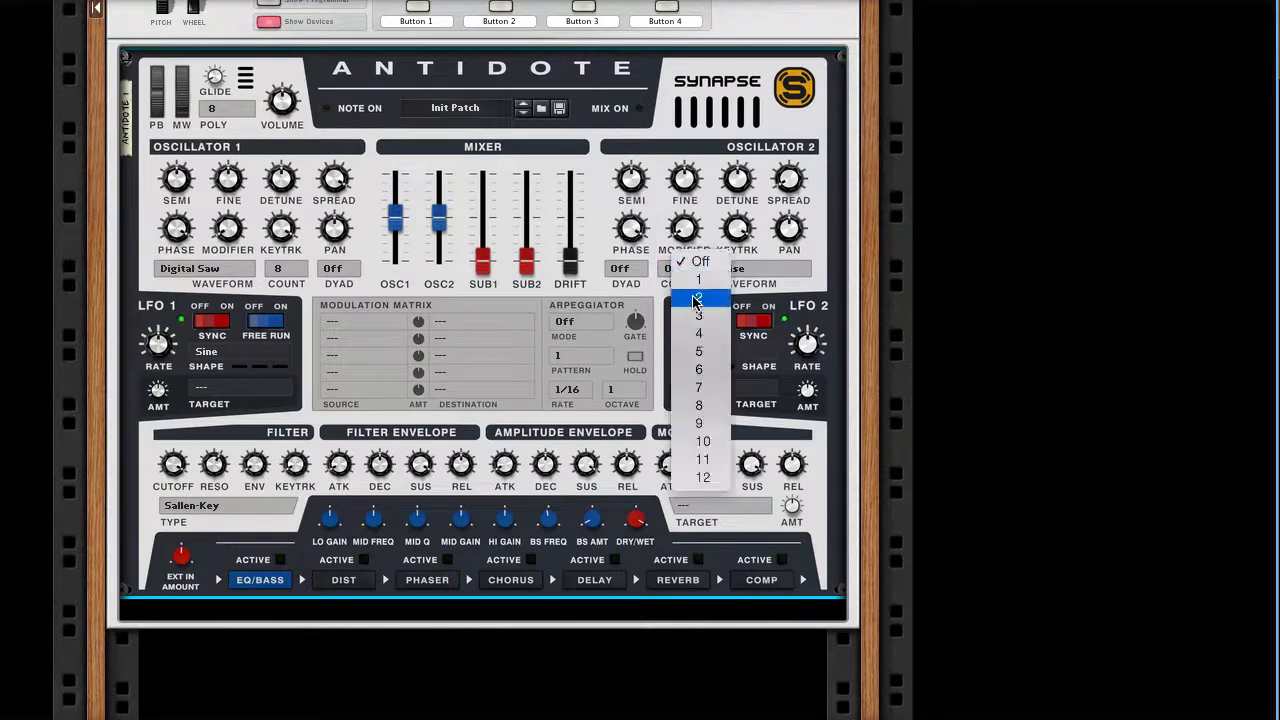
left_click(700, 300)
scroll(740, 260, "up", 1)
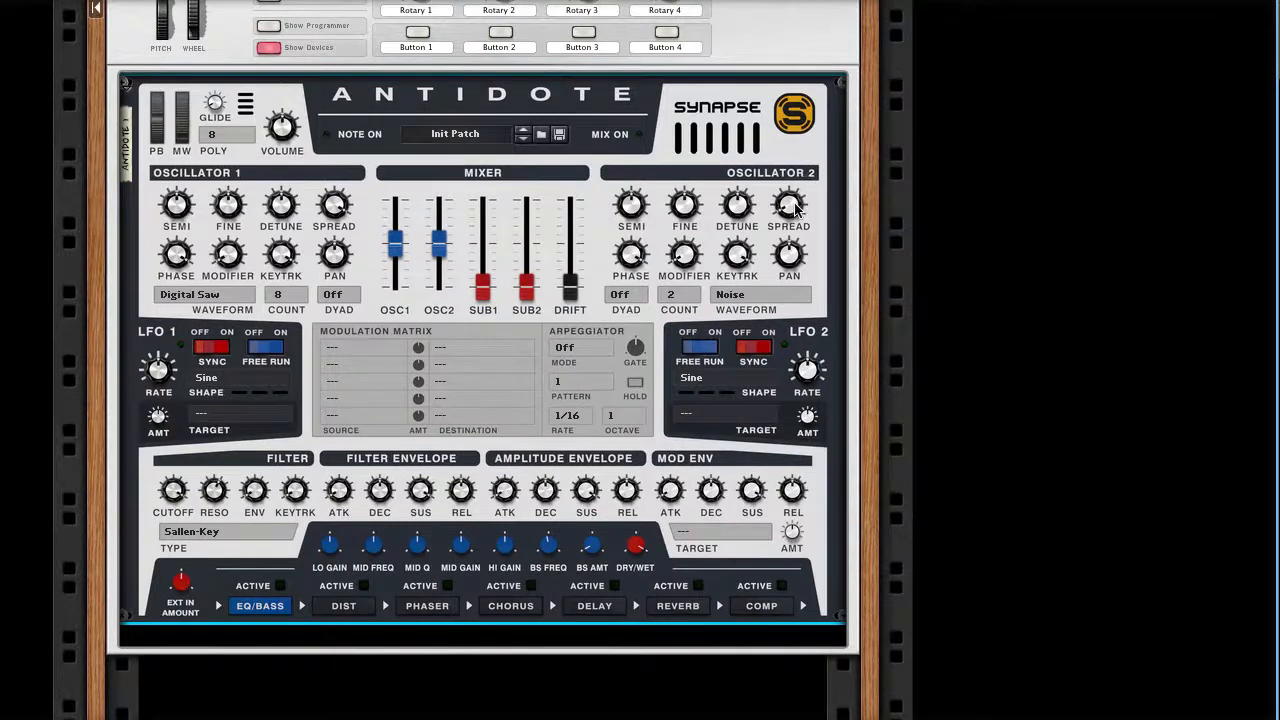
left_click_drag(795, 207, 786, 120)
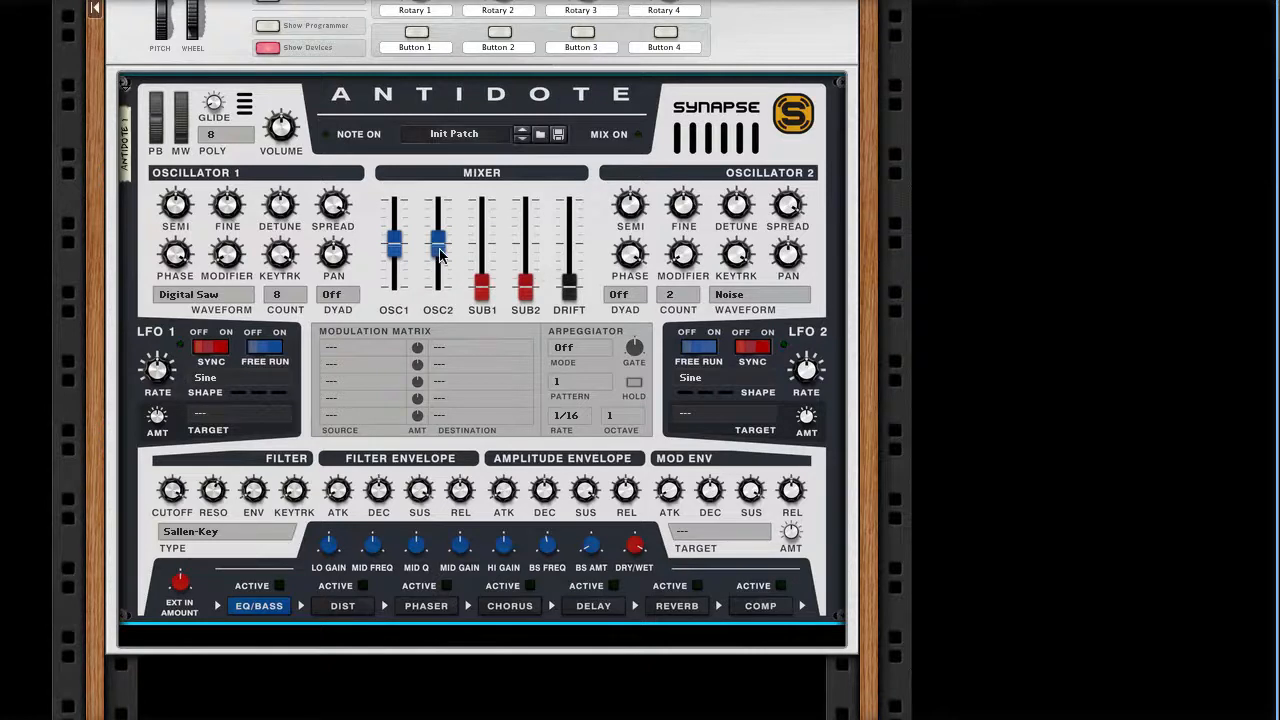
left_click_drag(438, 246, 434, 302)
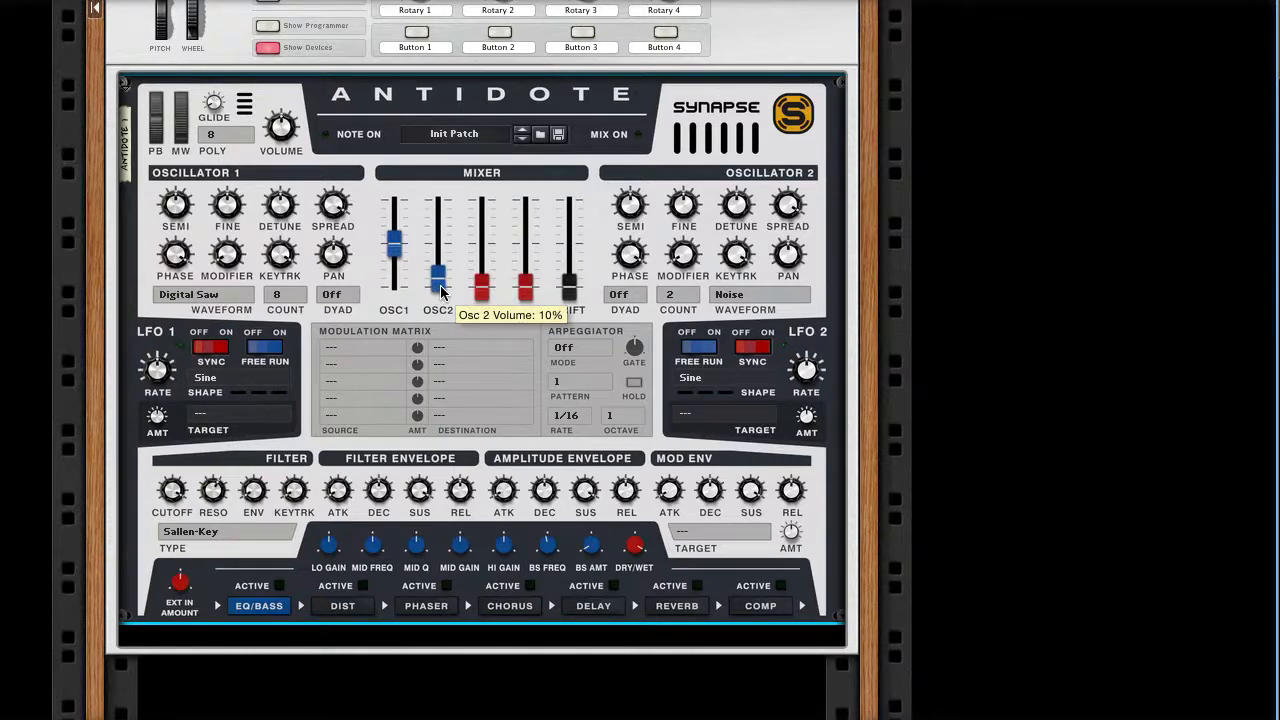
Step: Activate Antidote's EQ/Bass effect, raise its high gain and switch the effect off again to compare the sound
left_click(279, 585)
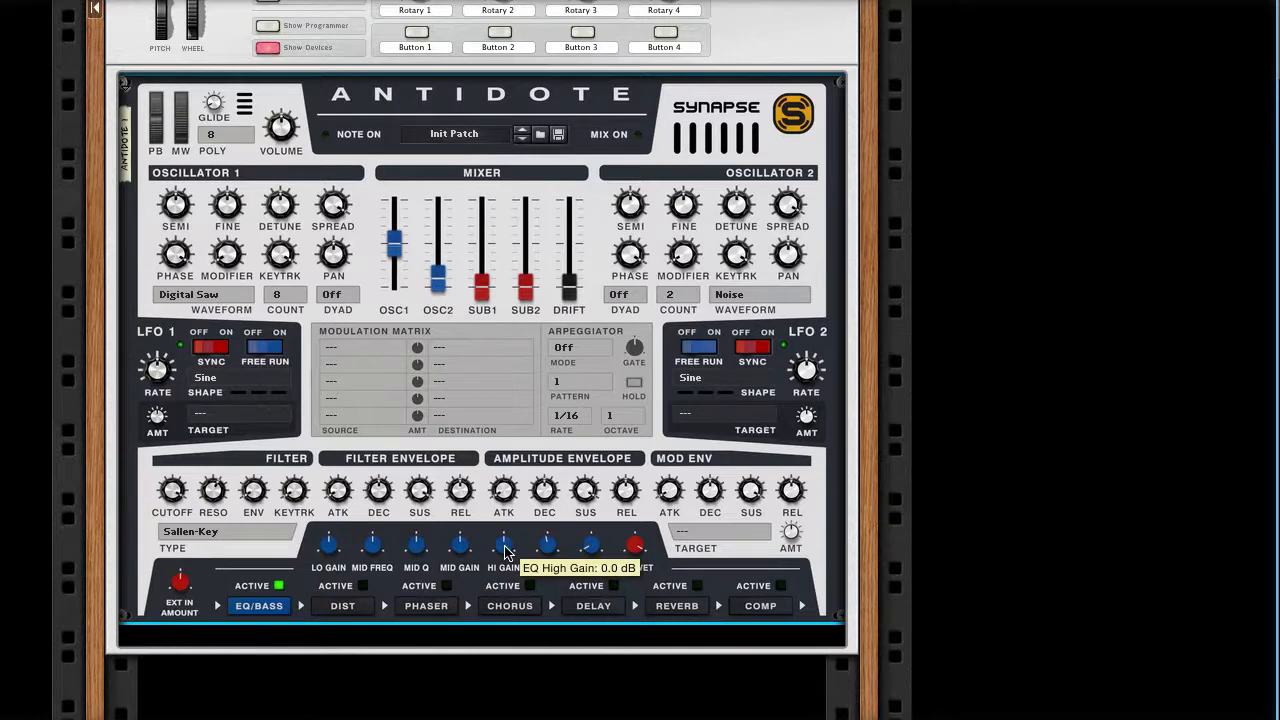
left_click_drag(505, 552, 495, 509)
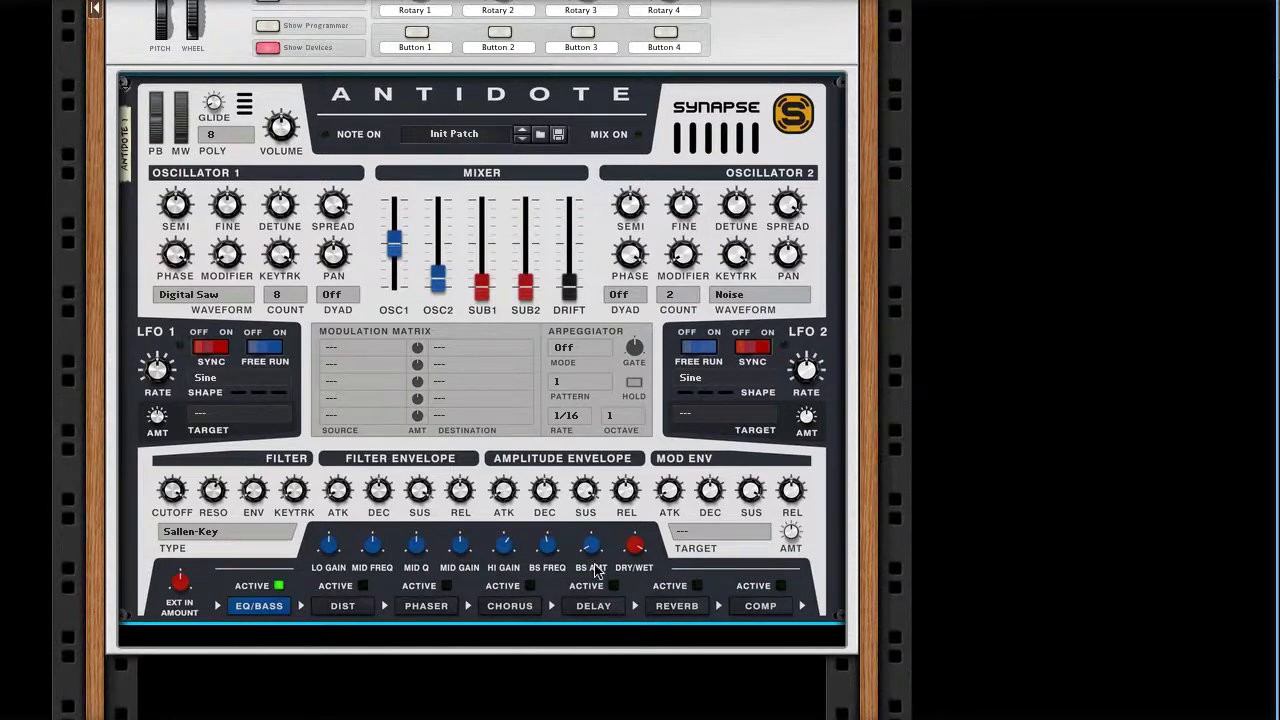
left_click(278, 587)
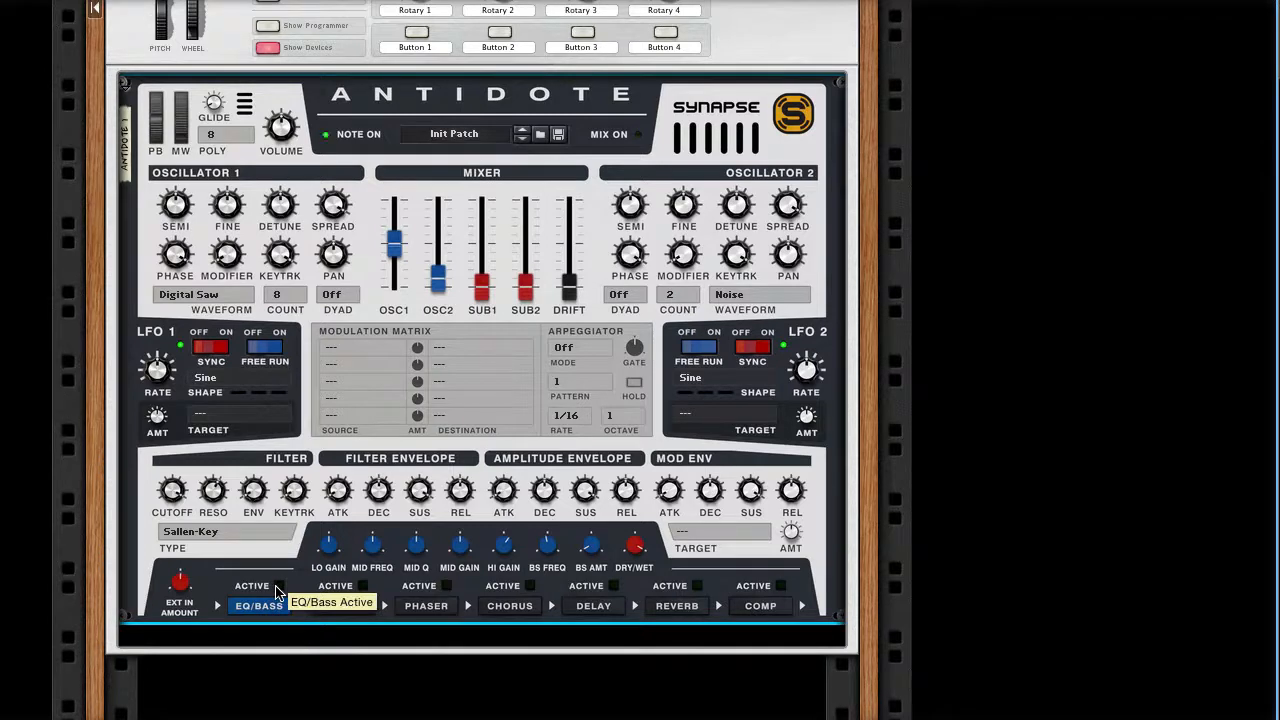
Step: Reactivate Antidote's EQ/Bass effect, toggle its Comp effect for comparison and hide the Lead Combinator's devices
left_click(278, 587)
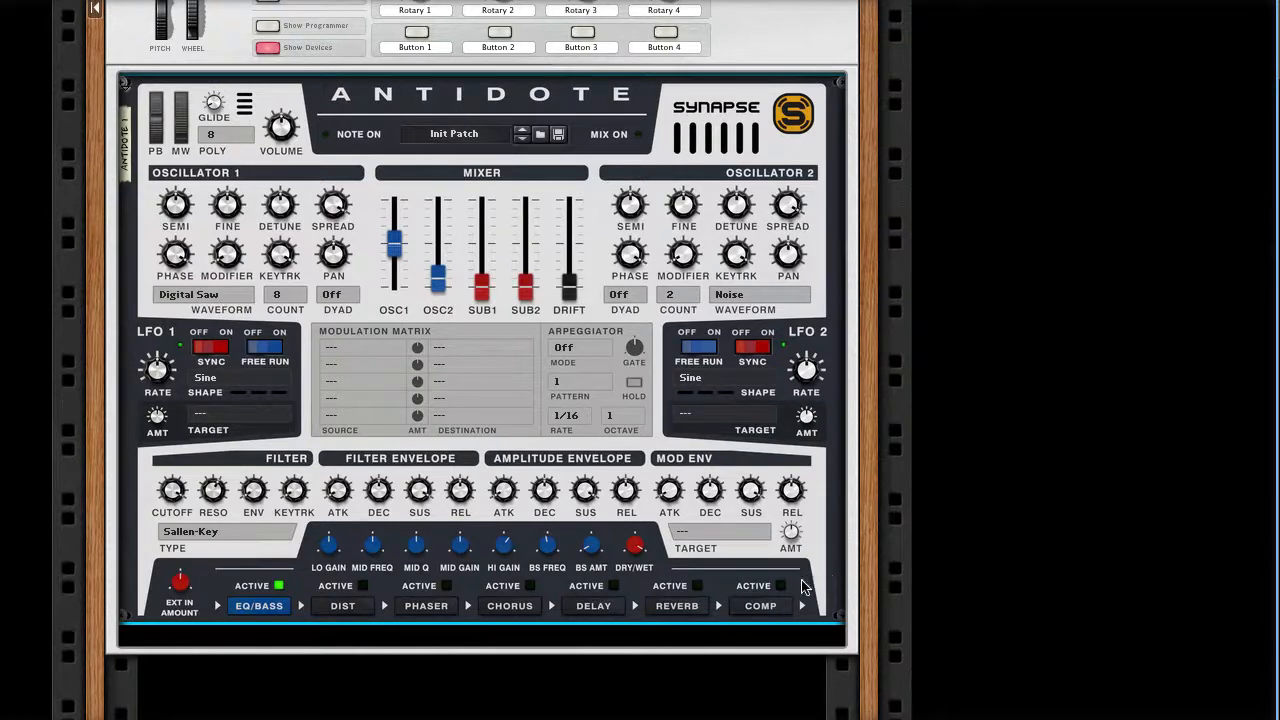
left_click(766, 605)
left_click(779, 587)
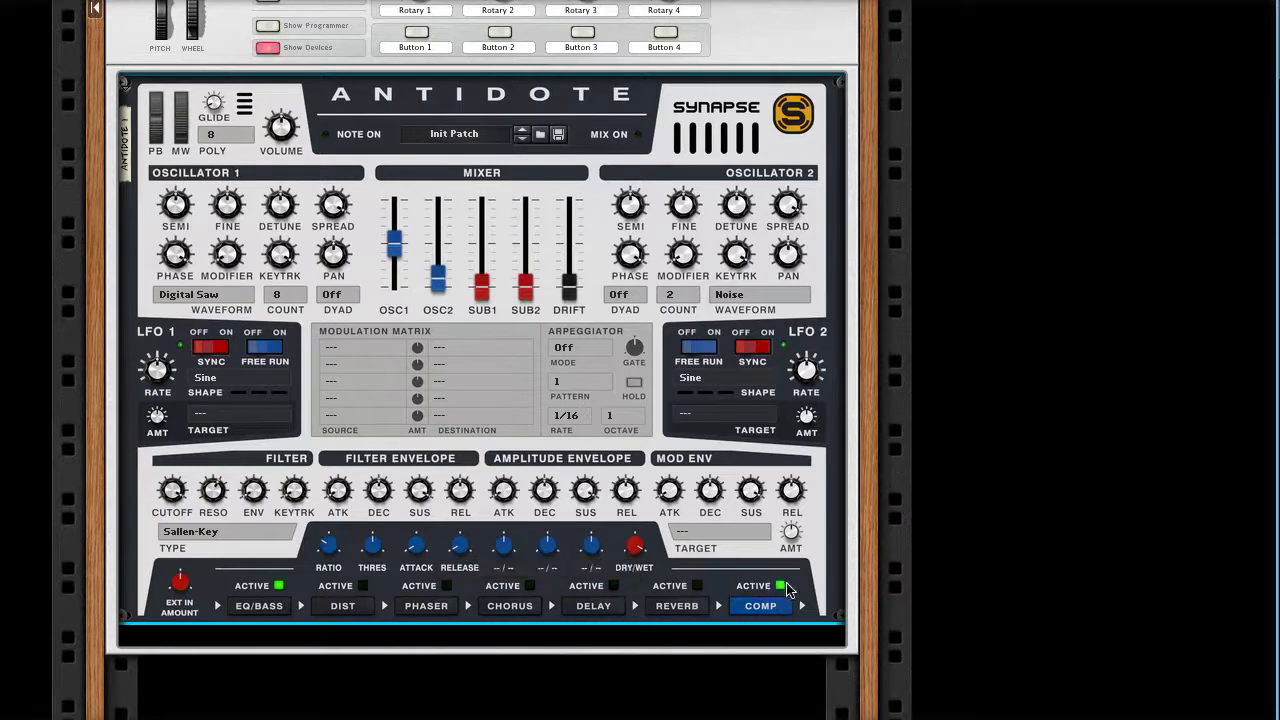
left_click(781, 586)
left_click(267, 47)
Step: Set the Support channel's track color to Sky Blue
right_click(297, 343)
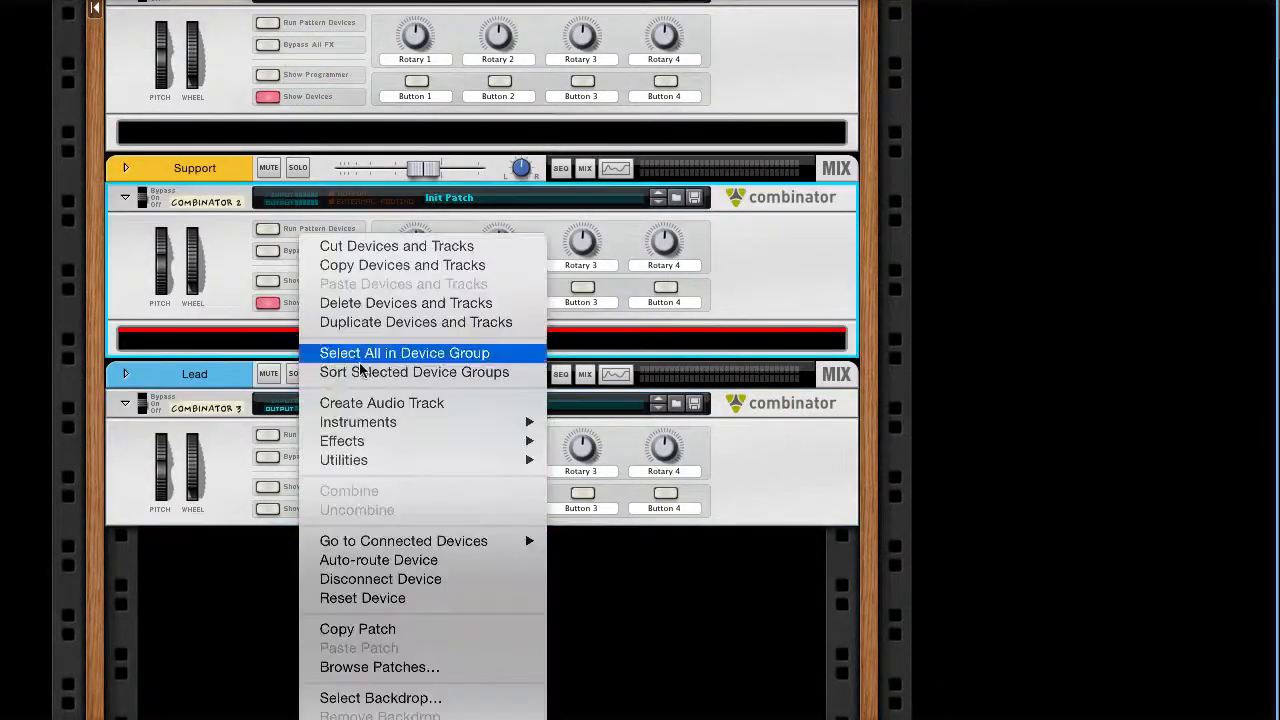
left_click(199, 180)
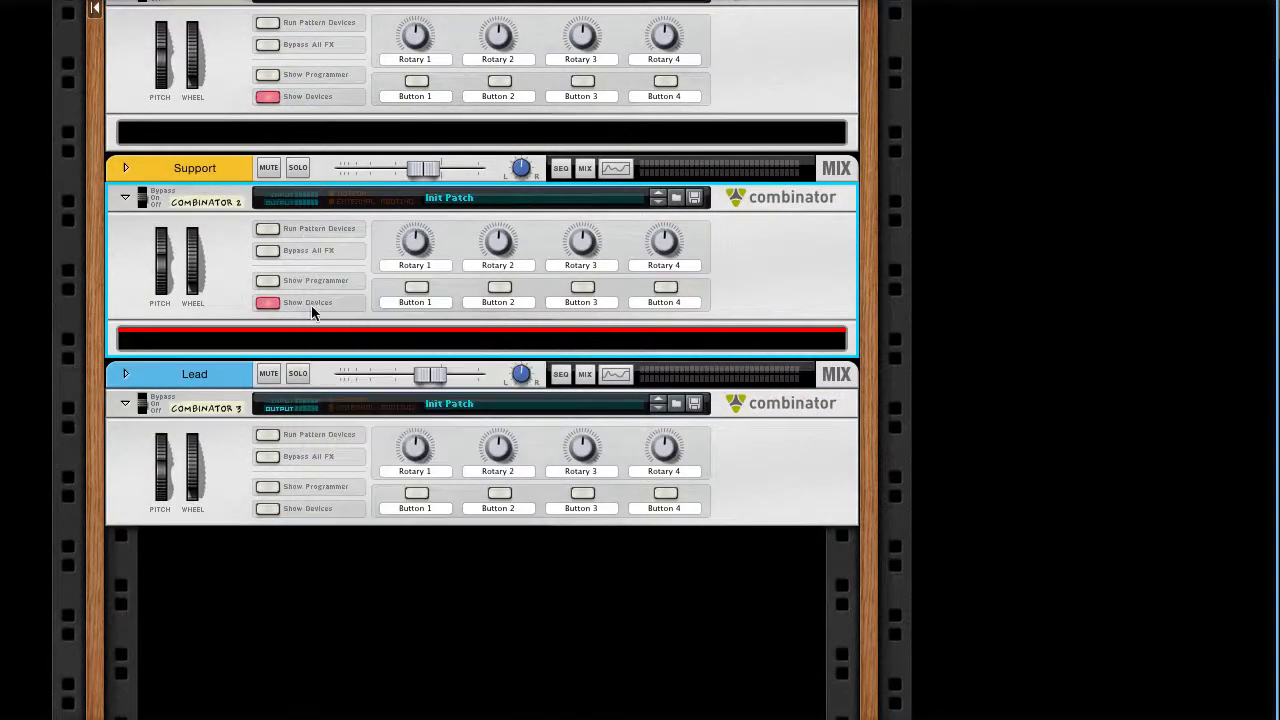
right_click(190, 178)
mouse_move(350, 716)
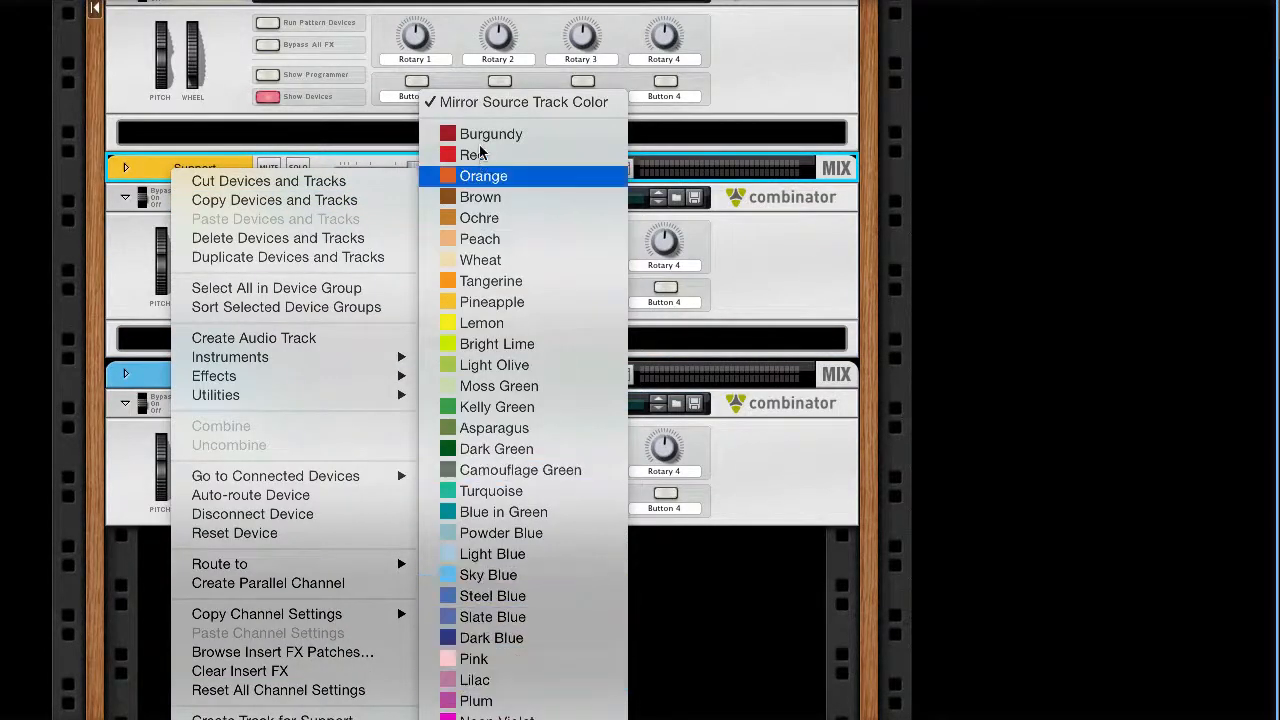
left_click(529, 575)
right_click(296, 340)
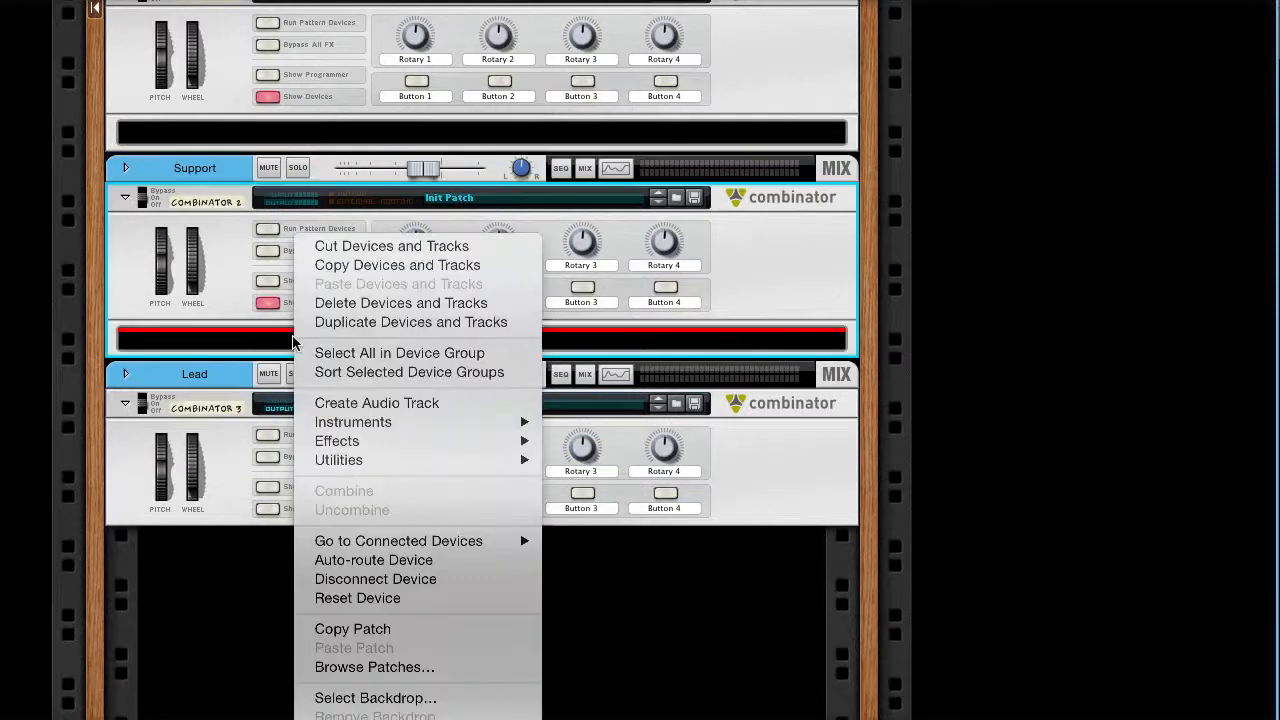
mouse_move(382, 424)
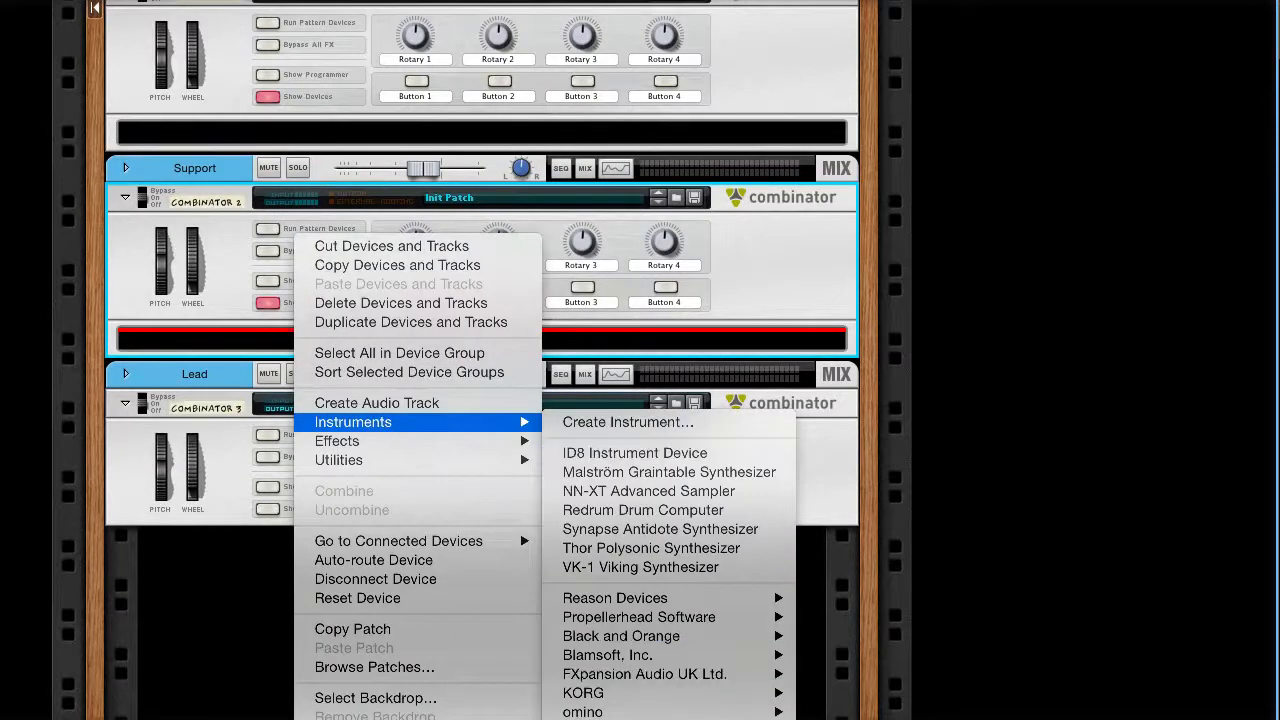
left_click(660, 529)
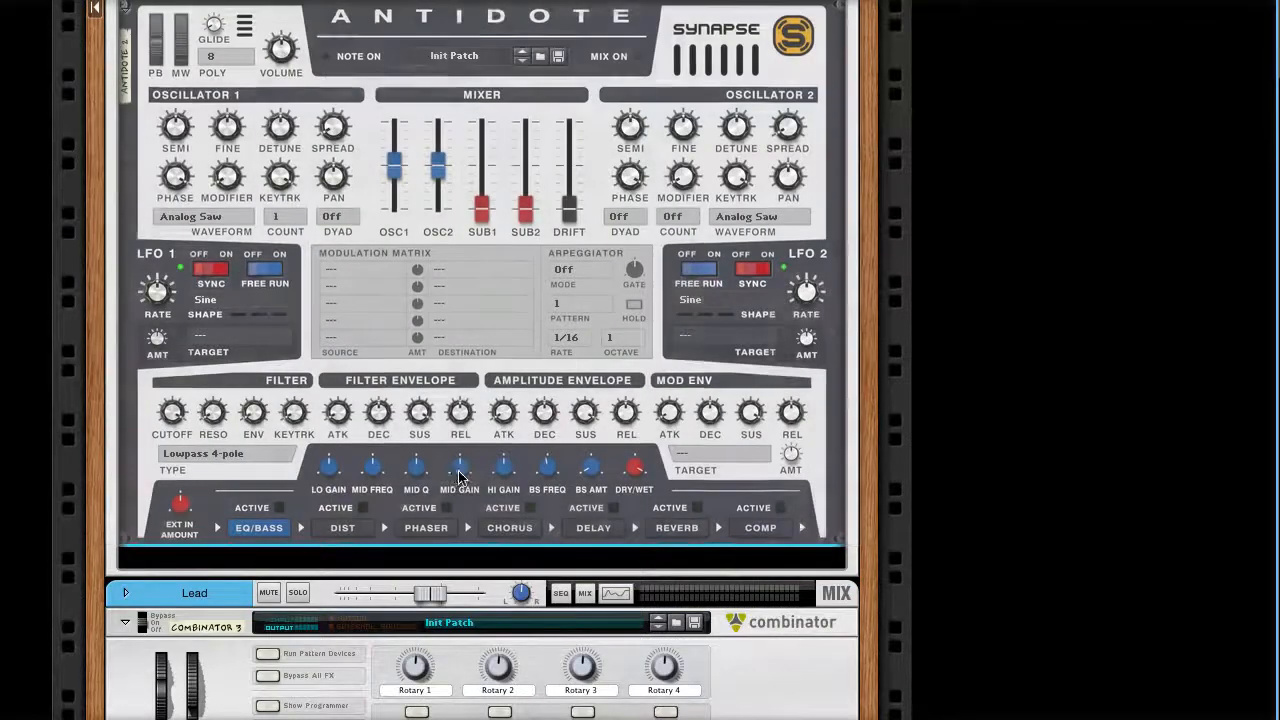
scroll(459, 478, "up", 3)
right_click(288, 100)
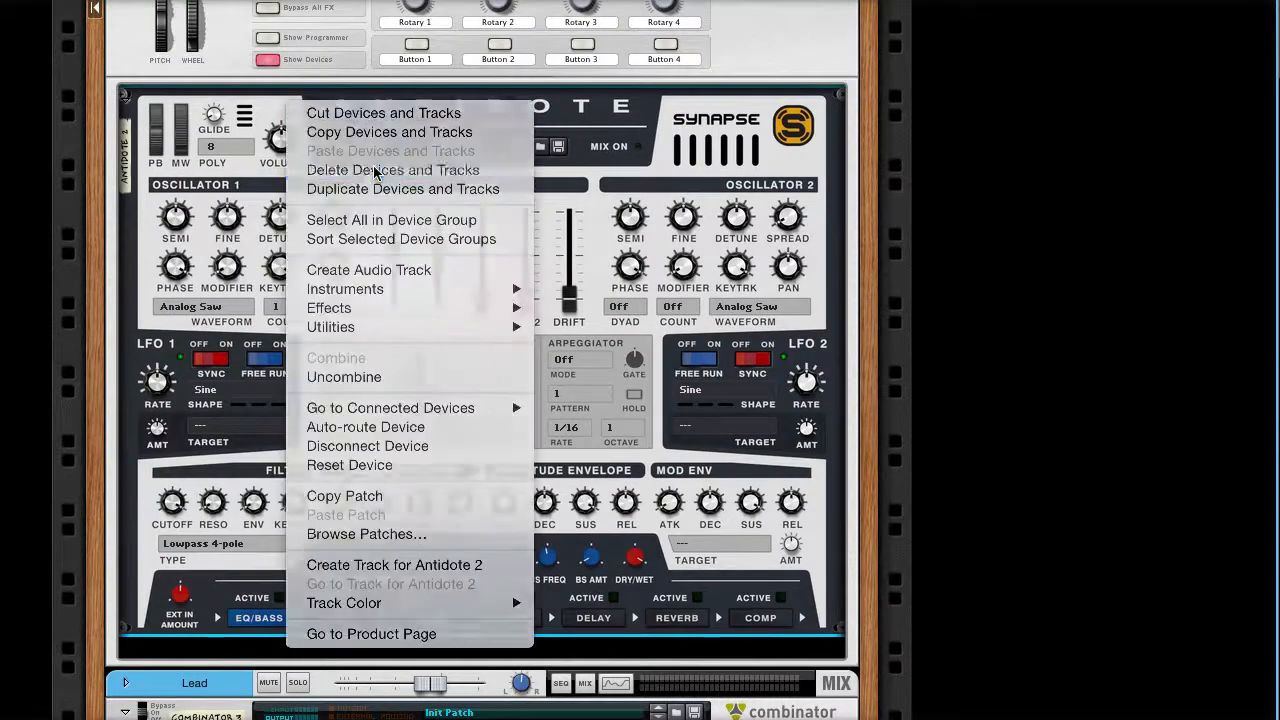
left_click(375, 173)
Step: Add a Mixer 14:2 inside the Support channel's Combinator
right_click(335, 342)
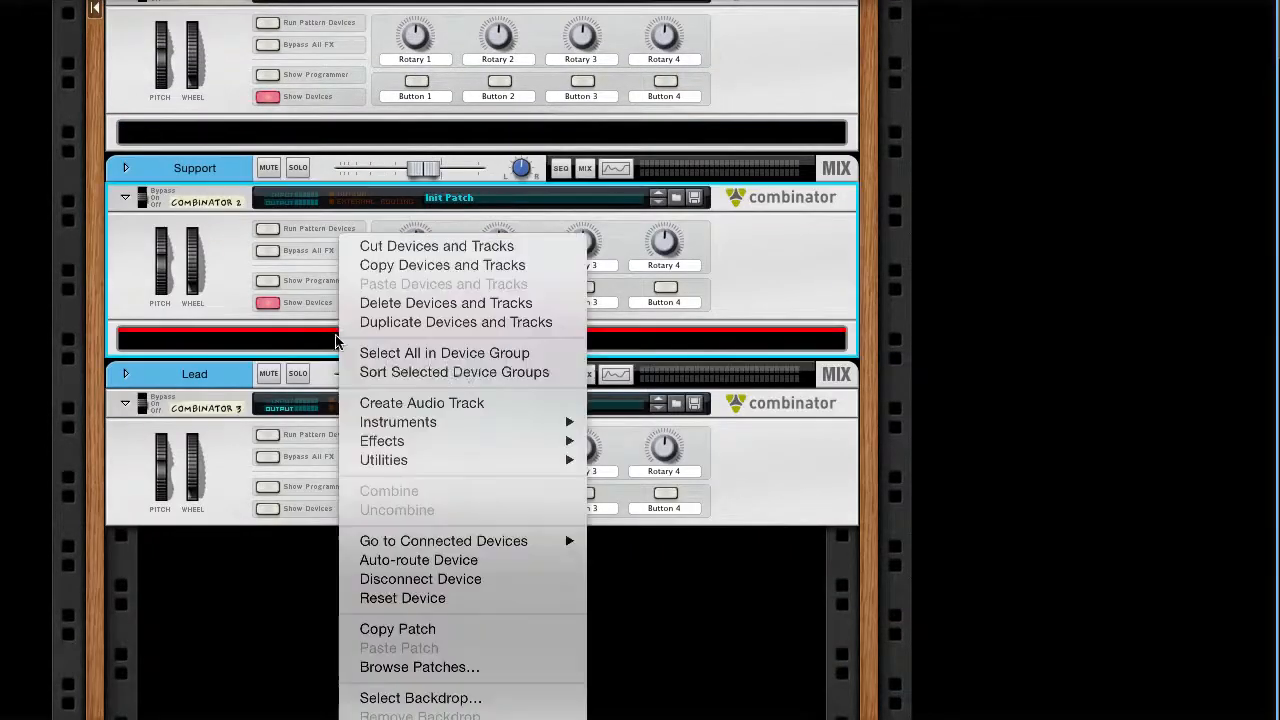
mouse_move(465, 463)
mouse_move(768, 600)
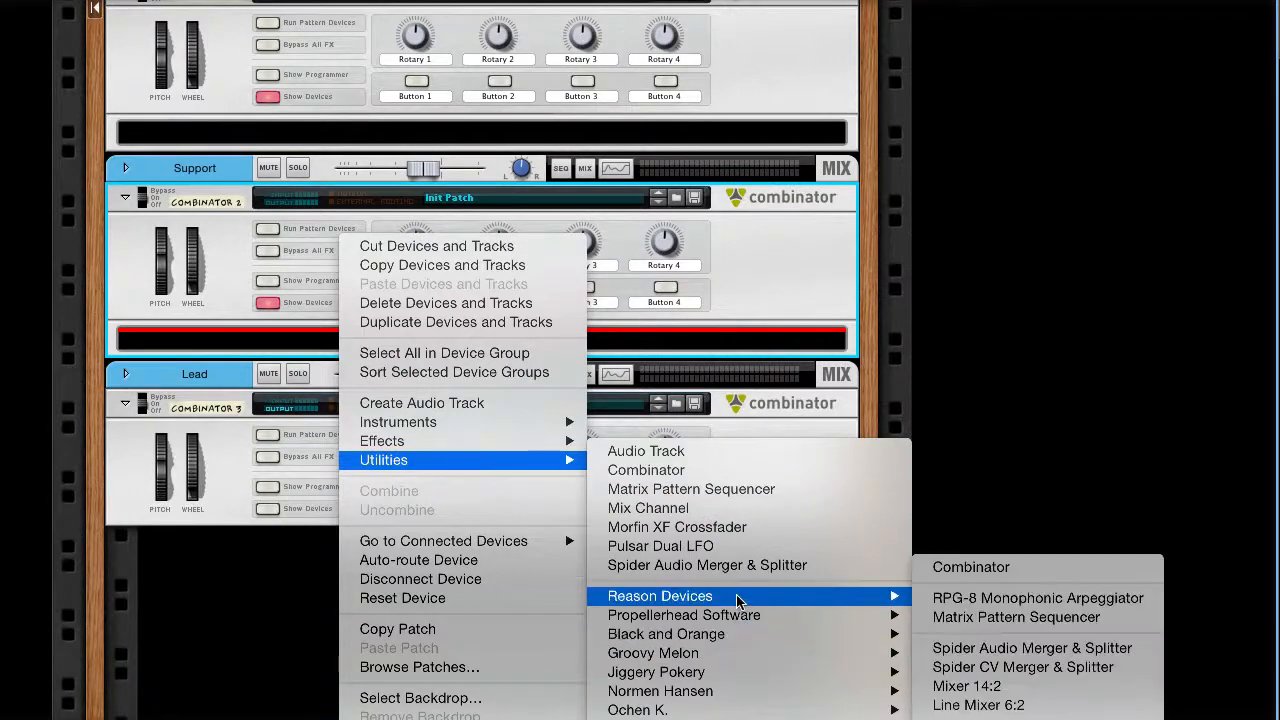
left_click(1005, 686)
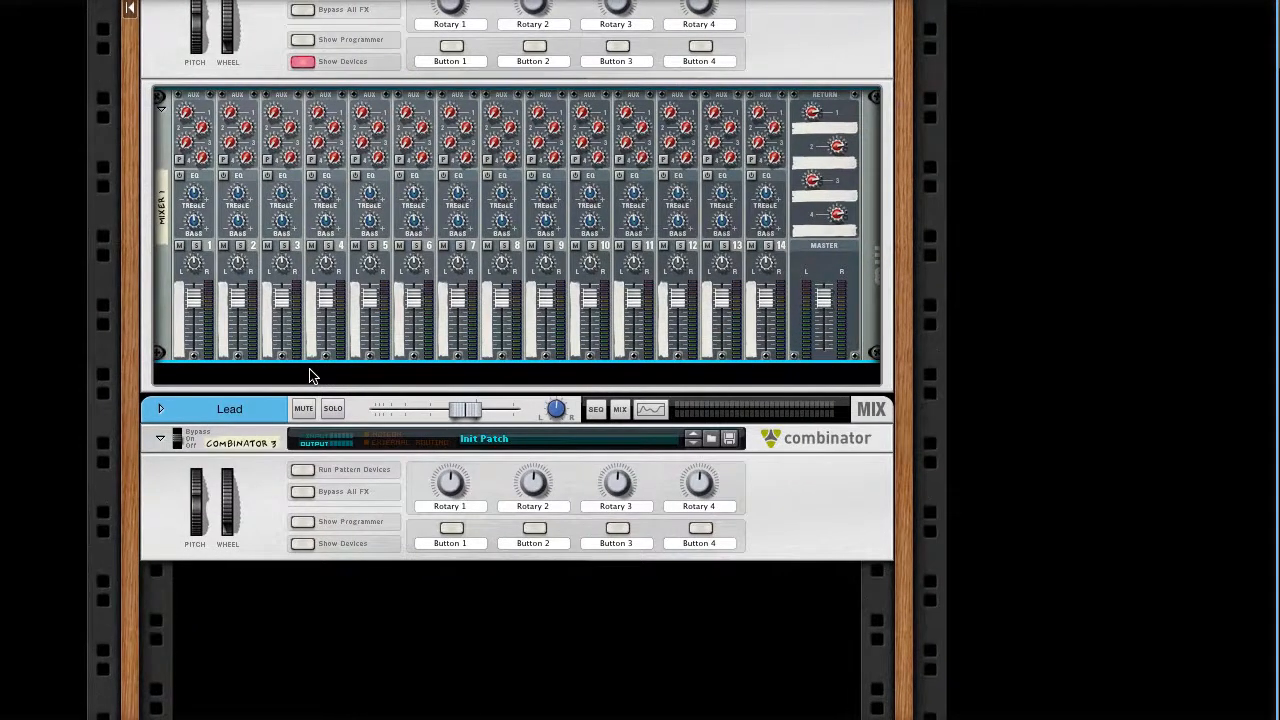
Step: Add two Synapse Antidote synthesizers below the mixer in the Support Combinator
right_click(276, 370)
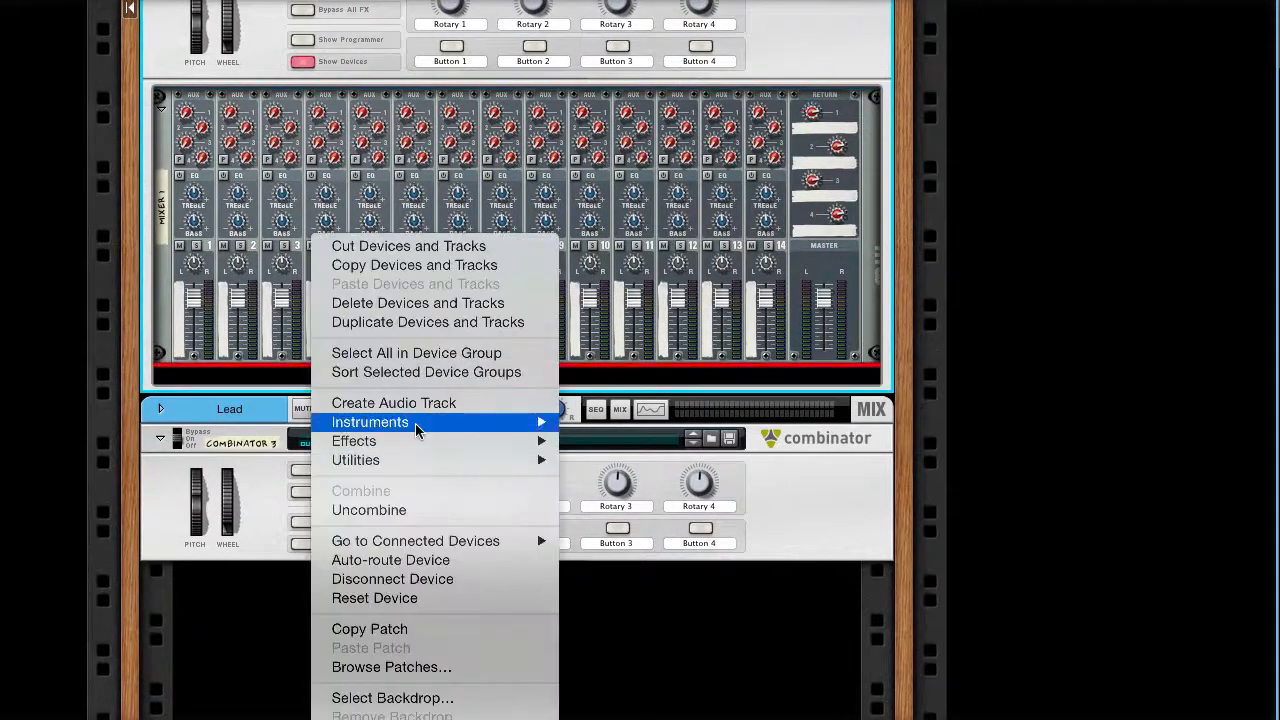
mouse_move(415, 430)
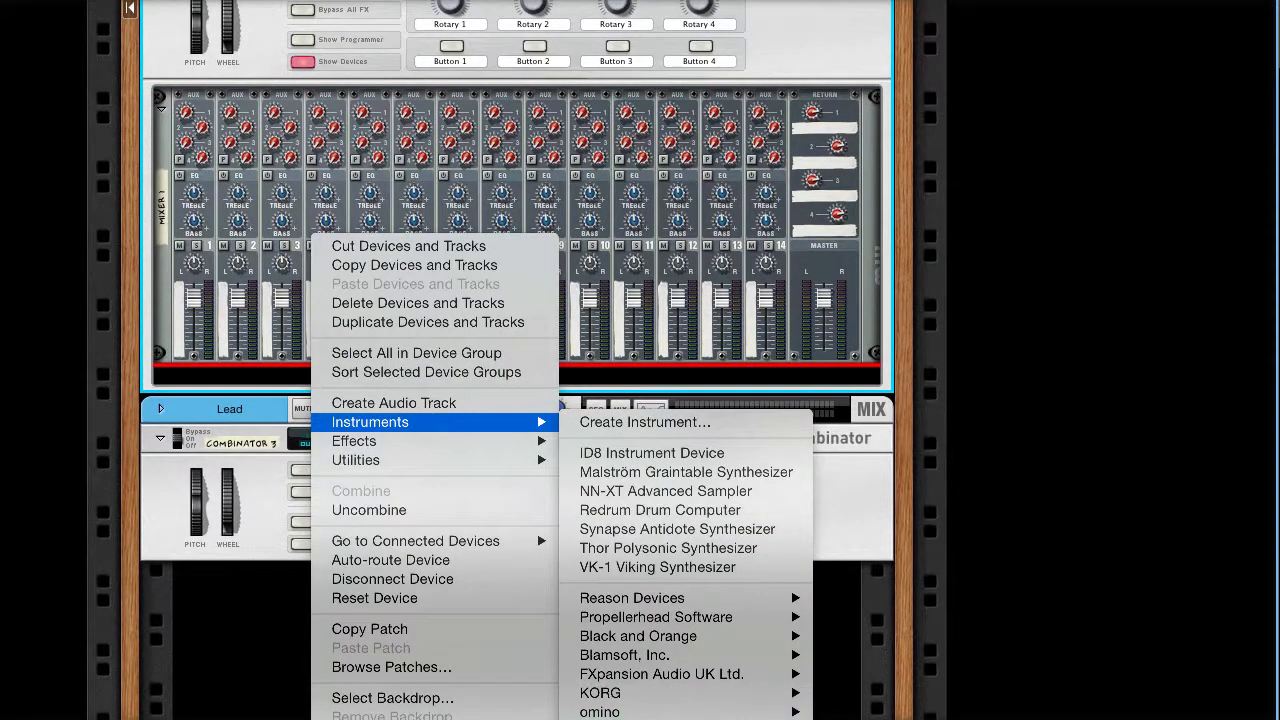
left_click(677, 529)
scroll(452, 412, "down", 3)
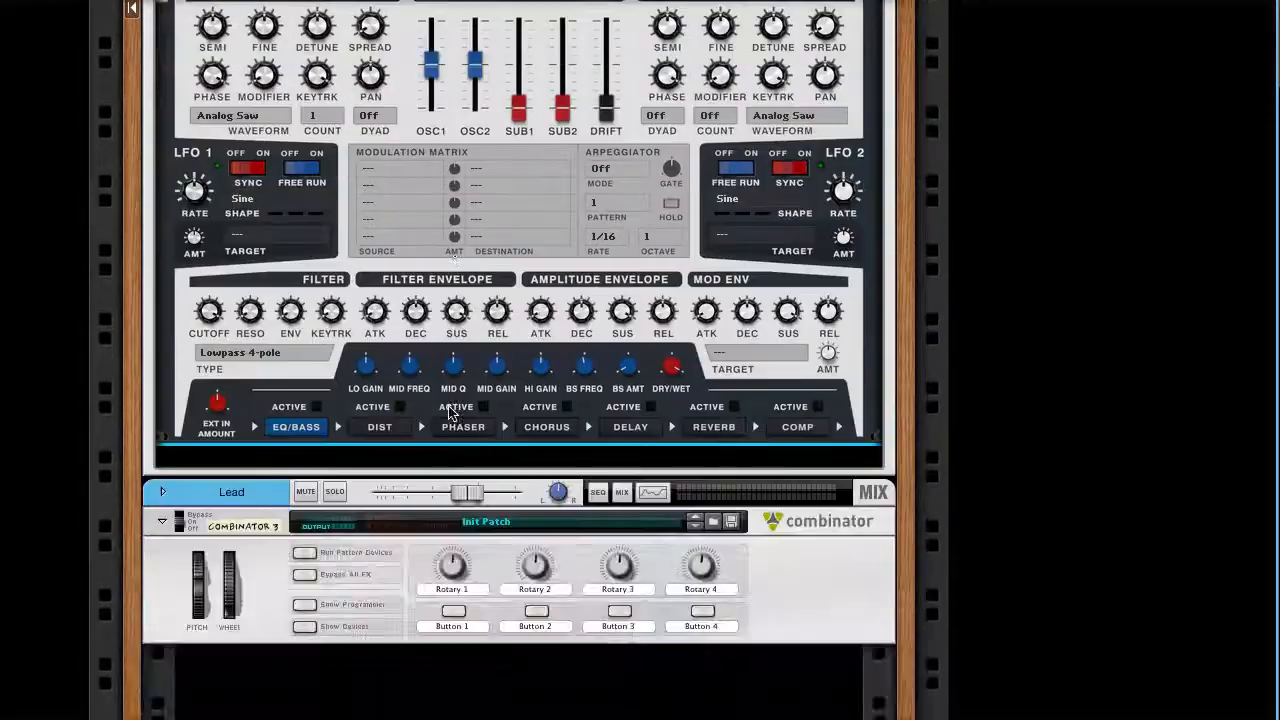
right_click(455, 412)
mouse_move(543, 423)
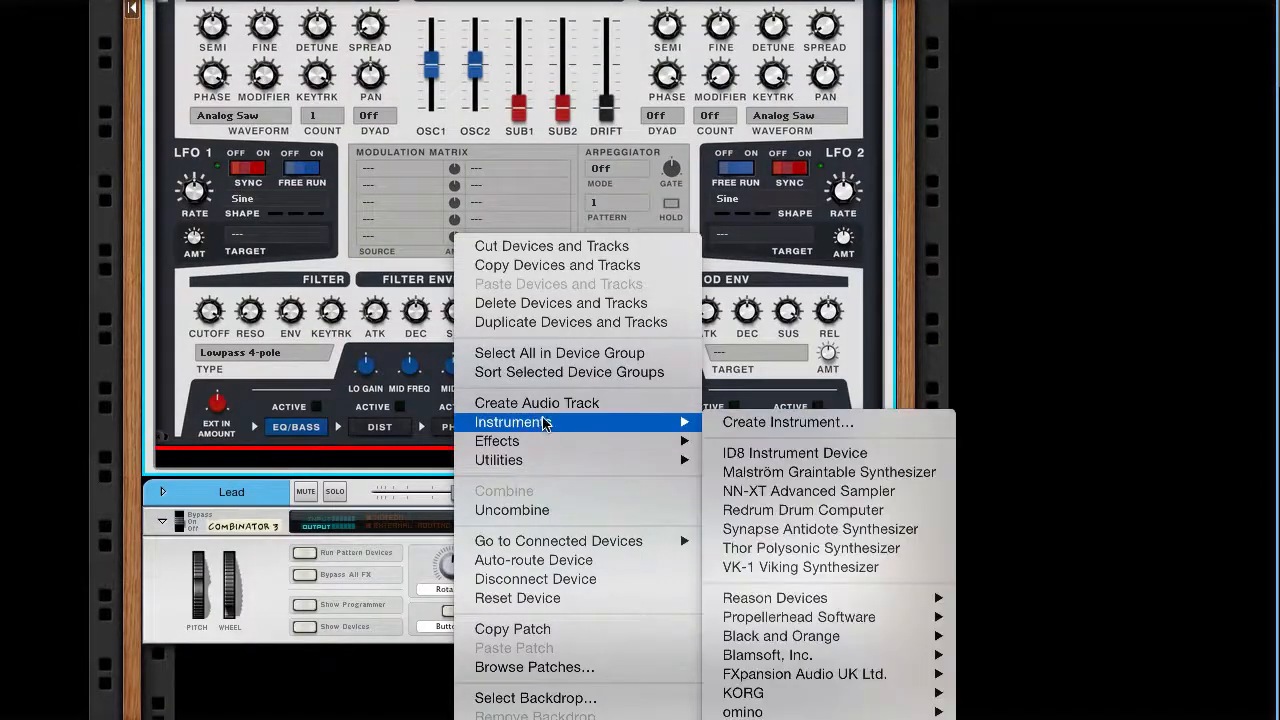
left_click(790, 530)
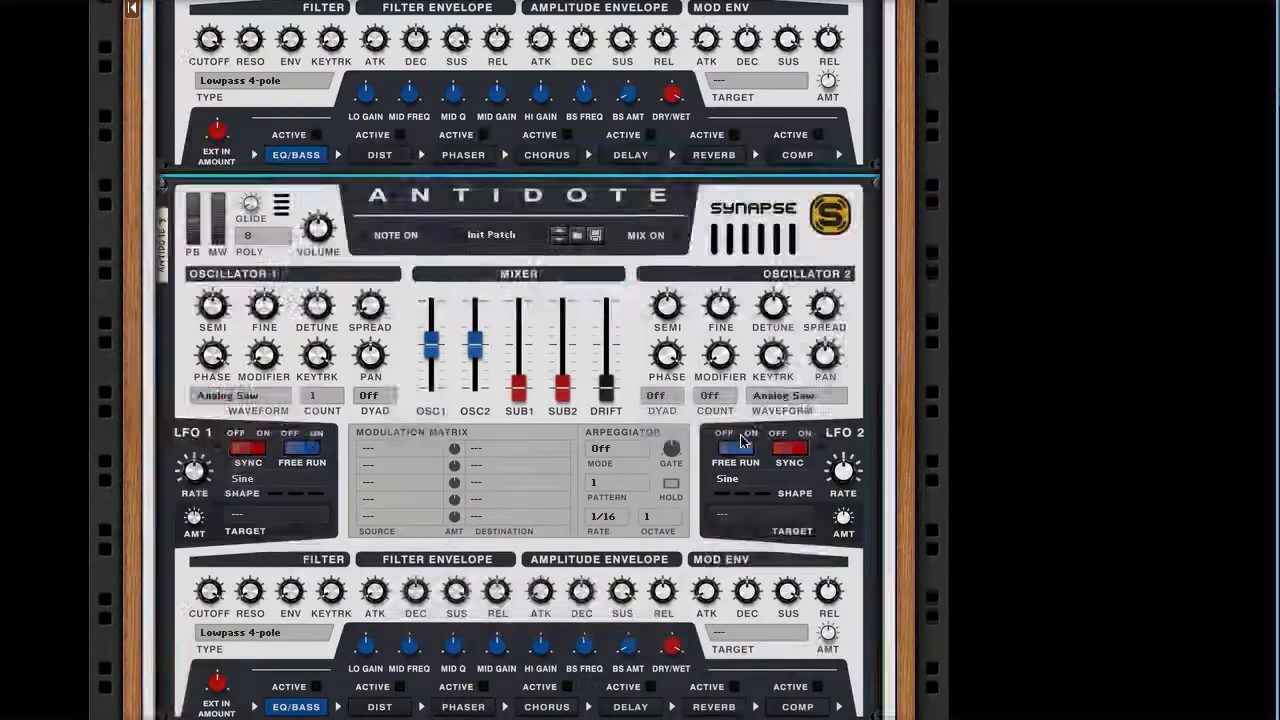
Step: Cable the first Antidote's stereo output to mixer channel 1 and the second Antidote's output to channel 2
scroll(741, 441, "up", 5)
key("Tab")
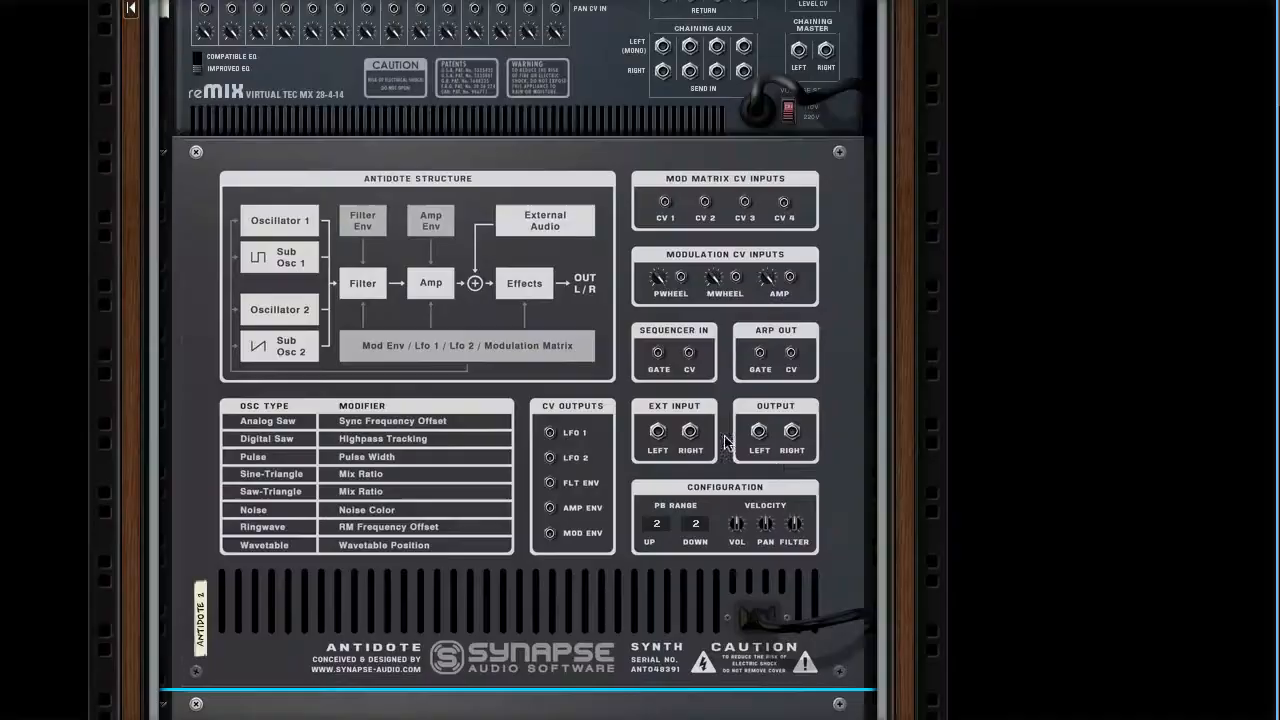
left_click_drag(758, 430, 203, 190)
scroll(768, 503, "down", 6)
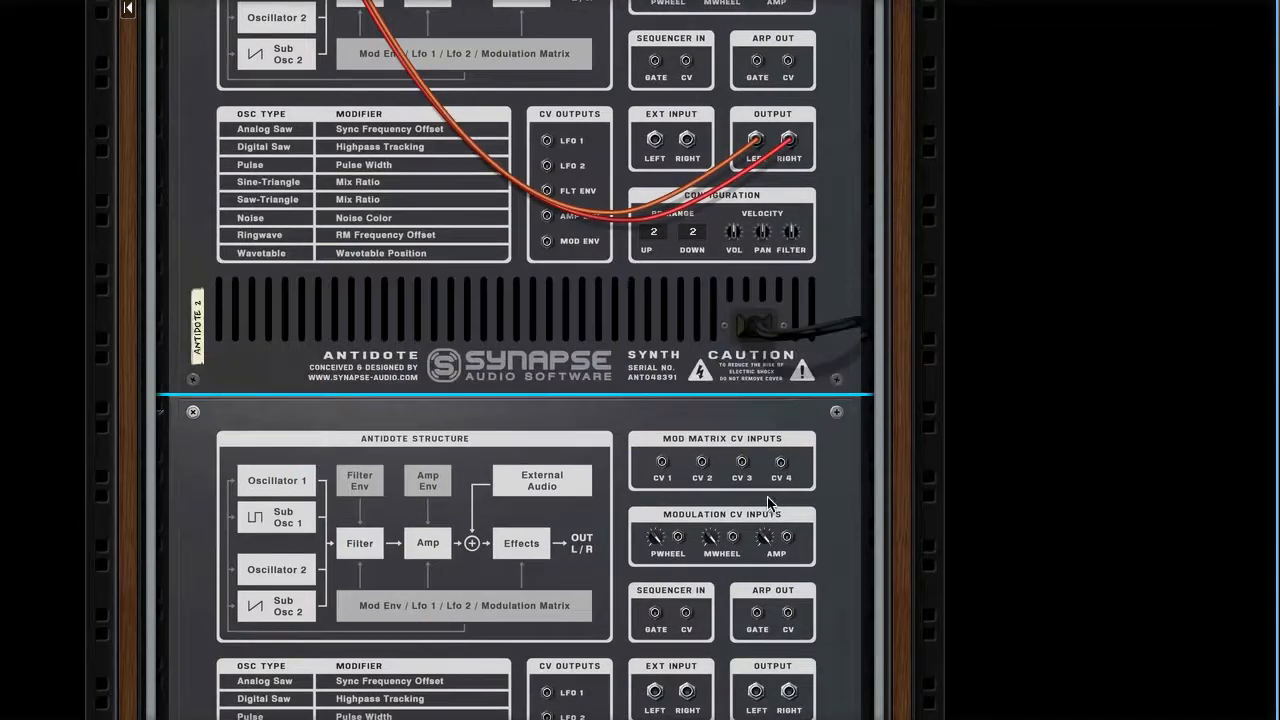
scroll(768, 503, "down", 3)
left_click_drag(756, 517, 199, 63)
scroll(371, 443, "up", 6)
scroll(371, 438, "up", 1)
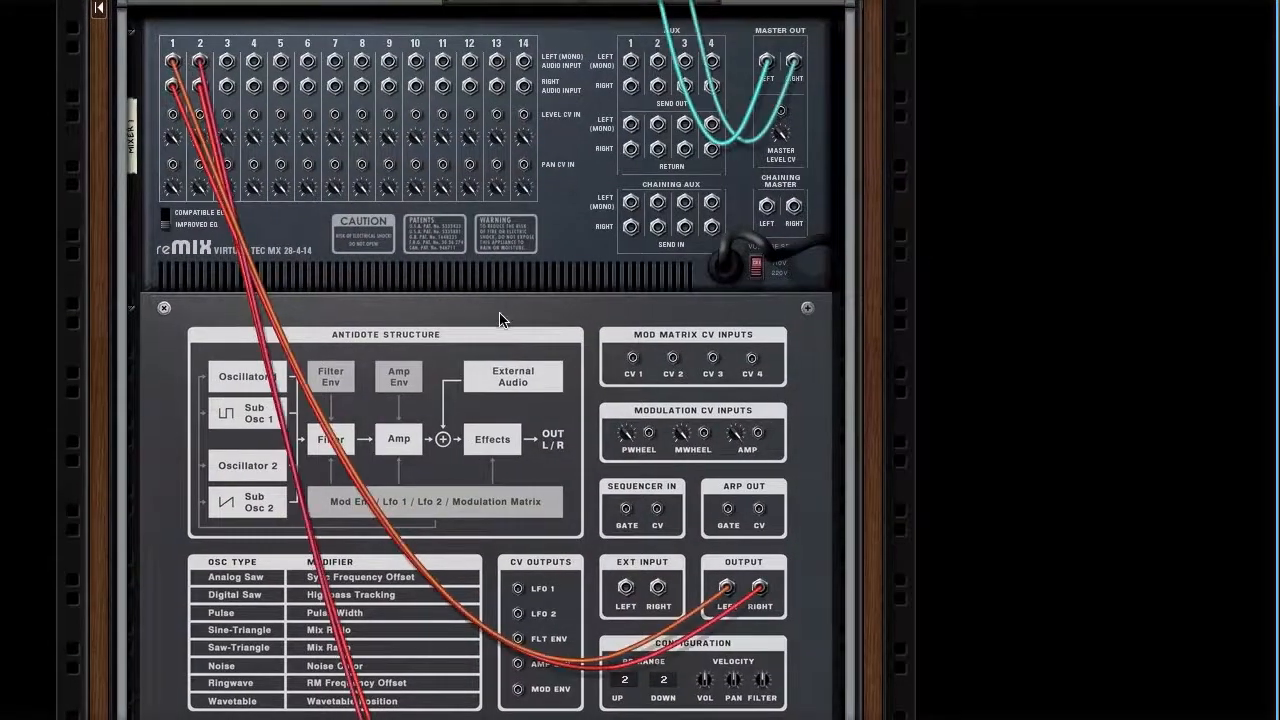
key("Tab")
Step: Set both oscillators of the first Support Antidote to a Digital Saw waveform with a count of 8
scroll(518, 328, "down", 3)
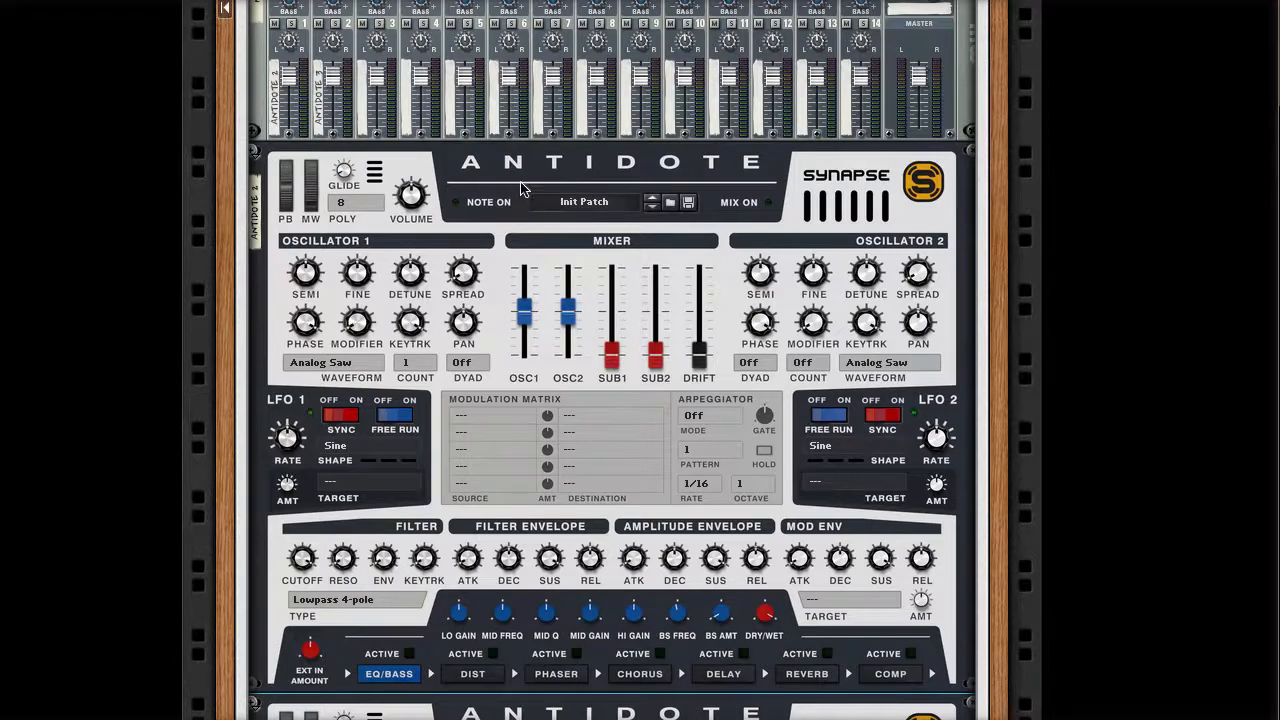
left_click(456, 356)
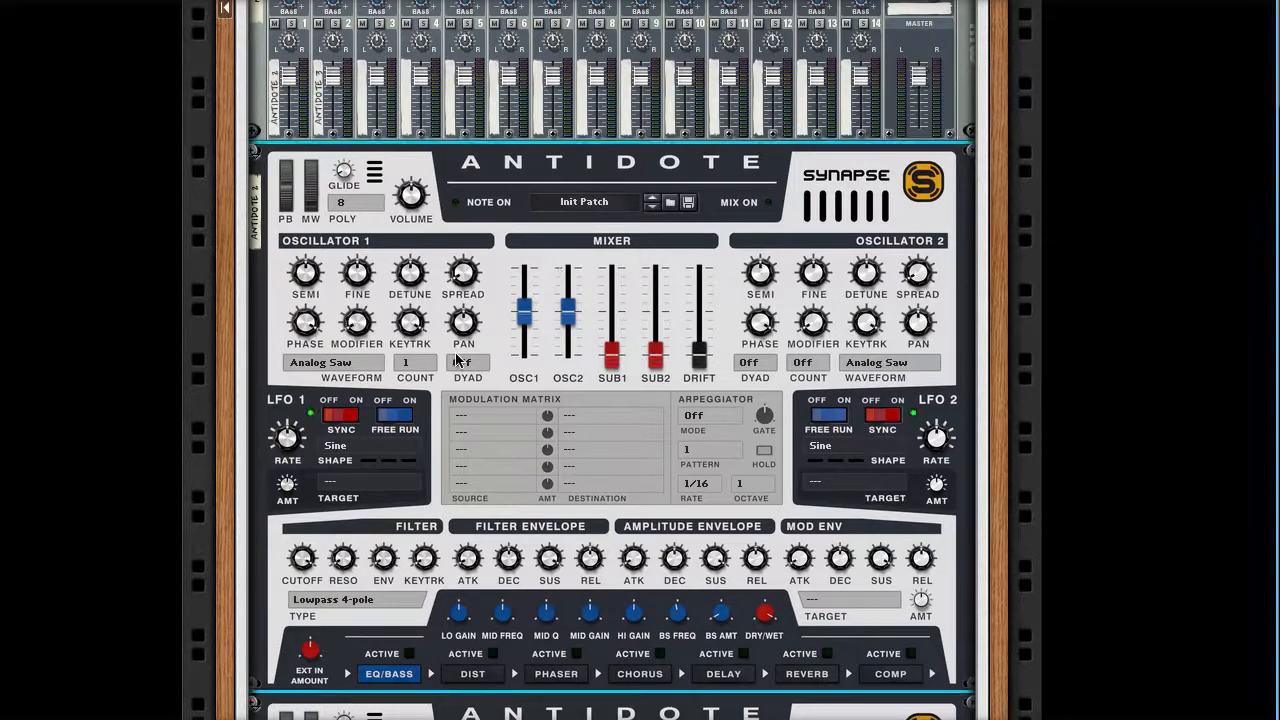
left_click(347, 362)
left_click(385, 376)
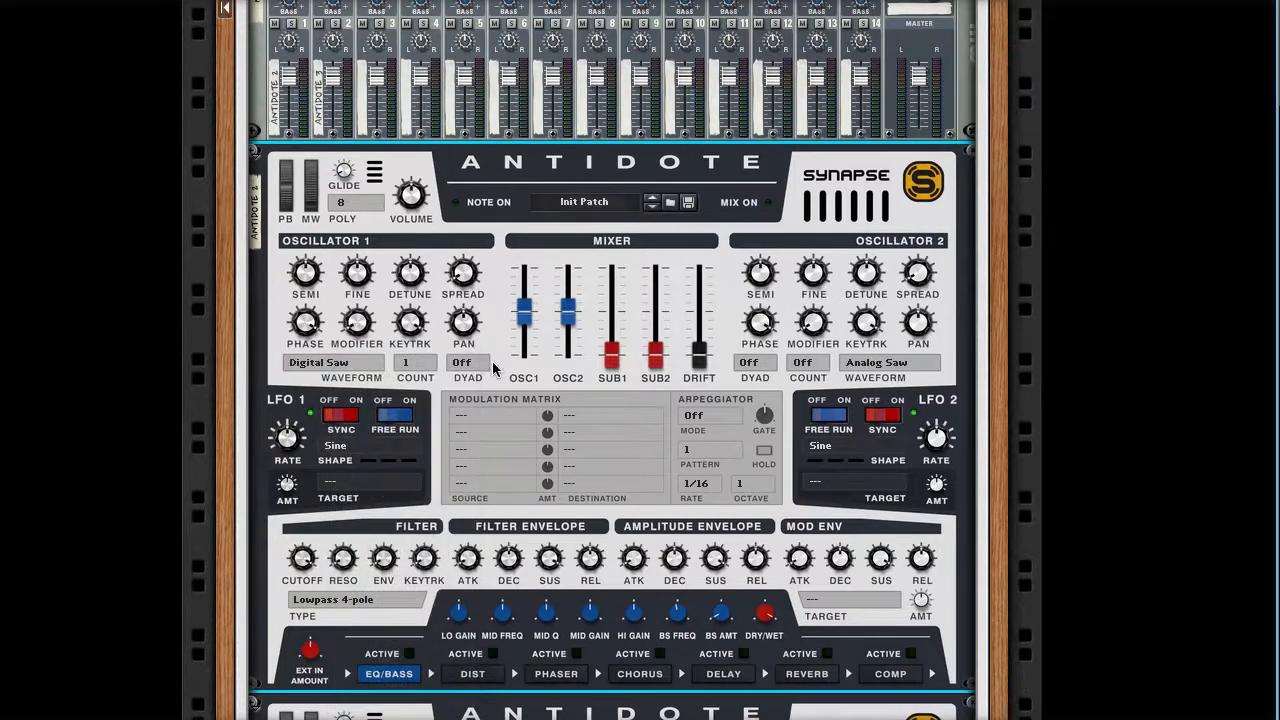
left_click(900, 362)
left_click(913, 382)
left_click(810, 362)
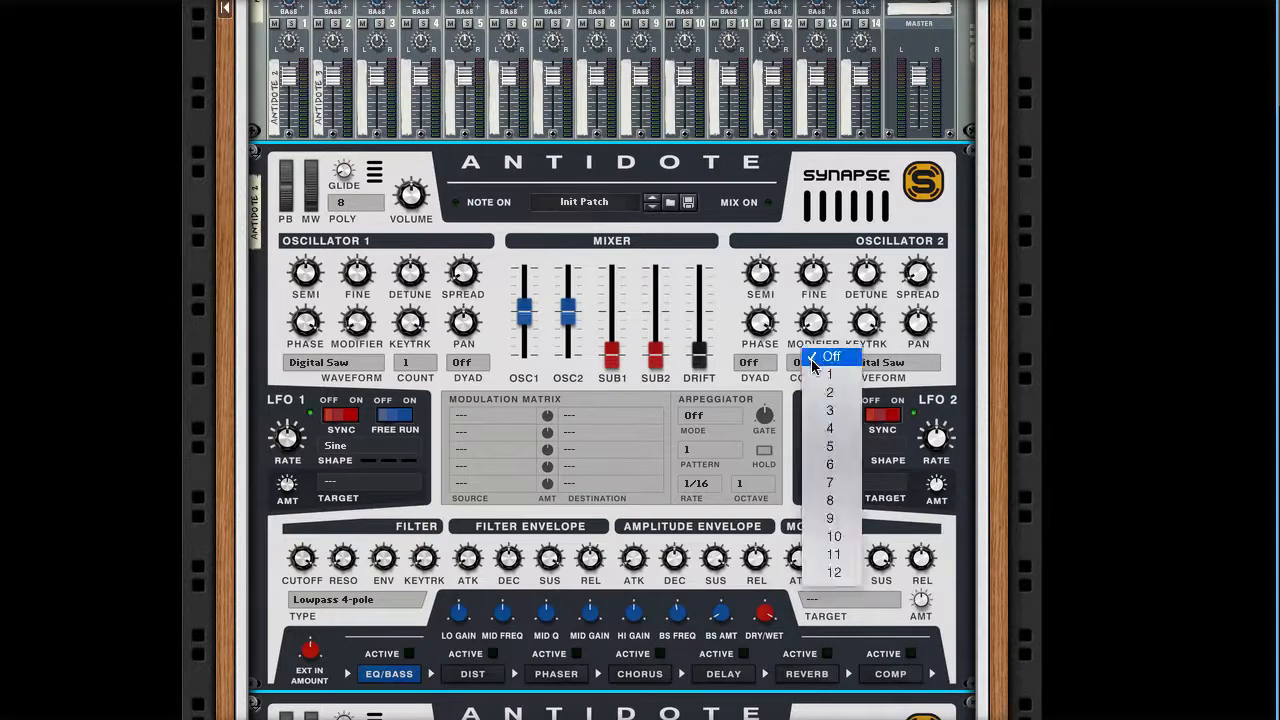
left_click(829, 500)
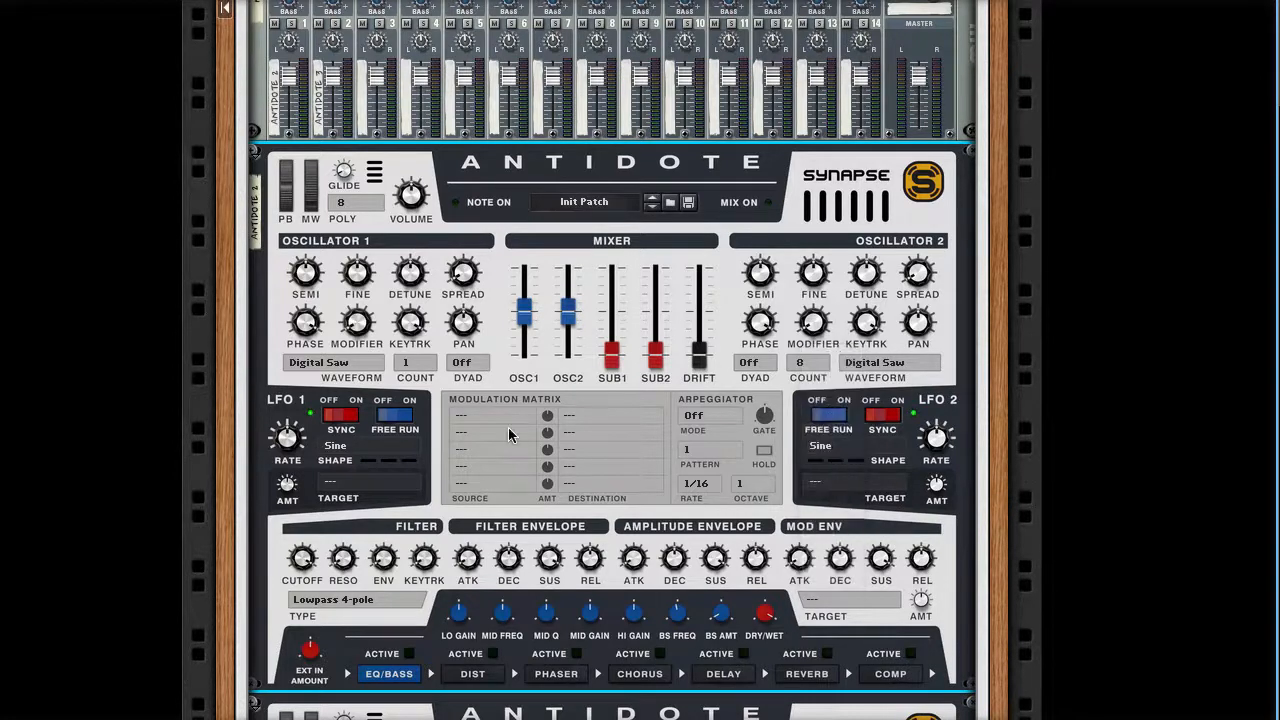
left_click(405, 362)
left_click(421, 481)
Step: Raise the spread of both oscillators on the first Antidote and set the Osc 2 volume to 40%
left_click_drag(413, 275, 413, 280)
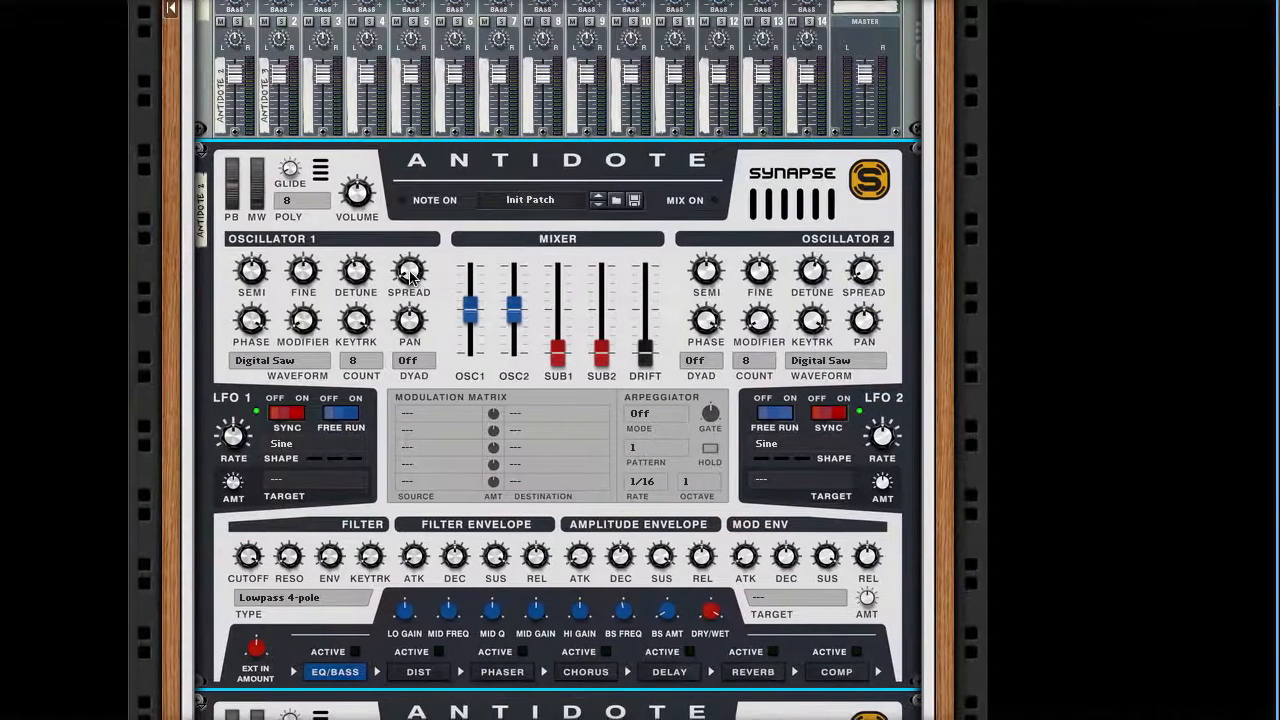
left_click_drag(406, 273, 398, 160)
left_click_drag(858, 277, 858, 188)
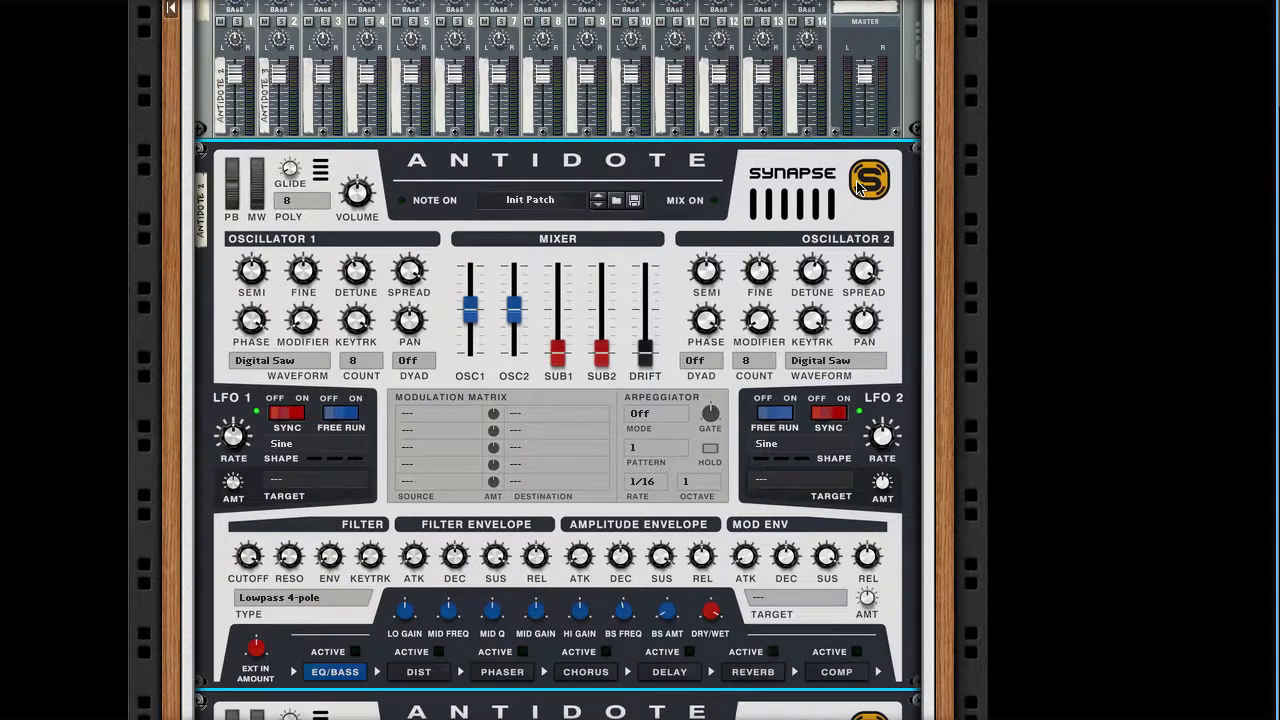
left_click_drag(513, 313, 512, 322)
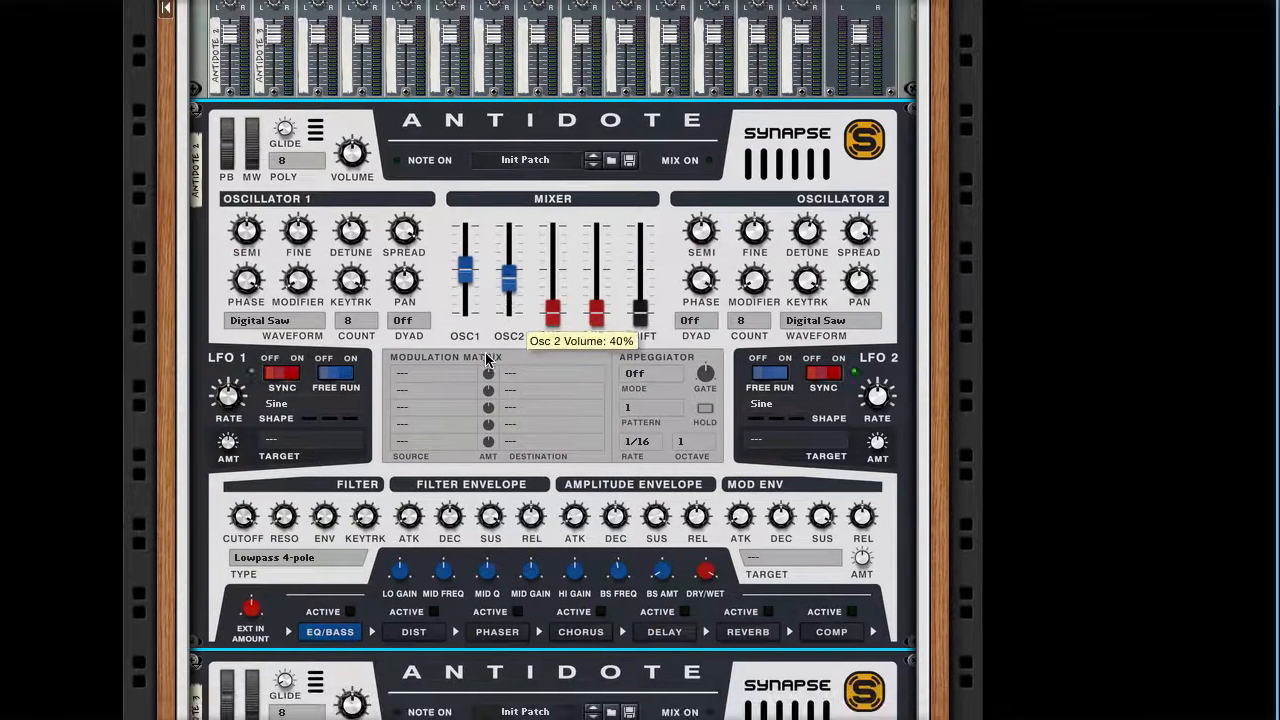
Step: Set the first Antidote's filter to Sallen-Key with slightly more resonance, and activate EQ/Bass with a raised high gain
left_click(287, 560)
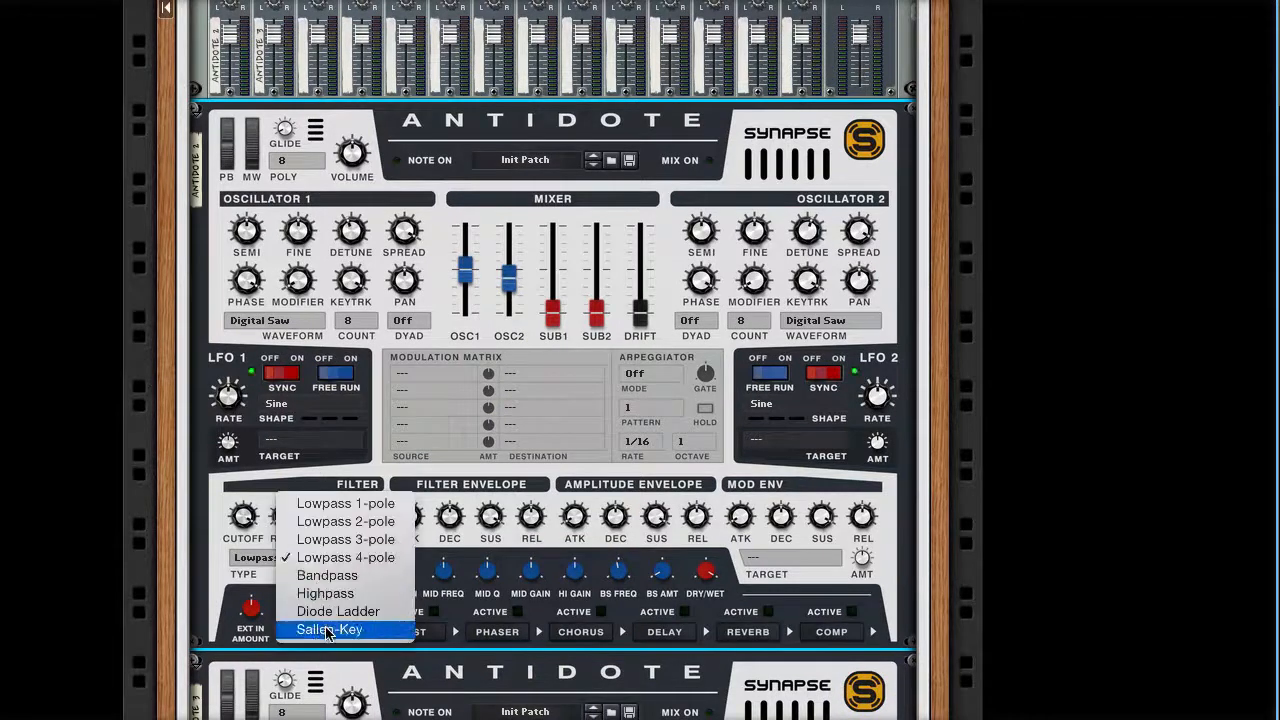
left_click(326, 627)
left_click_drag(287, 521, 287, 505)
left_click(349, 611)
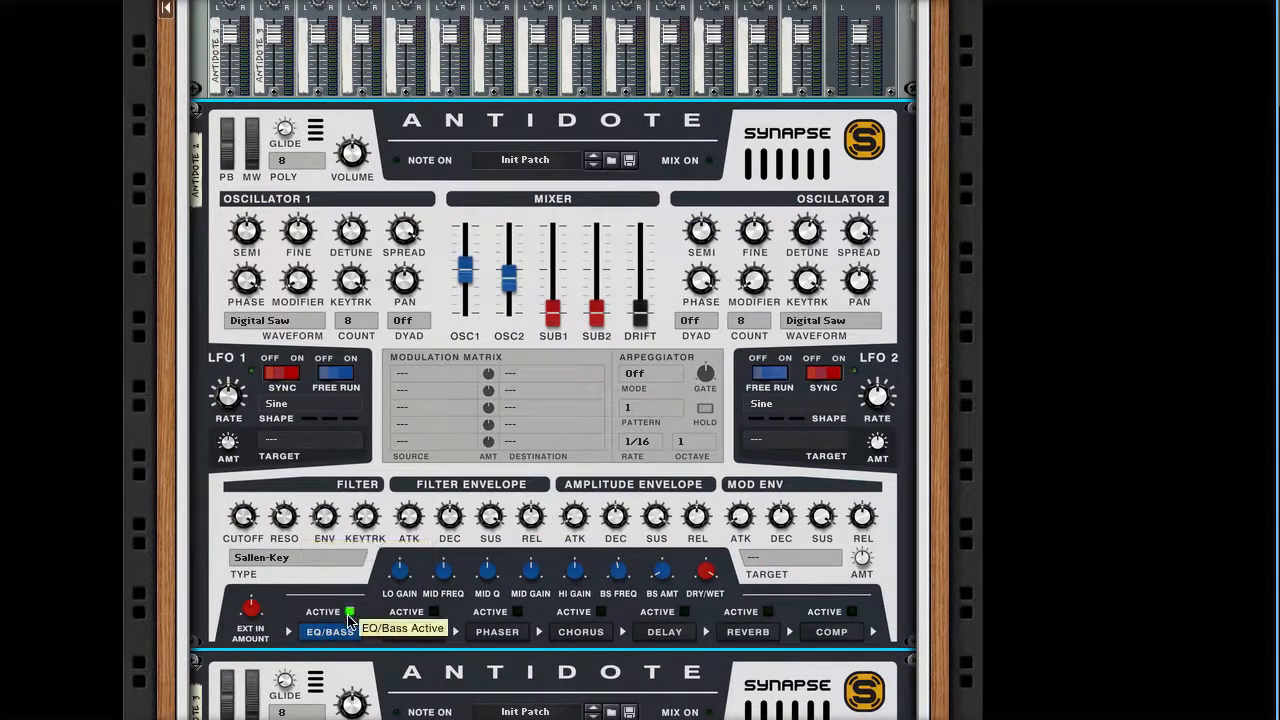
scroll(573, 569, "up", 5)
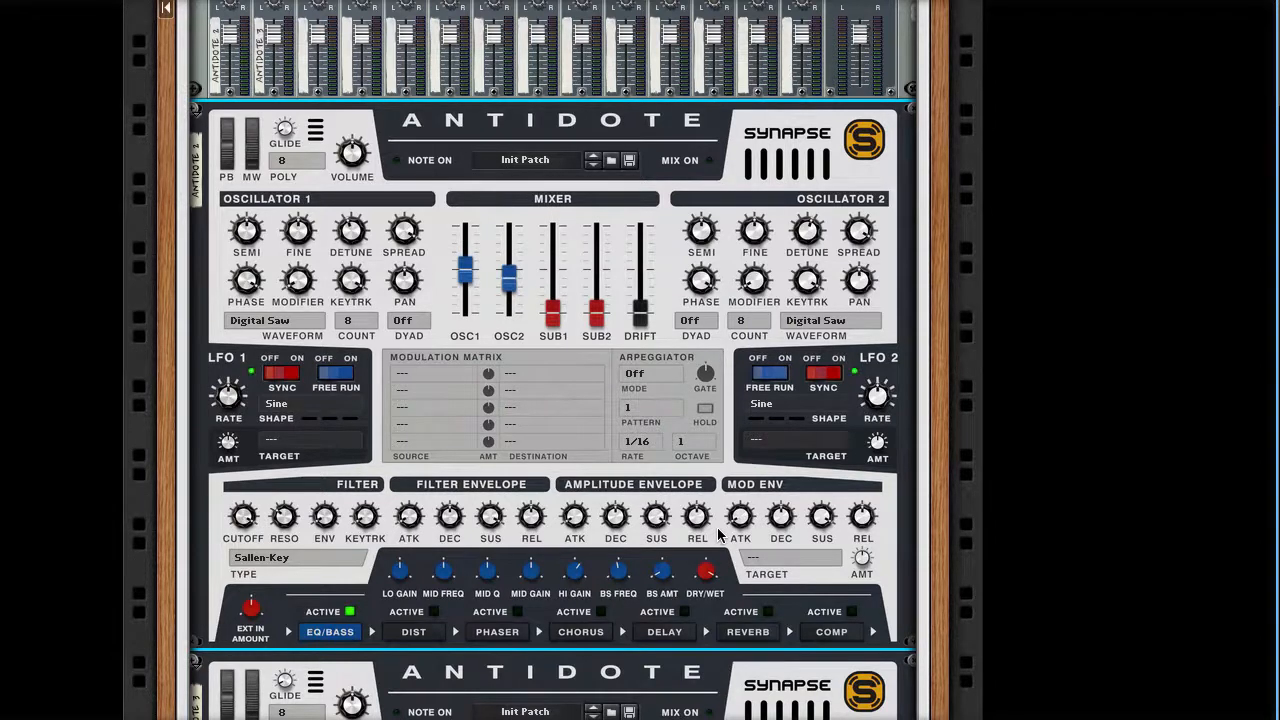
Step: On the second Support Antidote, set oscillator 2 to Noise with count 2 and 100% spread, and lower its mixer level to near minimum
scroll(718, 536, "down", 10)
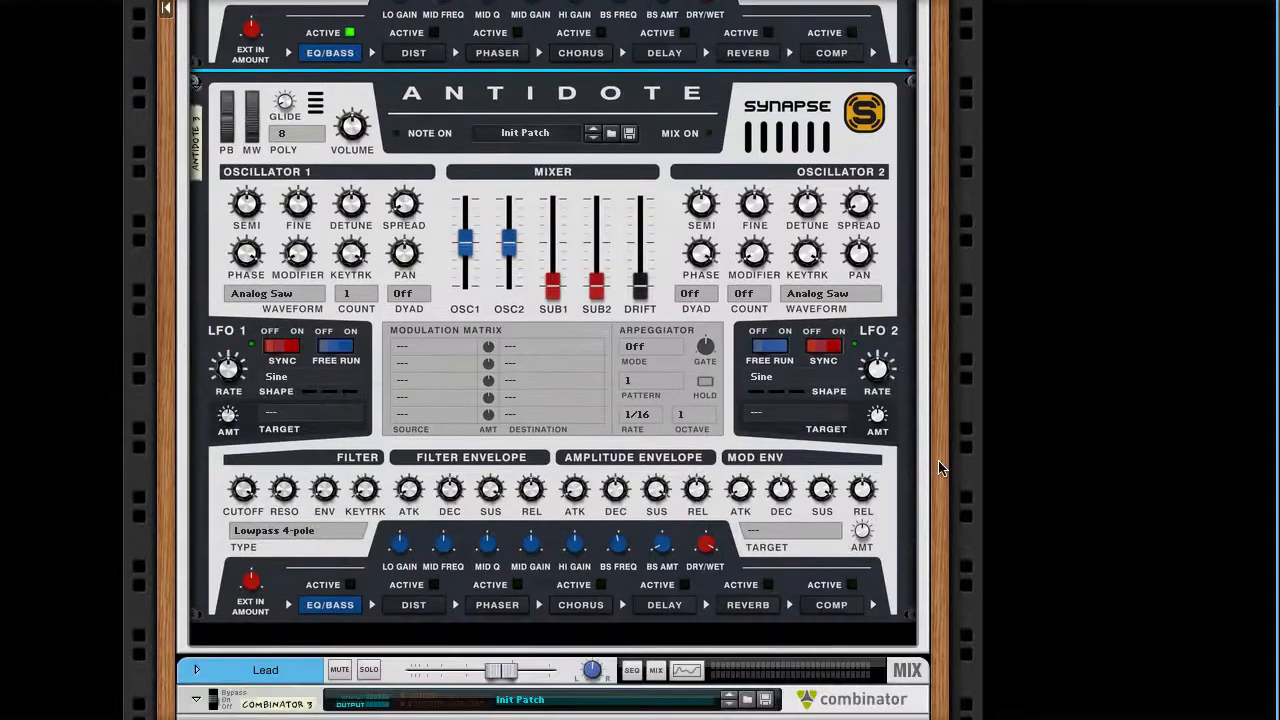
left_click(892, 462)
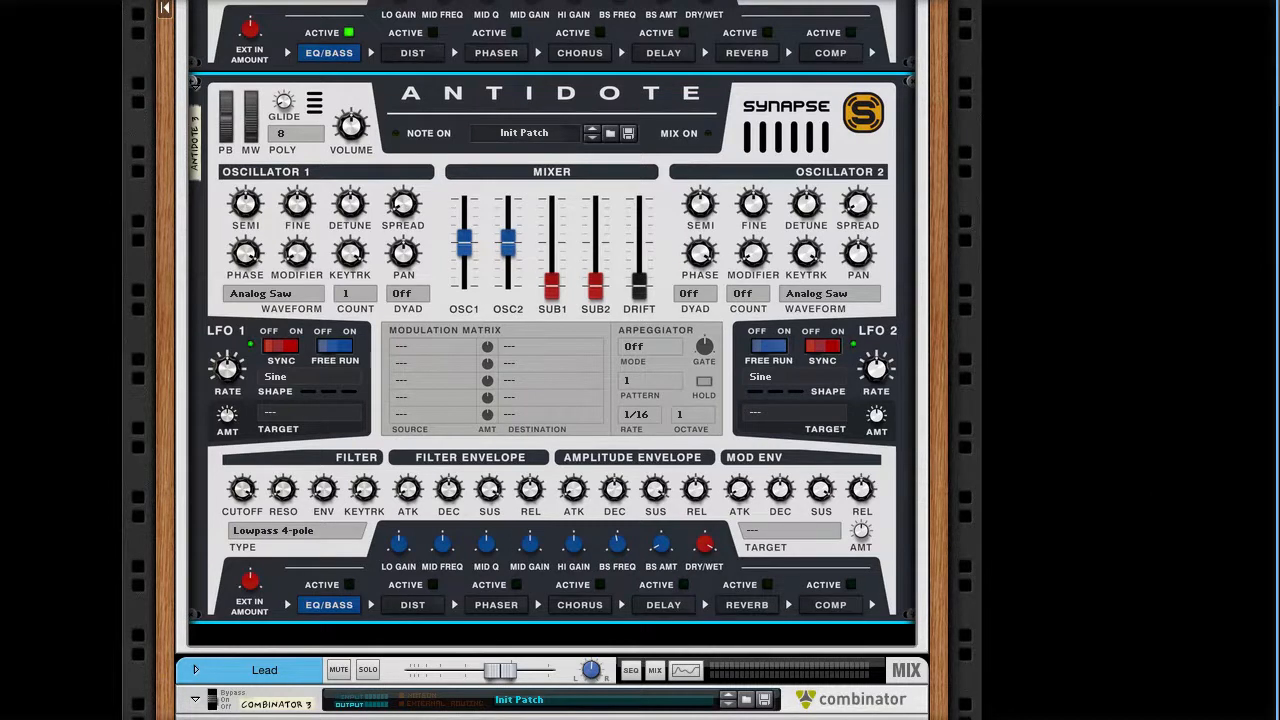
left_click(861, 140)
left_click(742, 292)
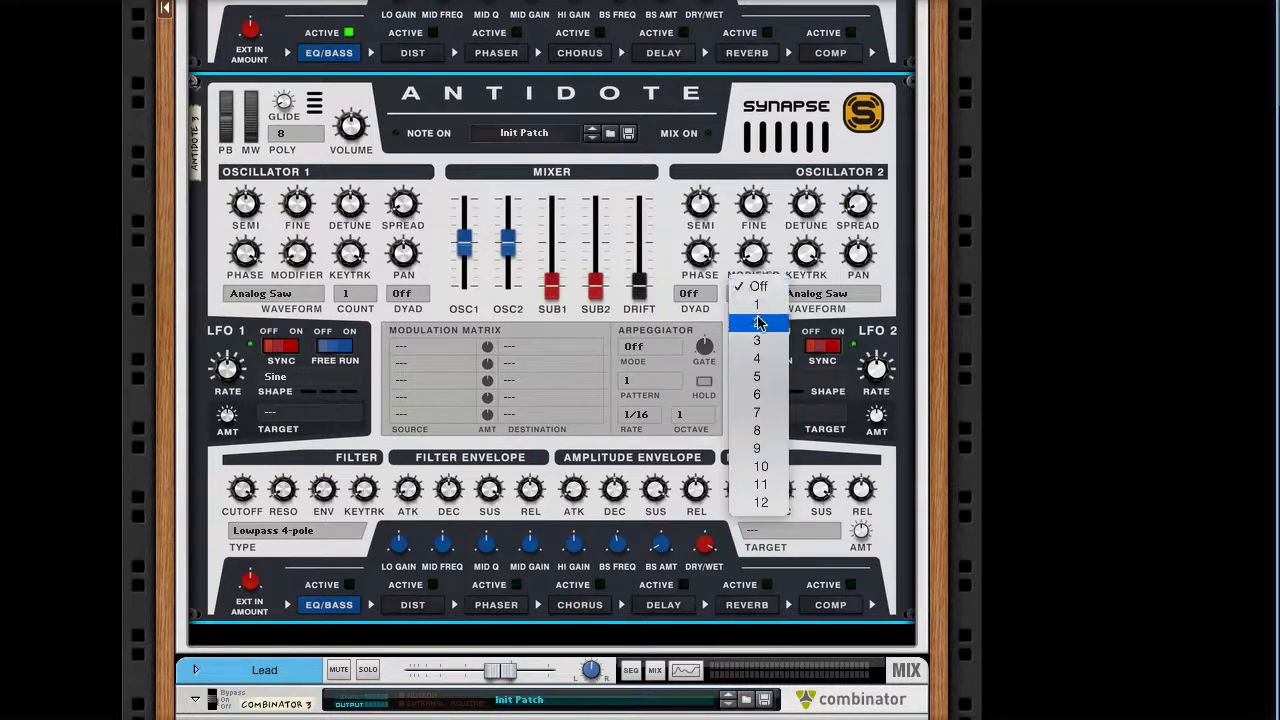
left_click(757, 322)
left_click(836, 300)
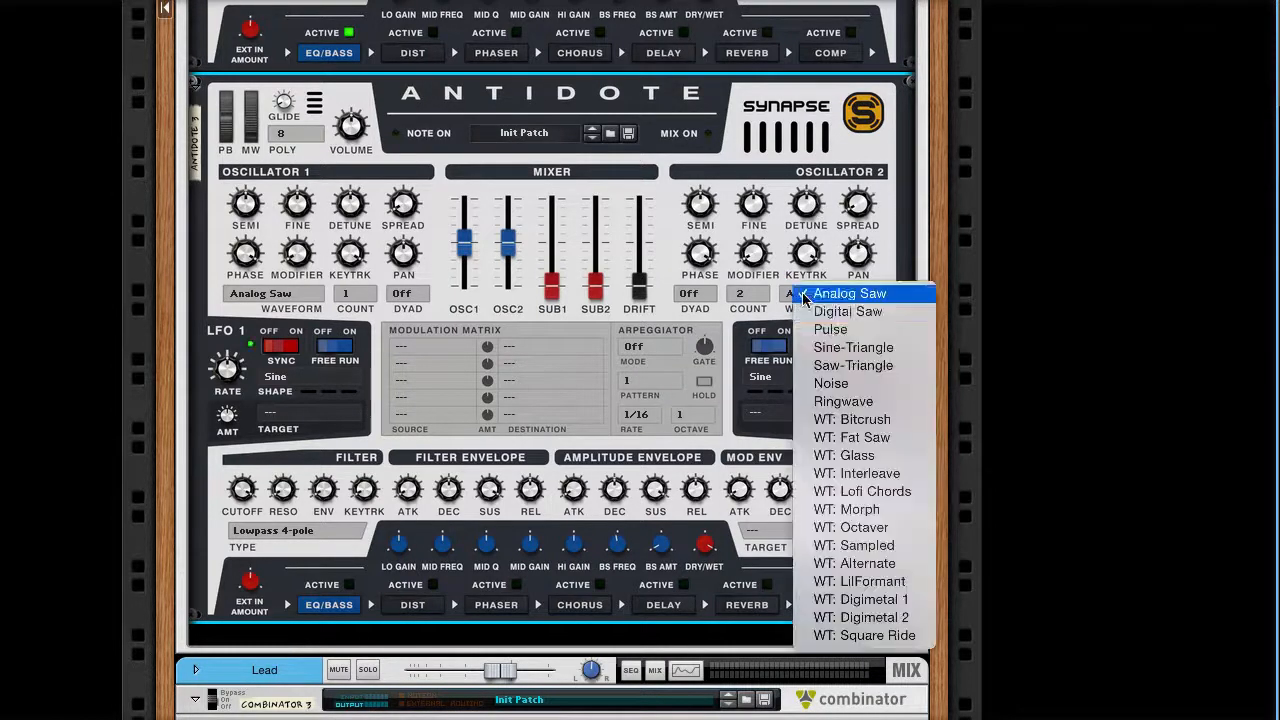
left_click(846, 381)
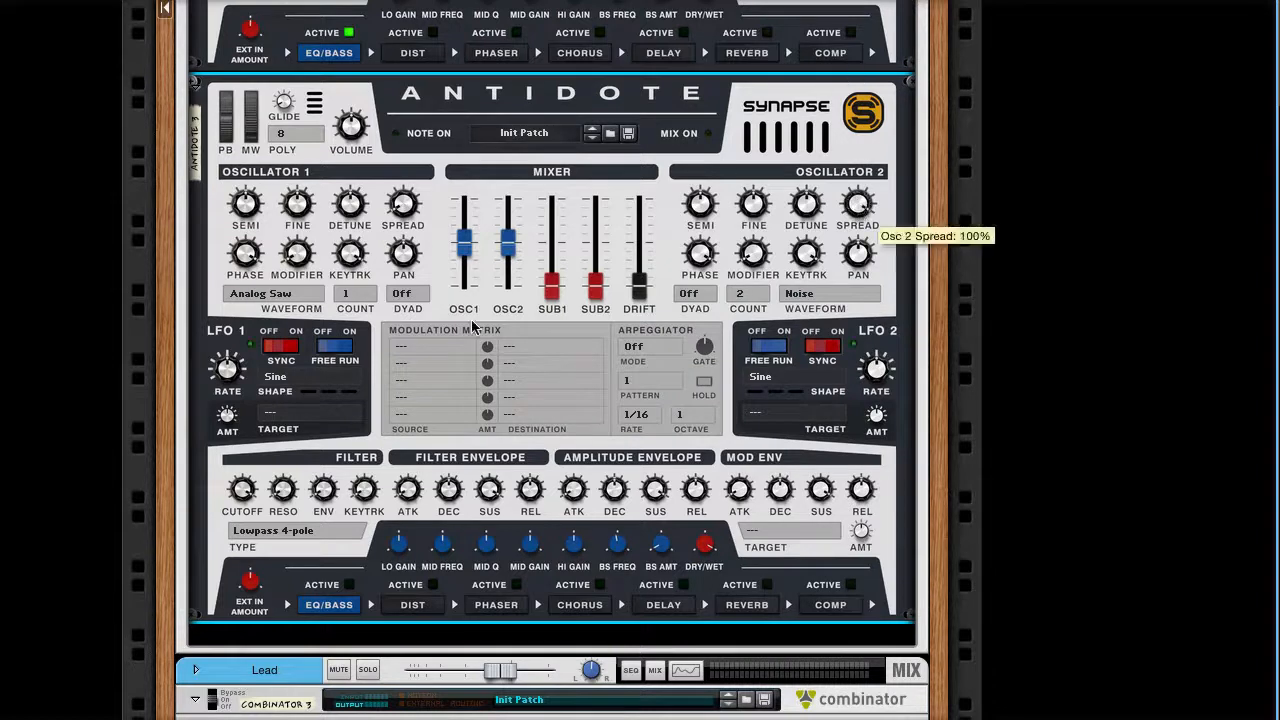
left_click_drag(508, 242, 505, 294)
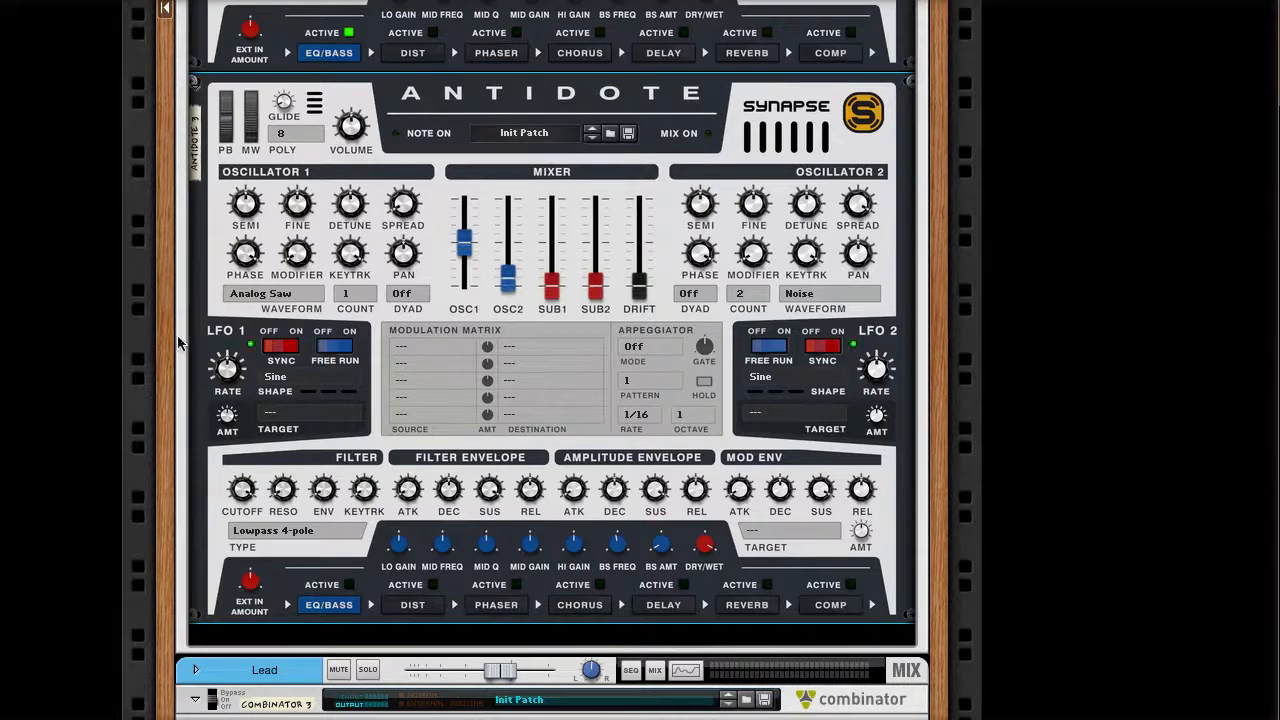
Step: Set oscillator 1 of the second Antidote to the WT: Glass waveform, lower its mixer level and adjust its modifier
left_click(266, 292)
left_click(266, 290)
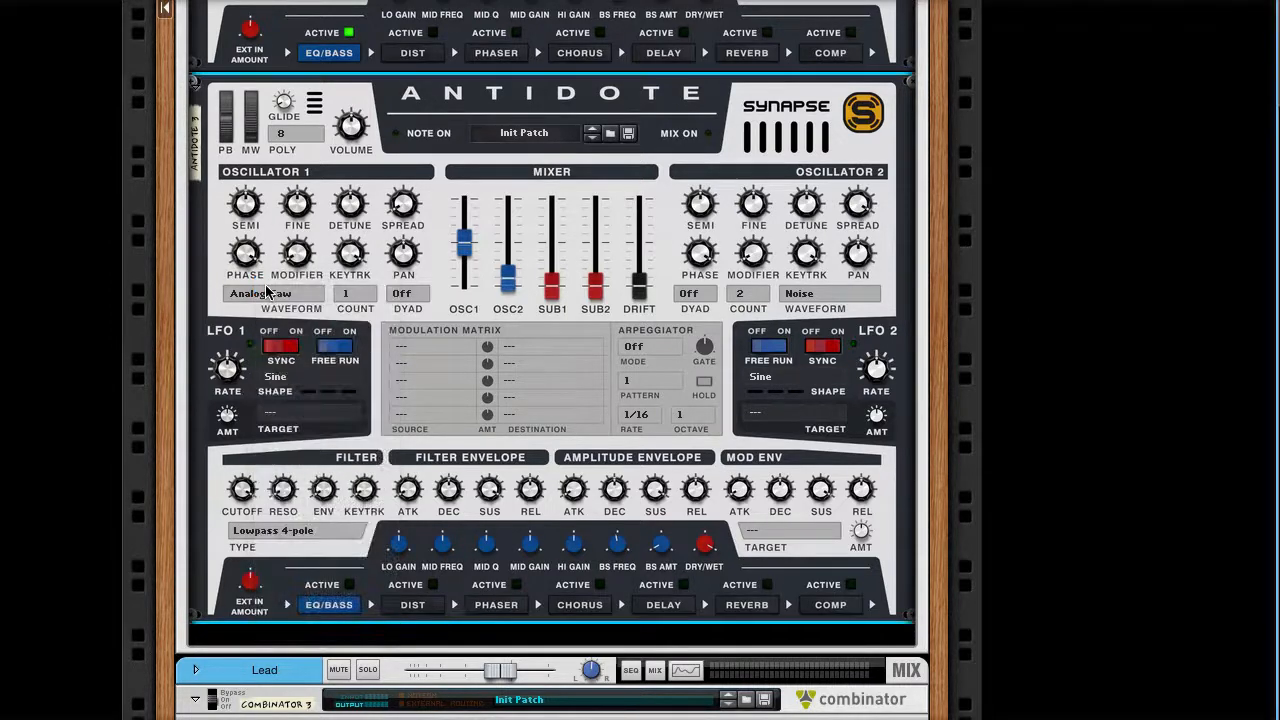
left_click(255, 293)
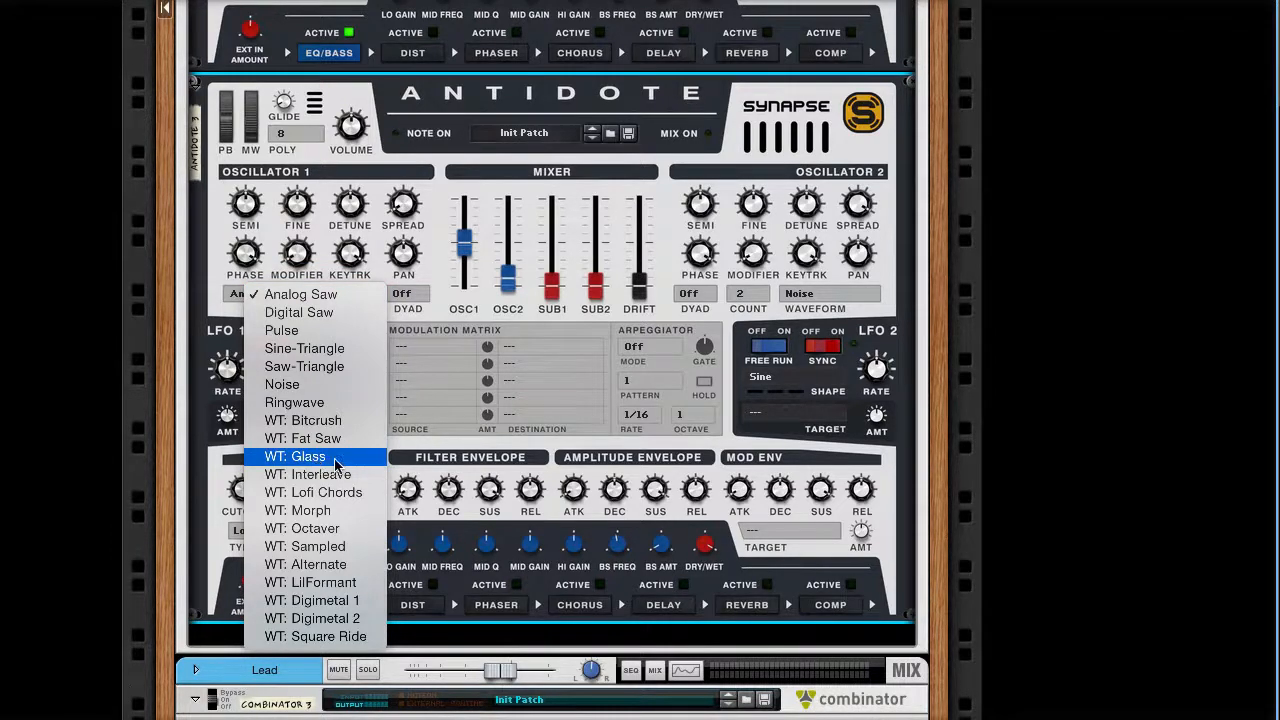
left_click(334, 457)
left_click_drag(463, 254, 463, 281)
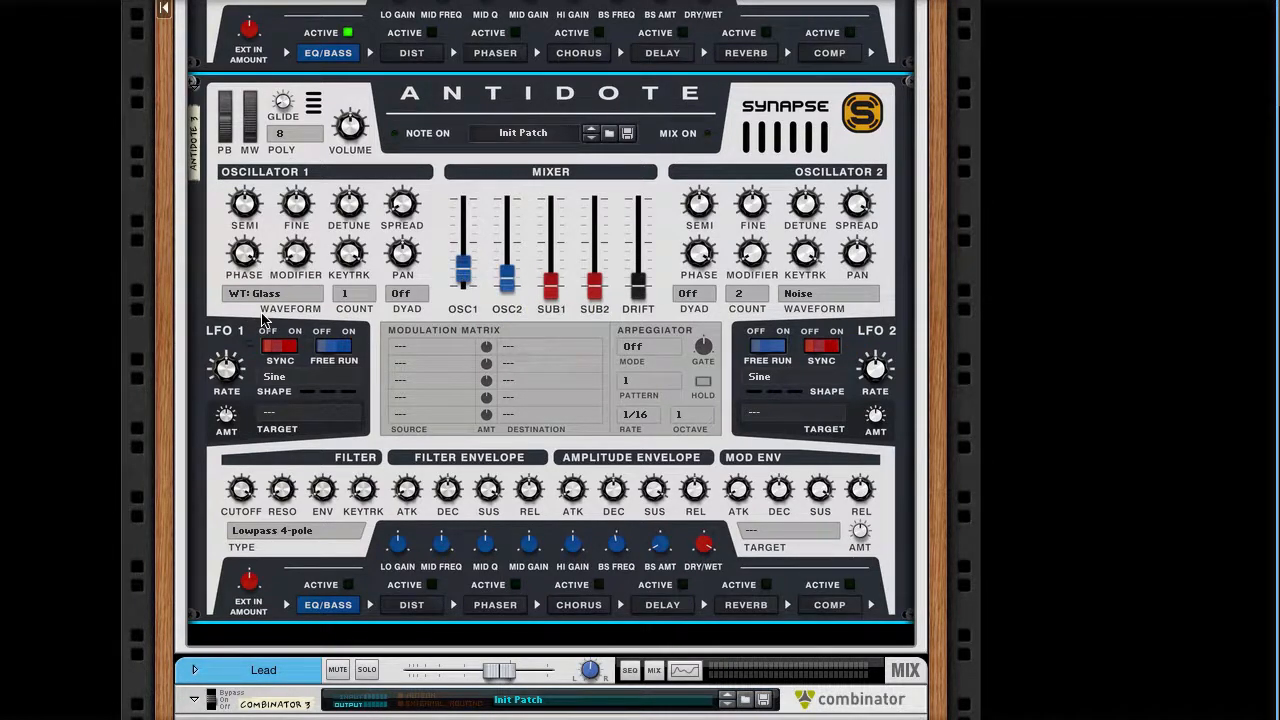
left_click_drag(300, 258, 301, 247)
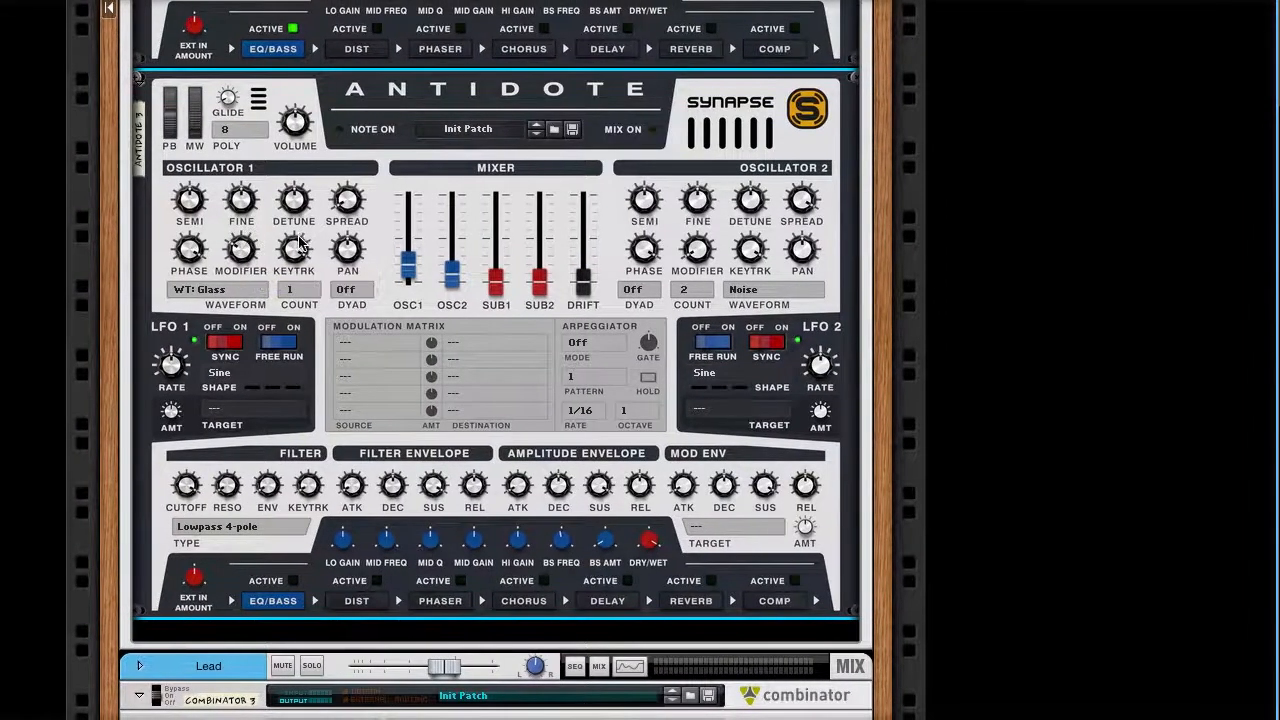
mouse_move(300, 242)
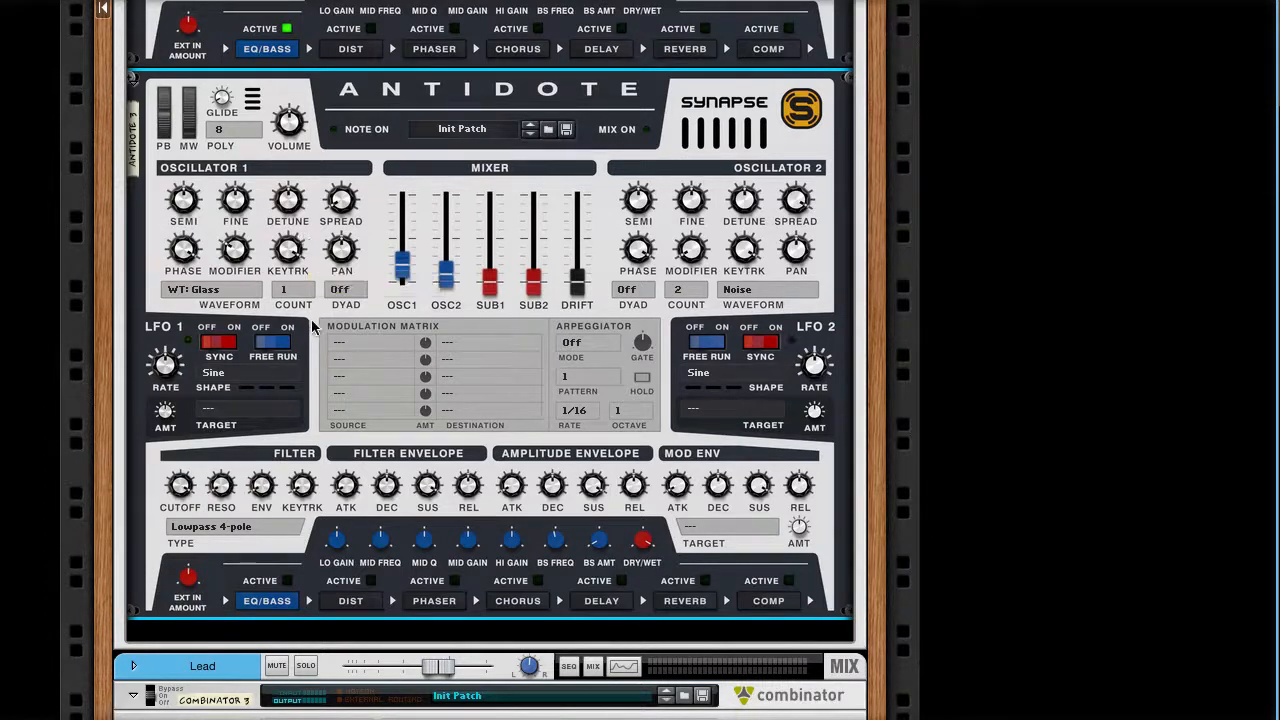
Step: Set the second Antidote's filter to Sallen-Key with raised resonance and slightly lower cutoff, and activate EQ/Bass with 5.1 dB high gain
left_click(213, 528)
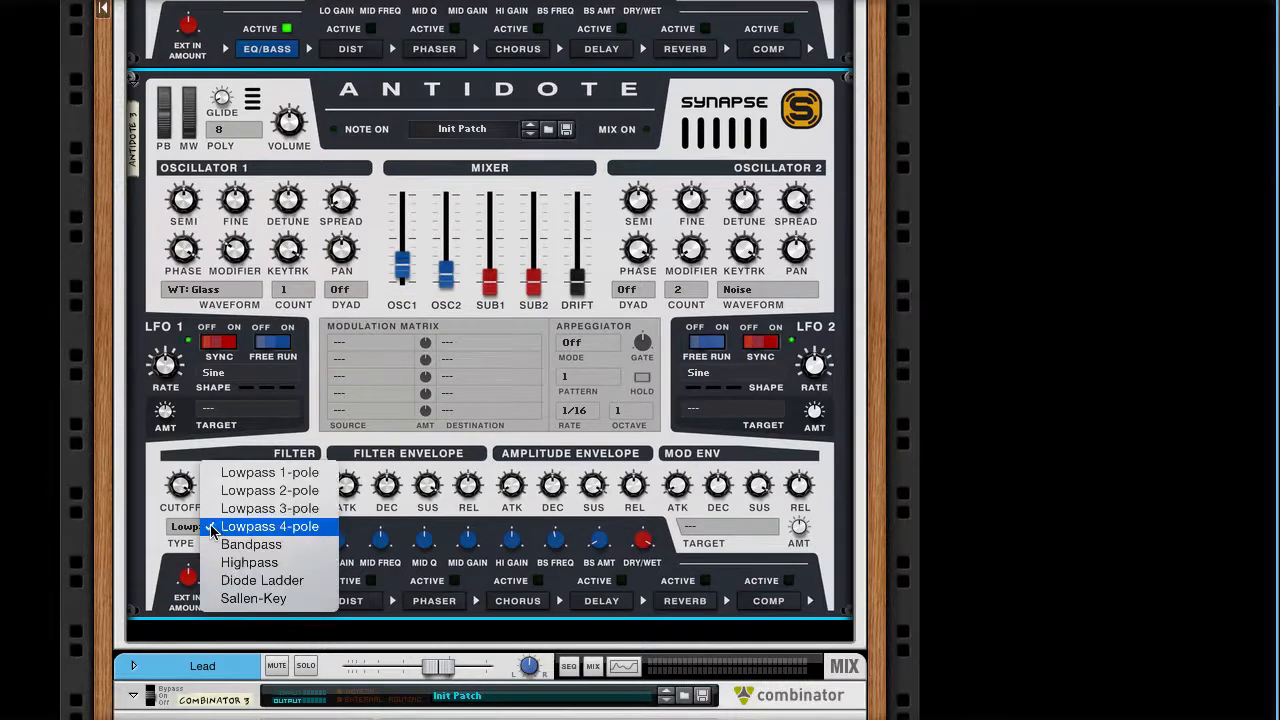
left_click(266, 598)
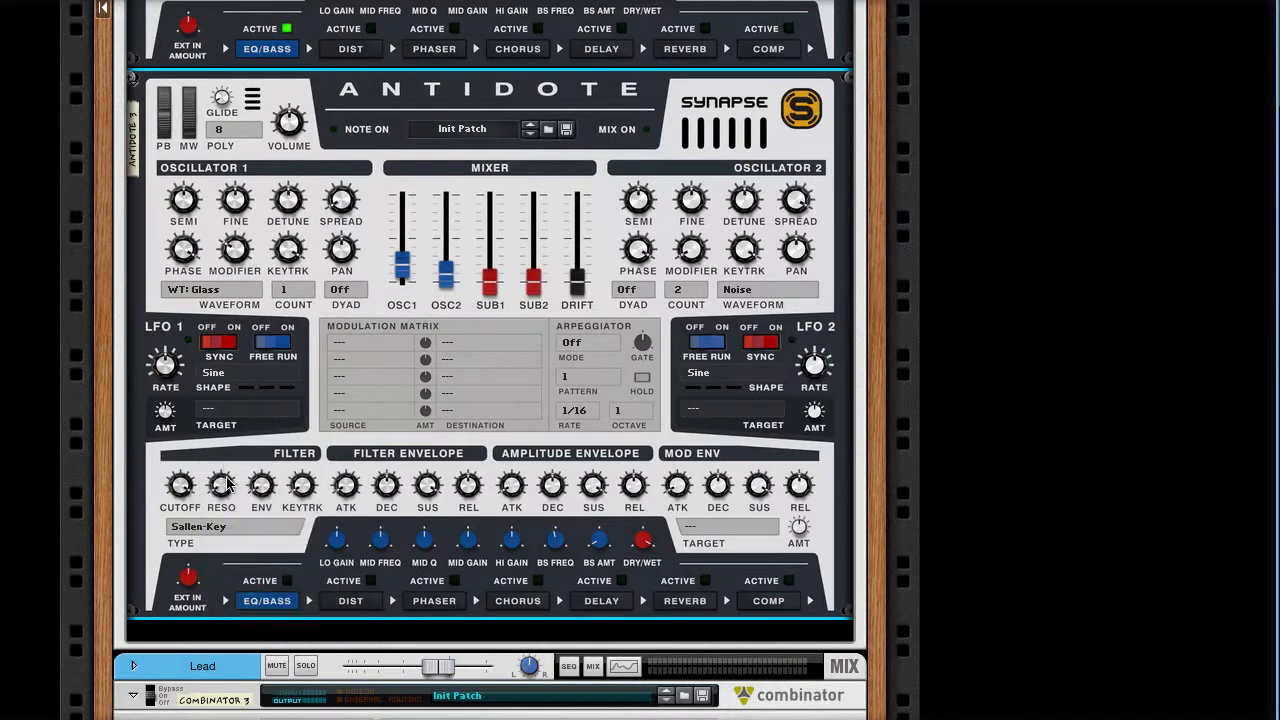
left_click_drag(228, 483, 231, 452)
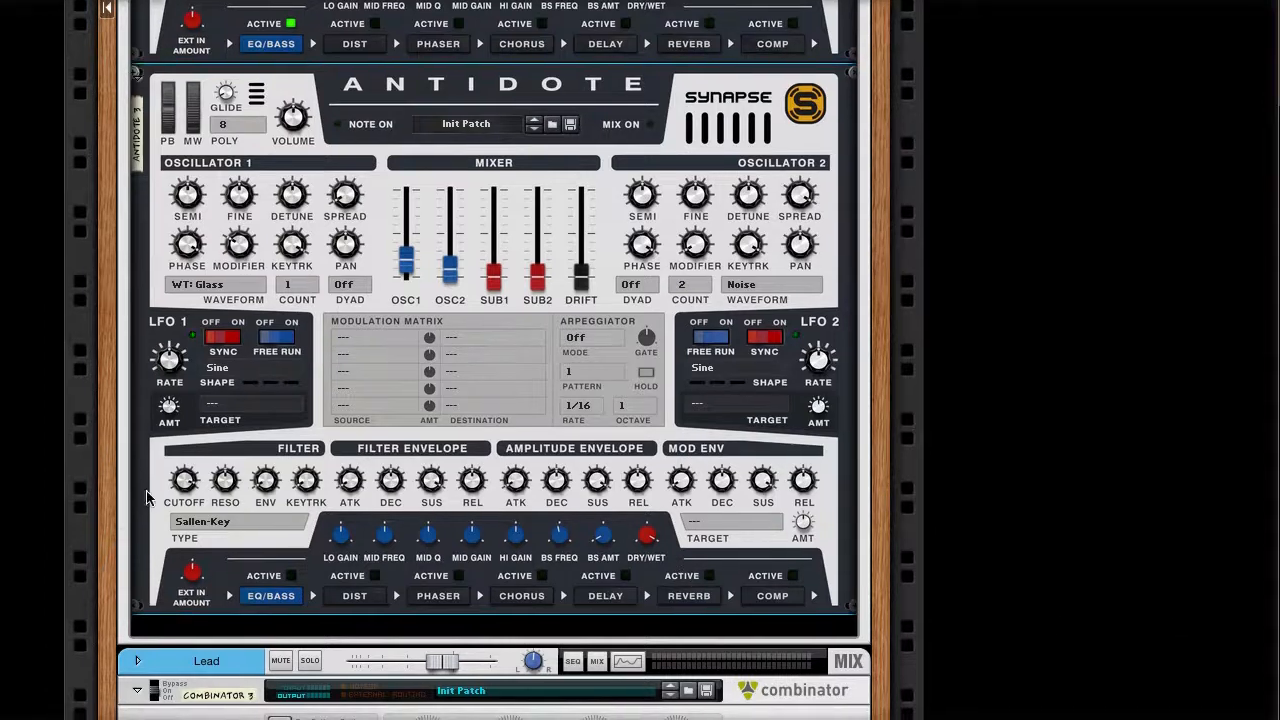
left_click_drag(185, 482, 185, 487)
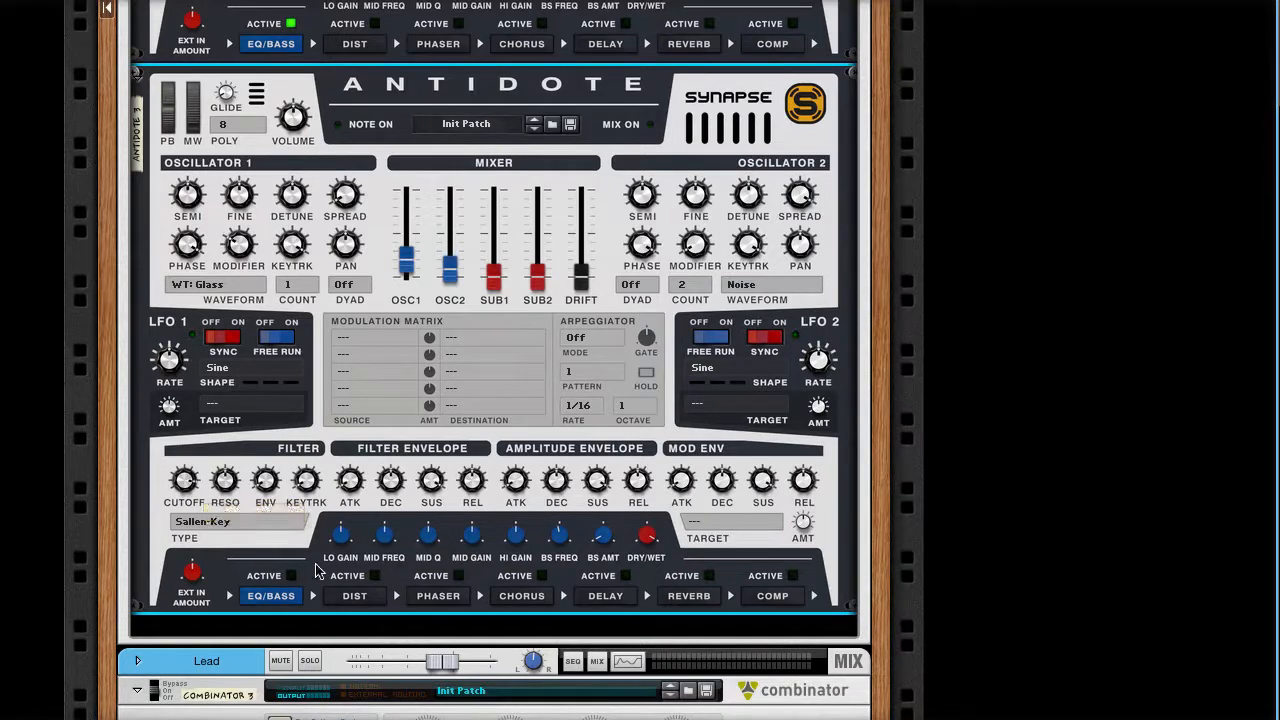
left_click_drag(513, 534, 509, 532)
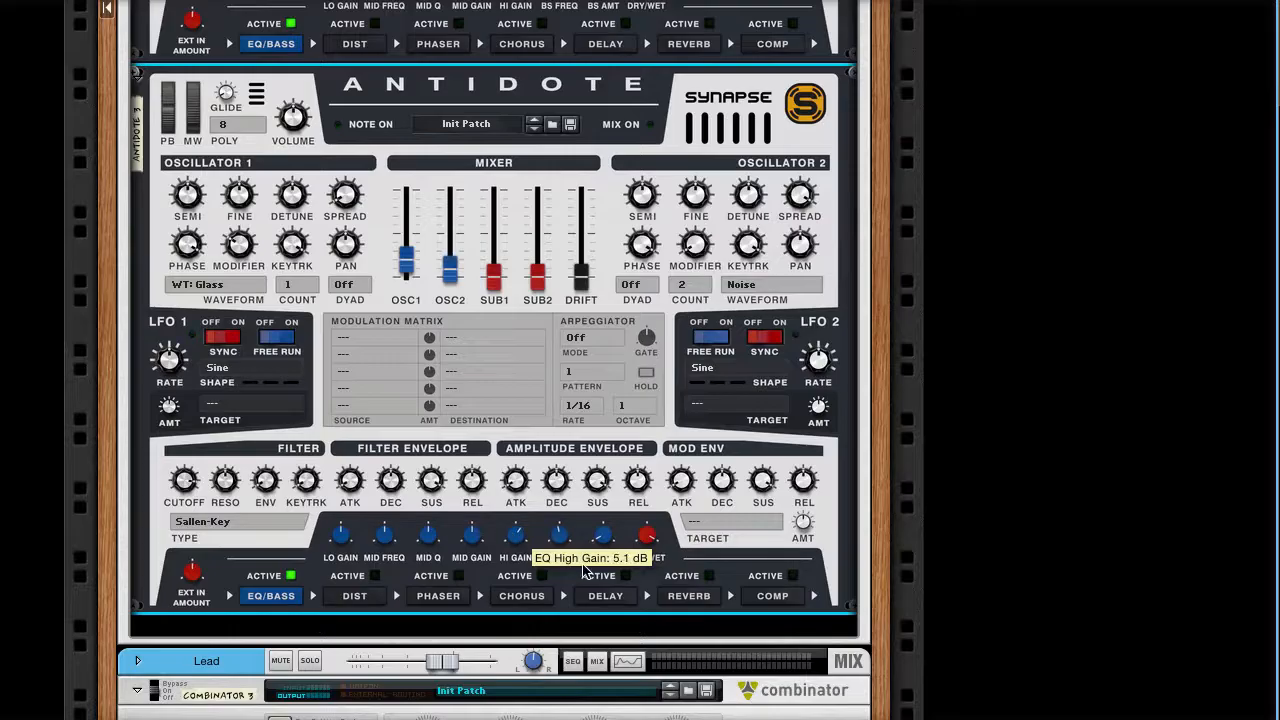
Step: Hide the Support Combinator's devices and move the Lead mixer channel ahead of Support
scroll(724, 550, "up", 5)
scroll(725, 549, "up", 8)
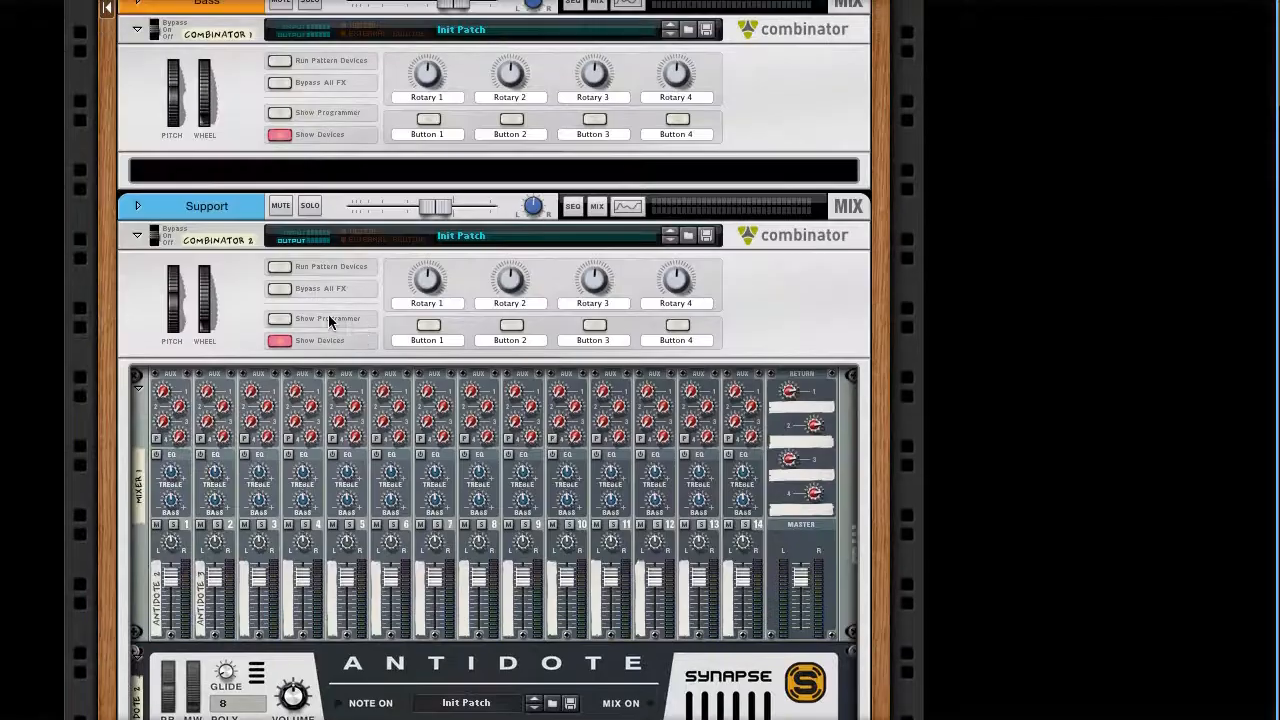
left_click(279, 341)
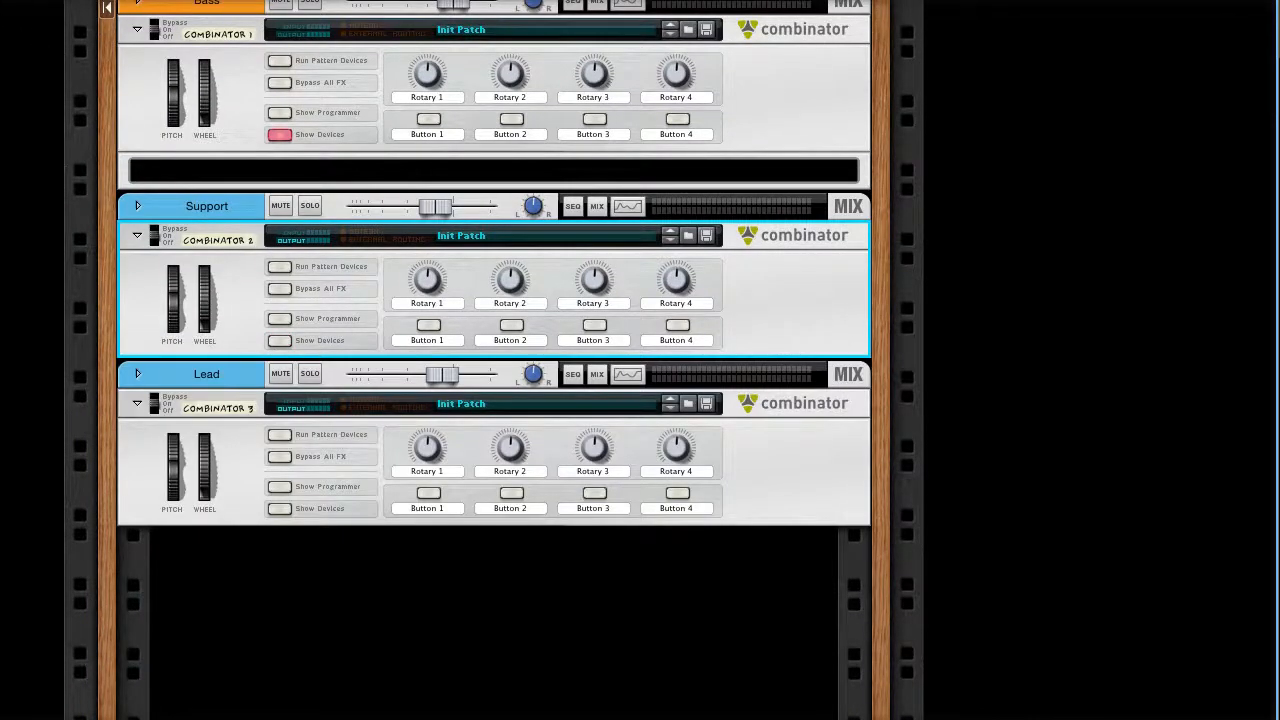
key("F5")
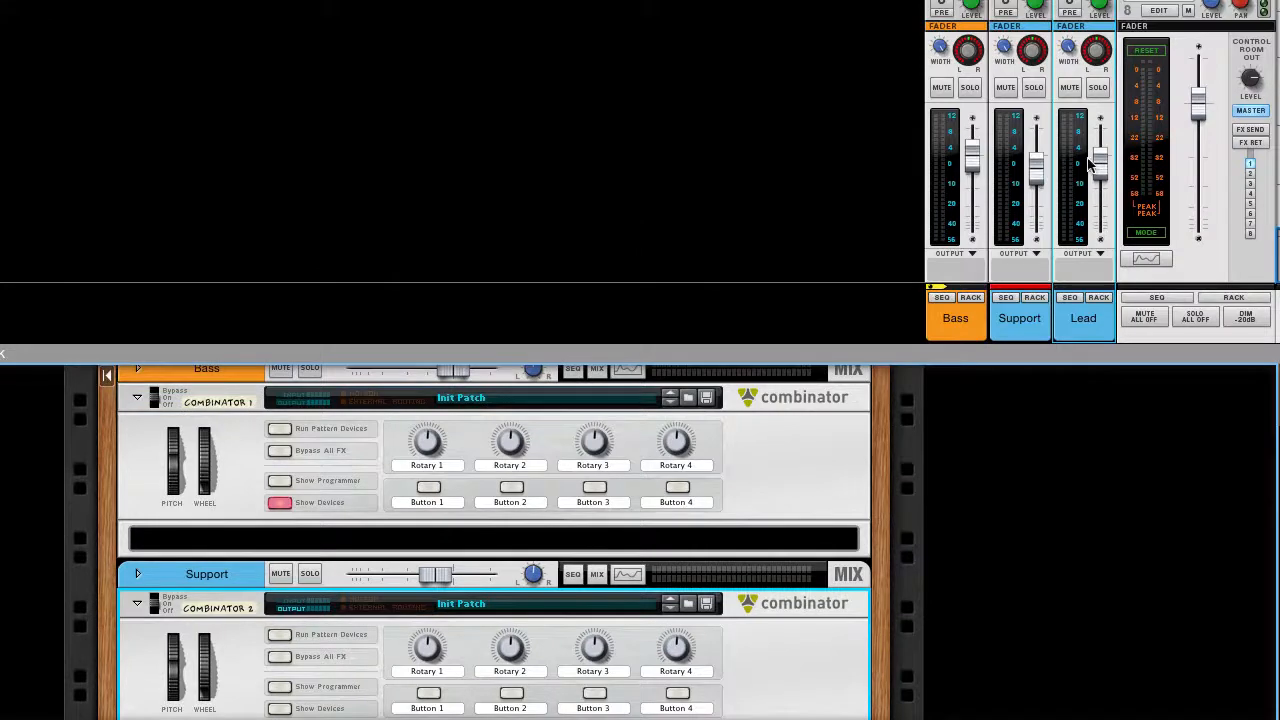
left_click_drag(1090, 335, 1062, 322)
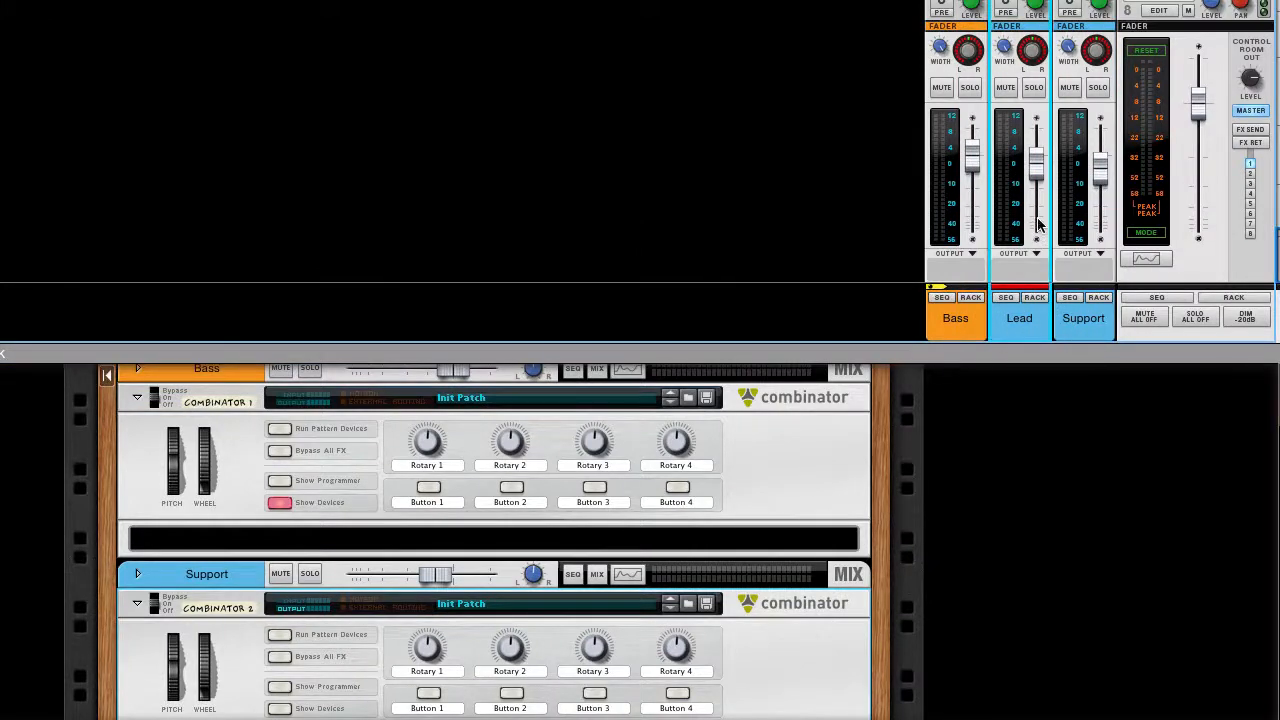
Step: Play the track and compare the layers by soloing Support and Lead in turn, and by muting and unmuting Support
key("space")
left_click(1097, 88)
left_click(1097, 88)
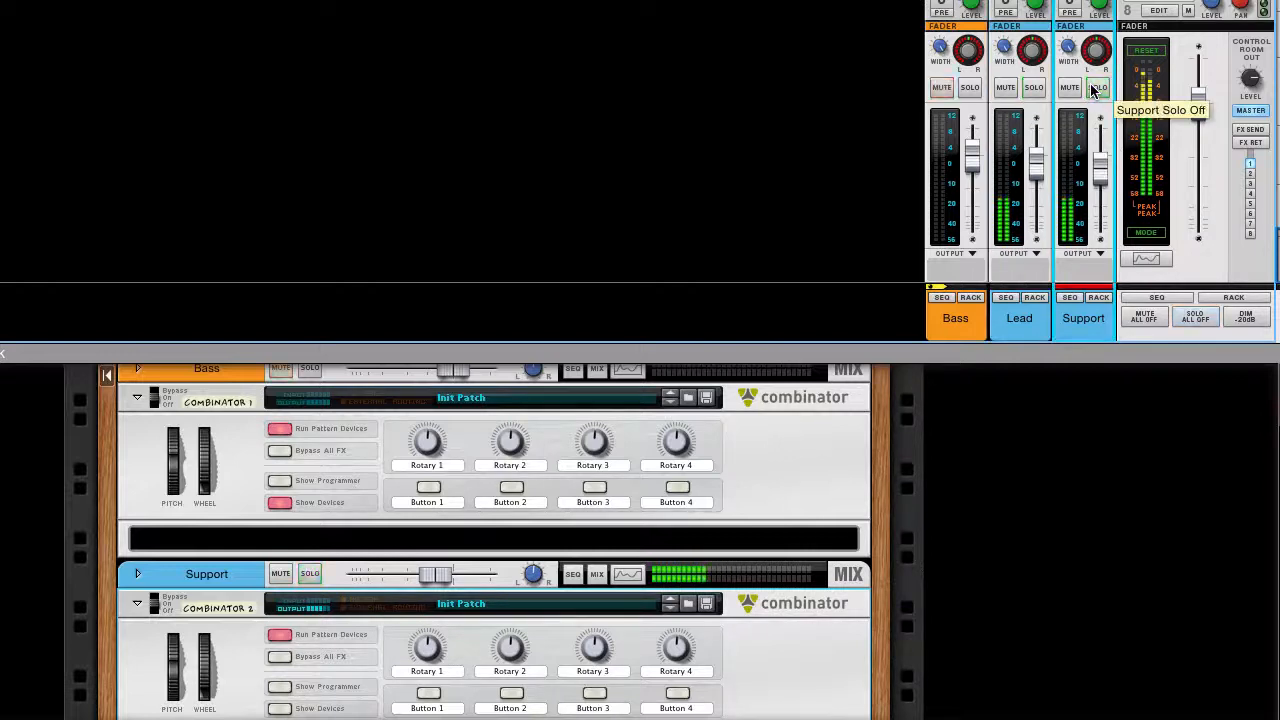
left_click(1036, 88)
left_click(1036, 88)
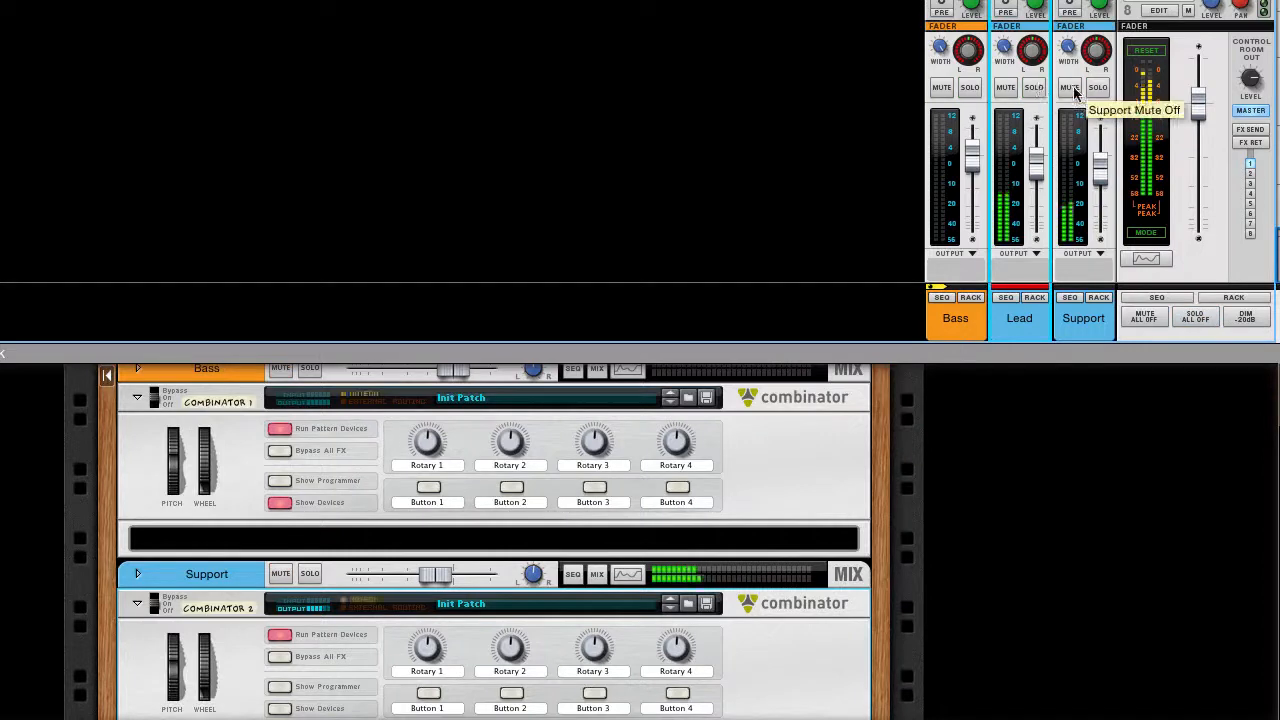
left_click(1070, 89)
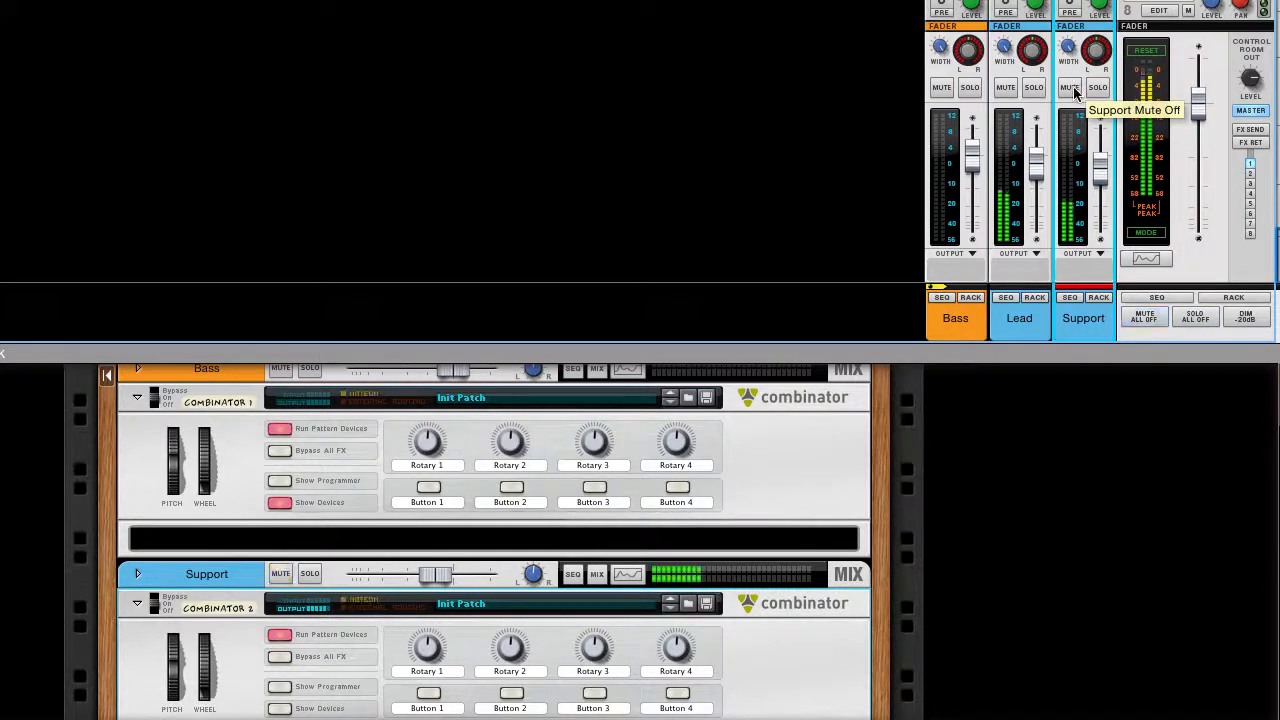
left_click(1071, 89)
left_click(1071, 89)
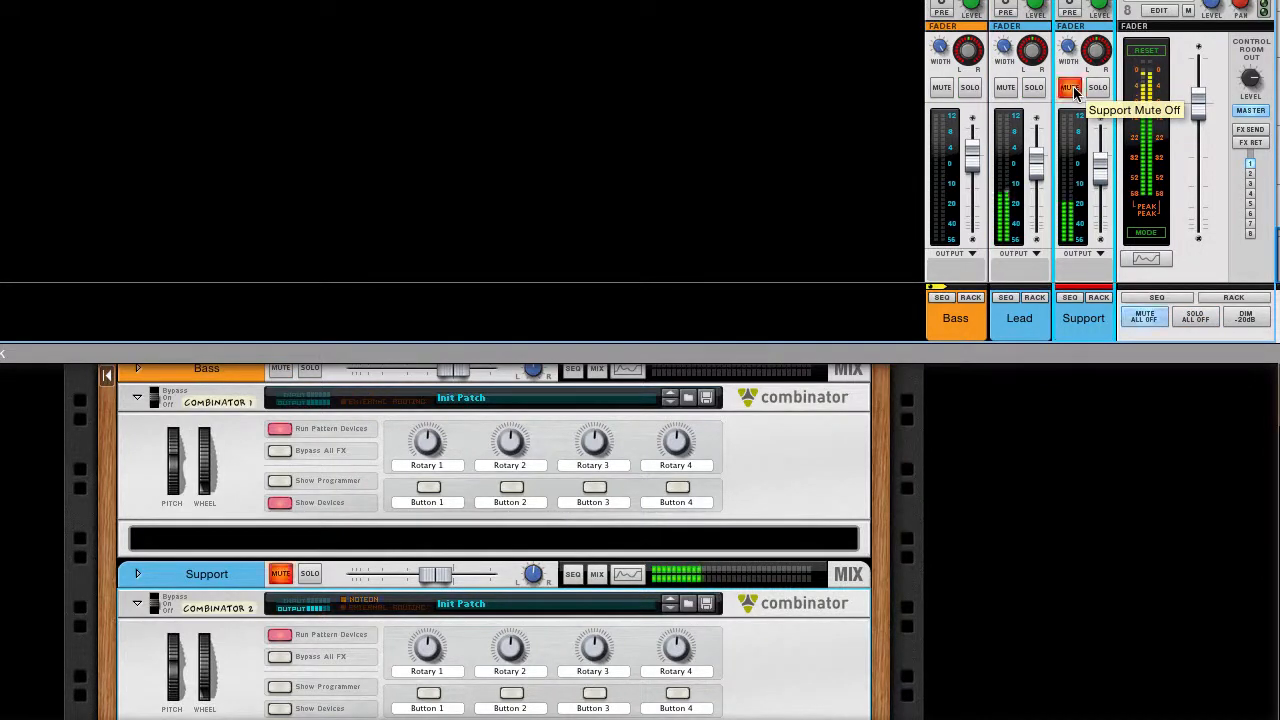
left_click(1071, 89)
key("space")
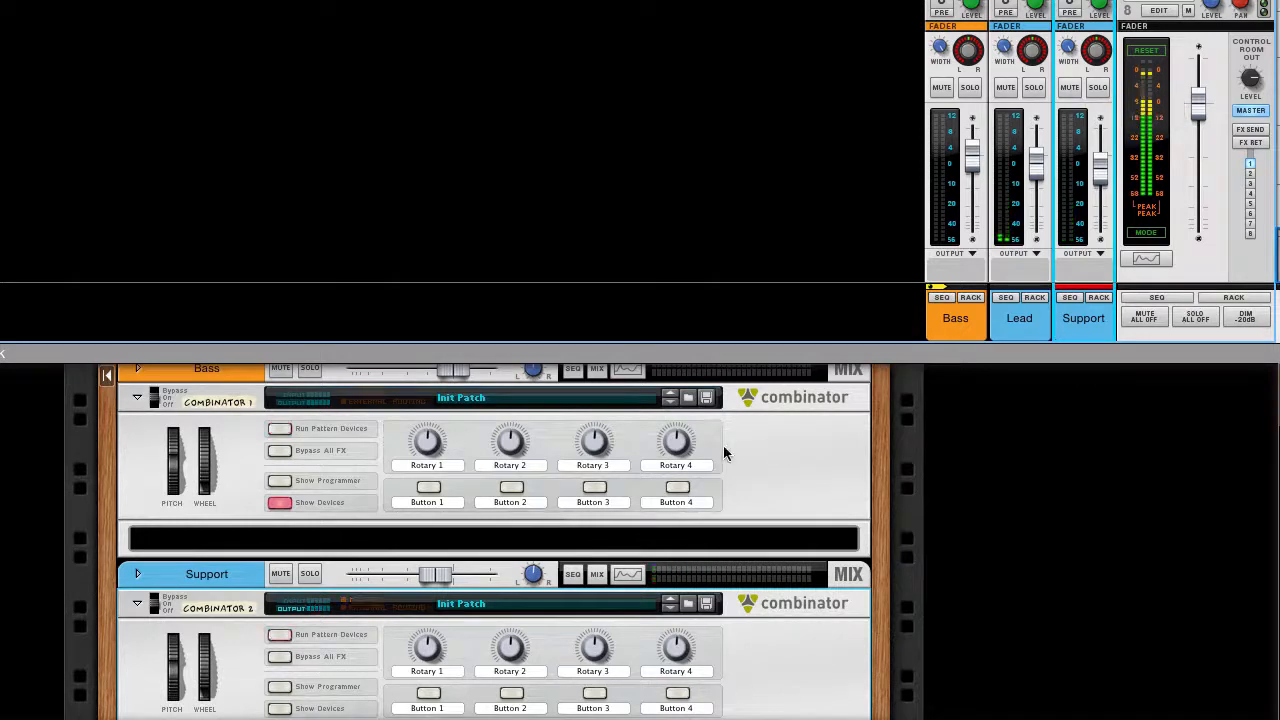
Step: Expand the rack over the mixer area and hide the Bass Combinator's devices
left_click(786, 443)
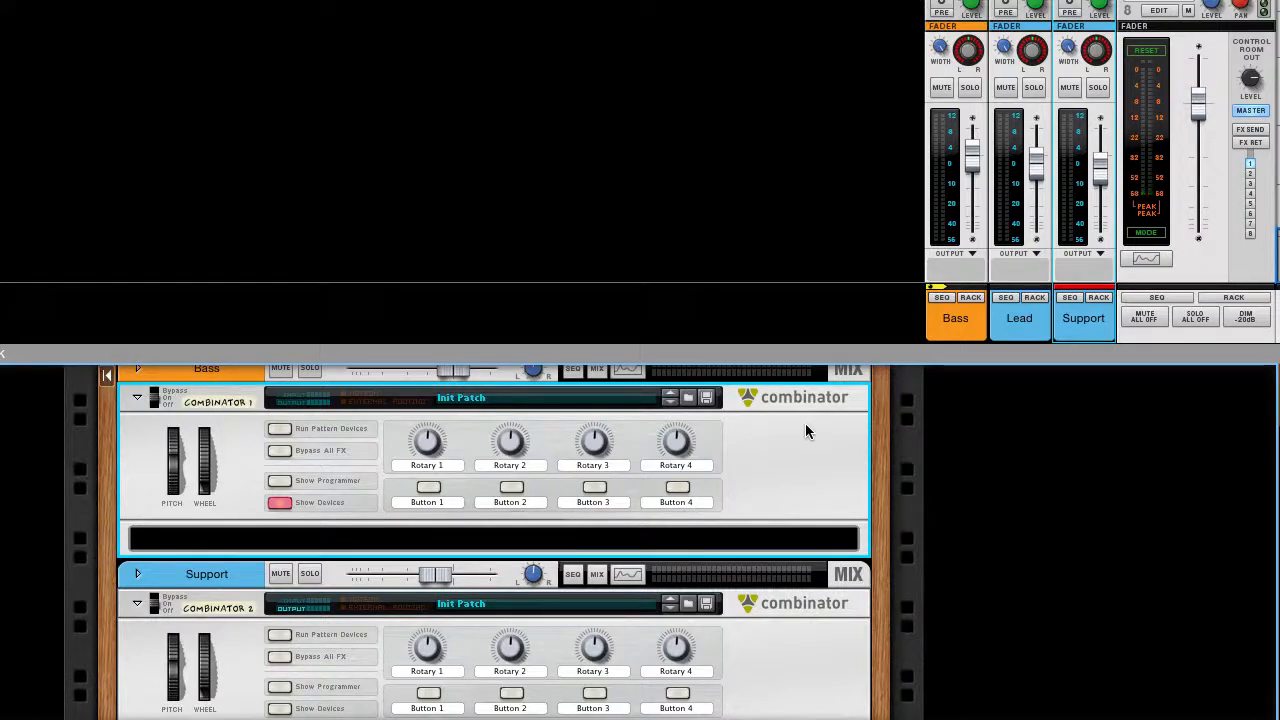
left_click_drag(694, 358, 672, 20)
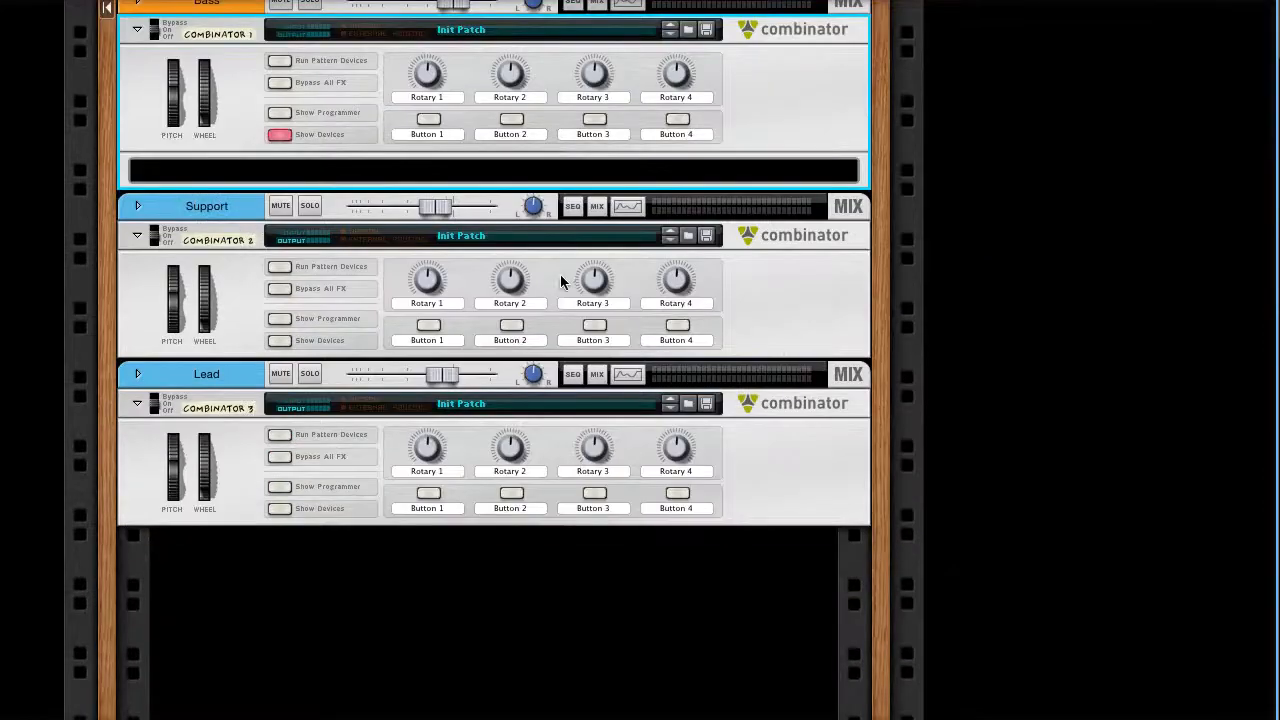
scroll(561, 283, "up", 4)
left_click(280, 336)
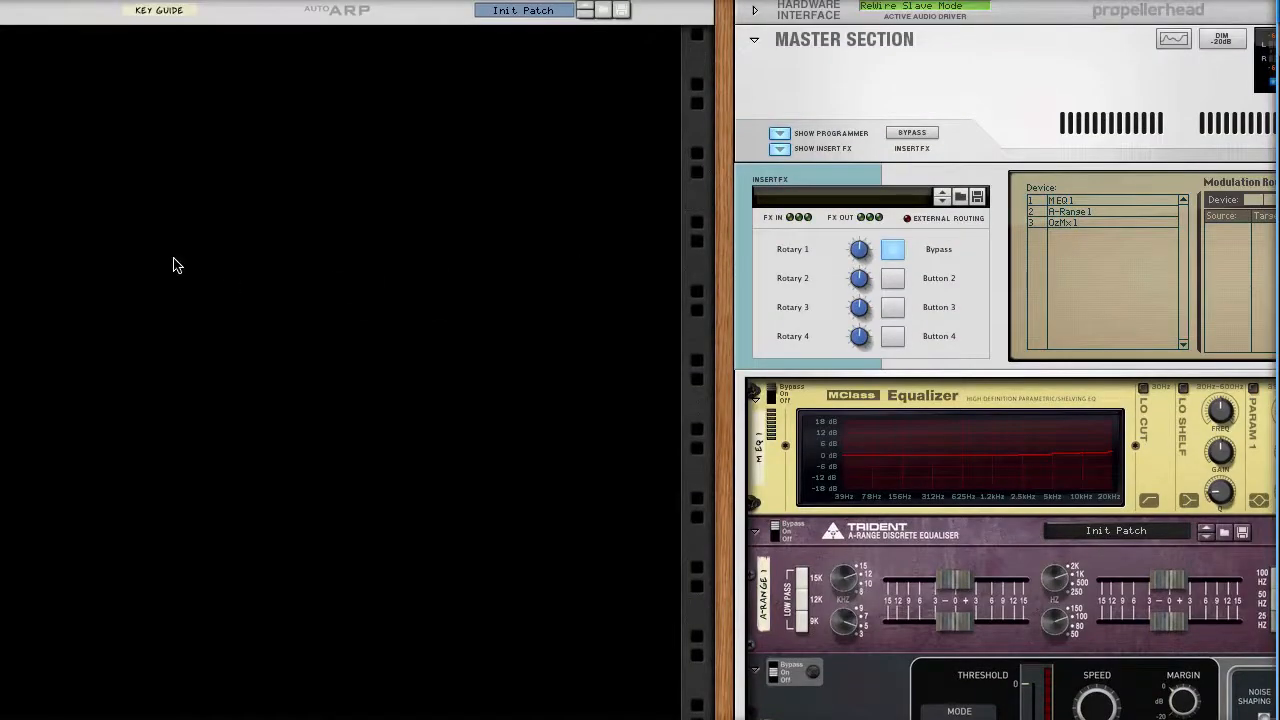
Step: Create a Mix Channel in the empty rack space beside the Master Section
right_click(135, 150)
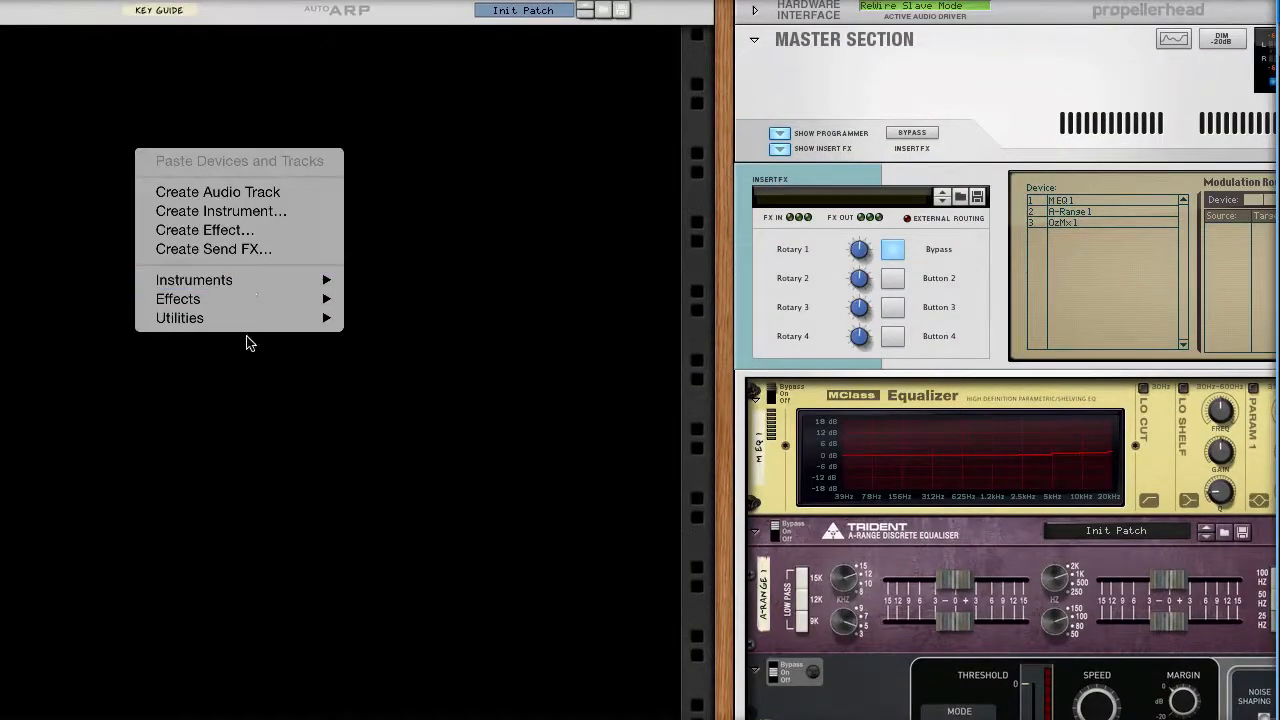
mouse_move(249, 327)
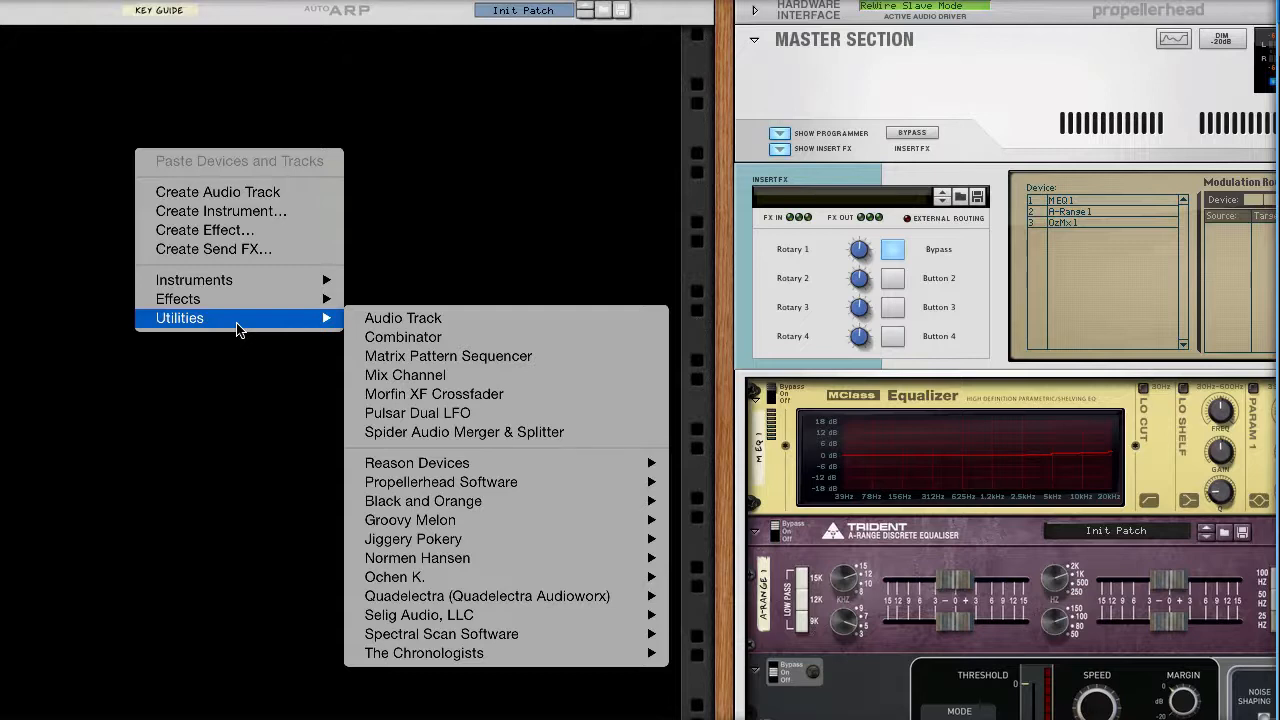
left_click(443, 375)
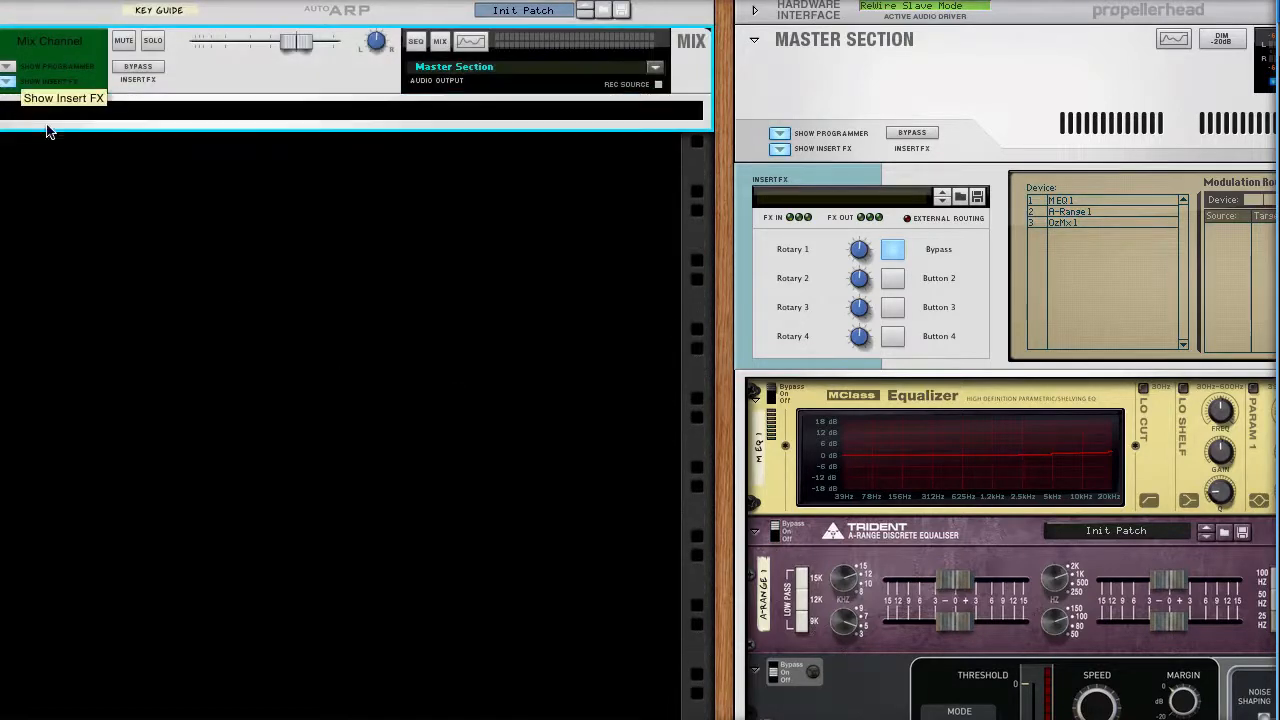
Step: Add a u-he Uhbik-A Ambience Processor to the Mix Channel's insert effects and load its factory patch fairy tail.repatch
right_click(98, 107)
mouse_move(230, 313)
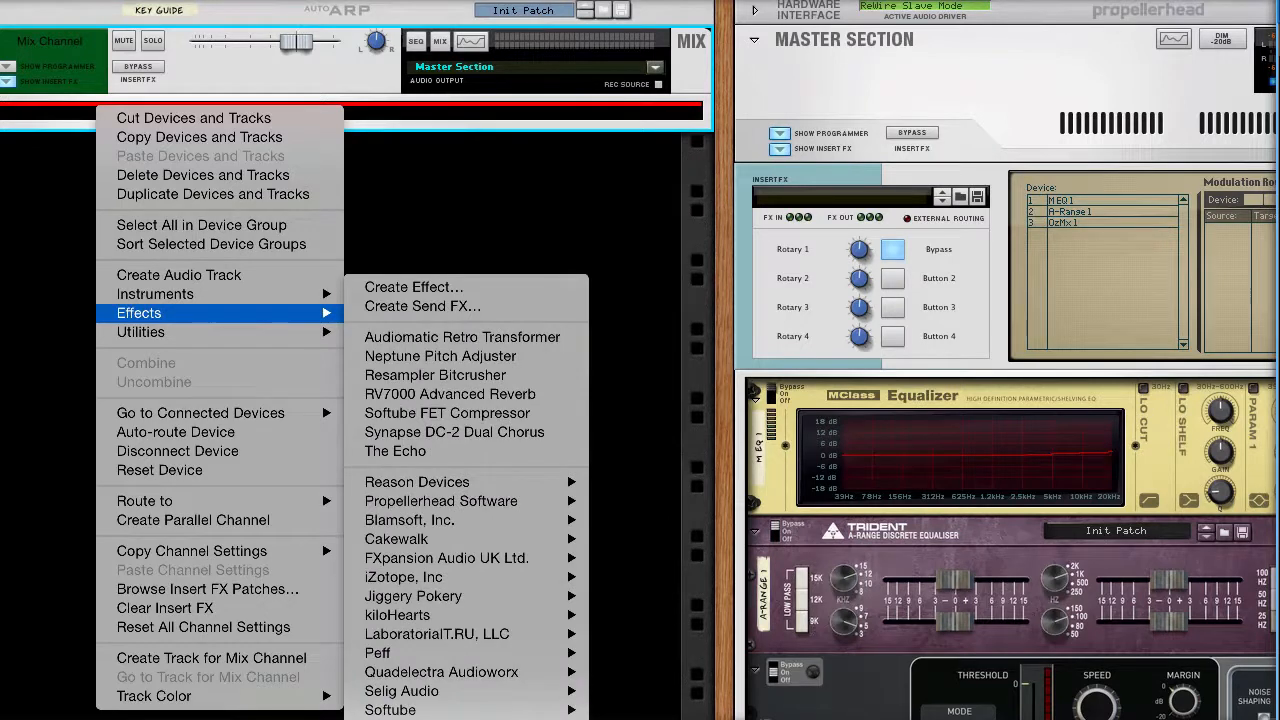
left_click(640, 715)
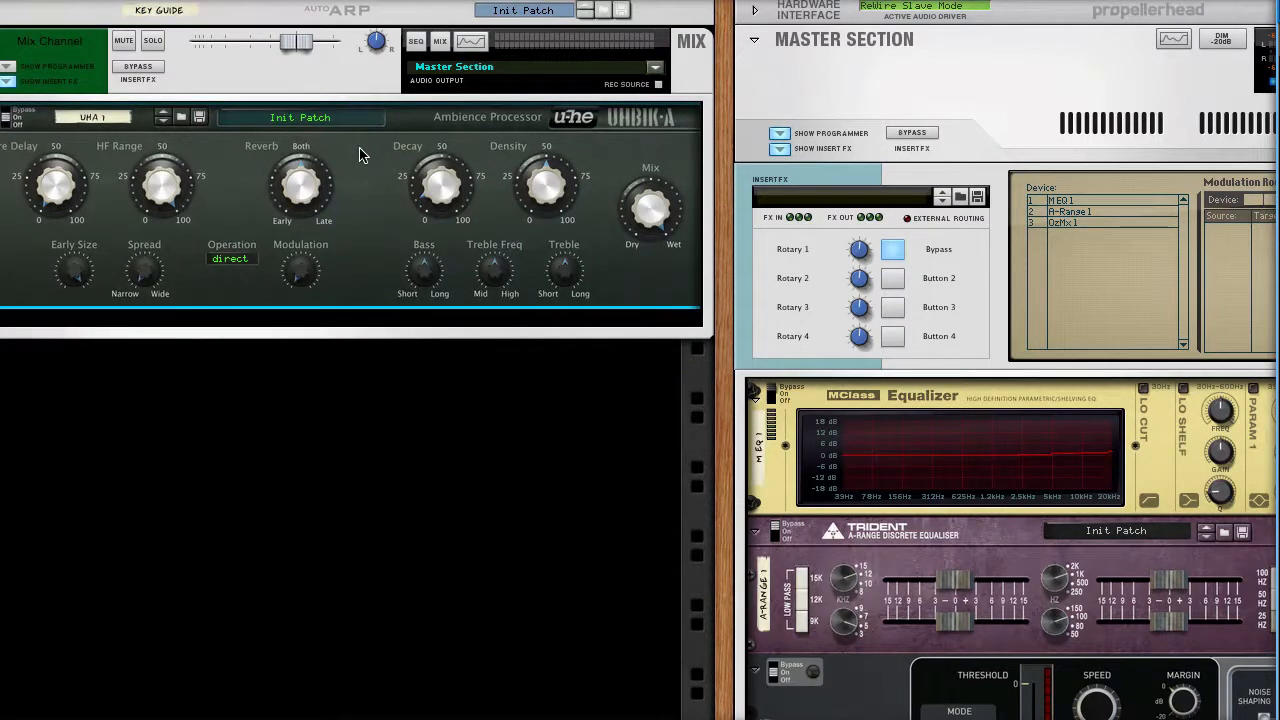
left_click(183, 118)
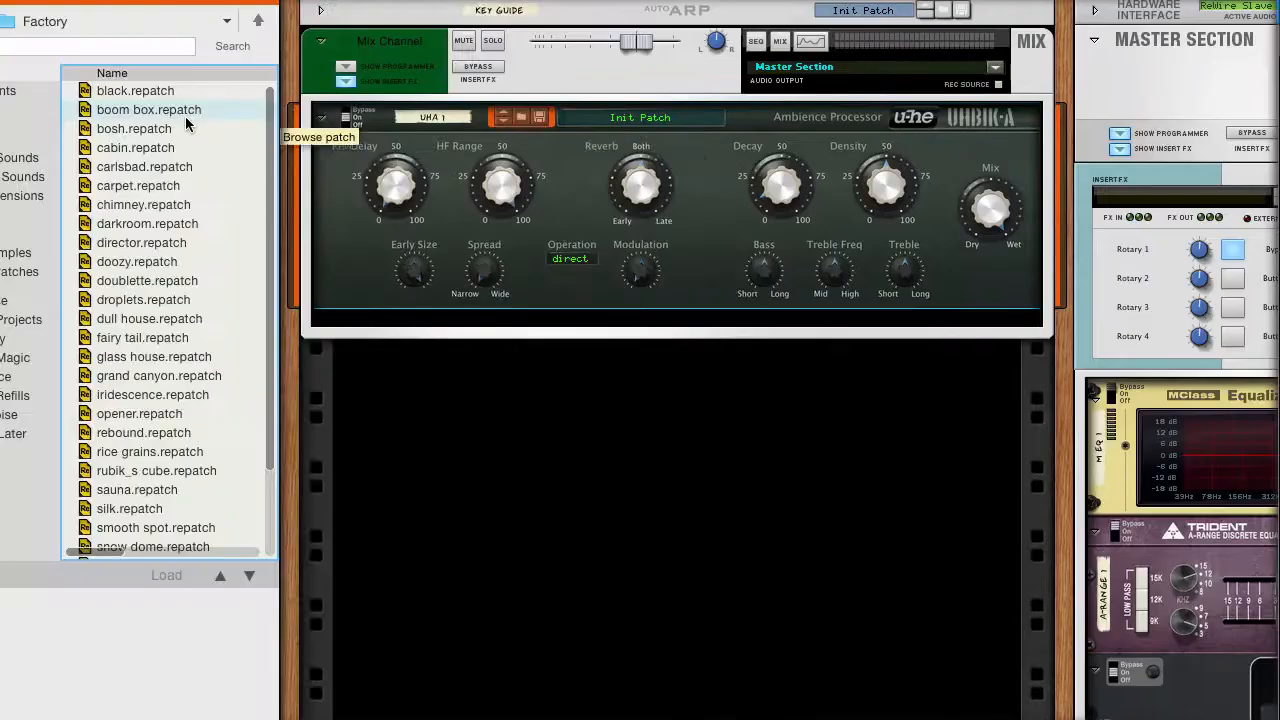
left_click(190, 338)
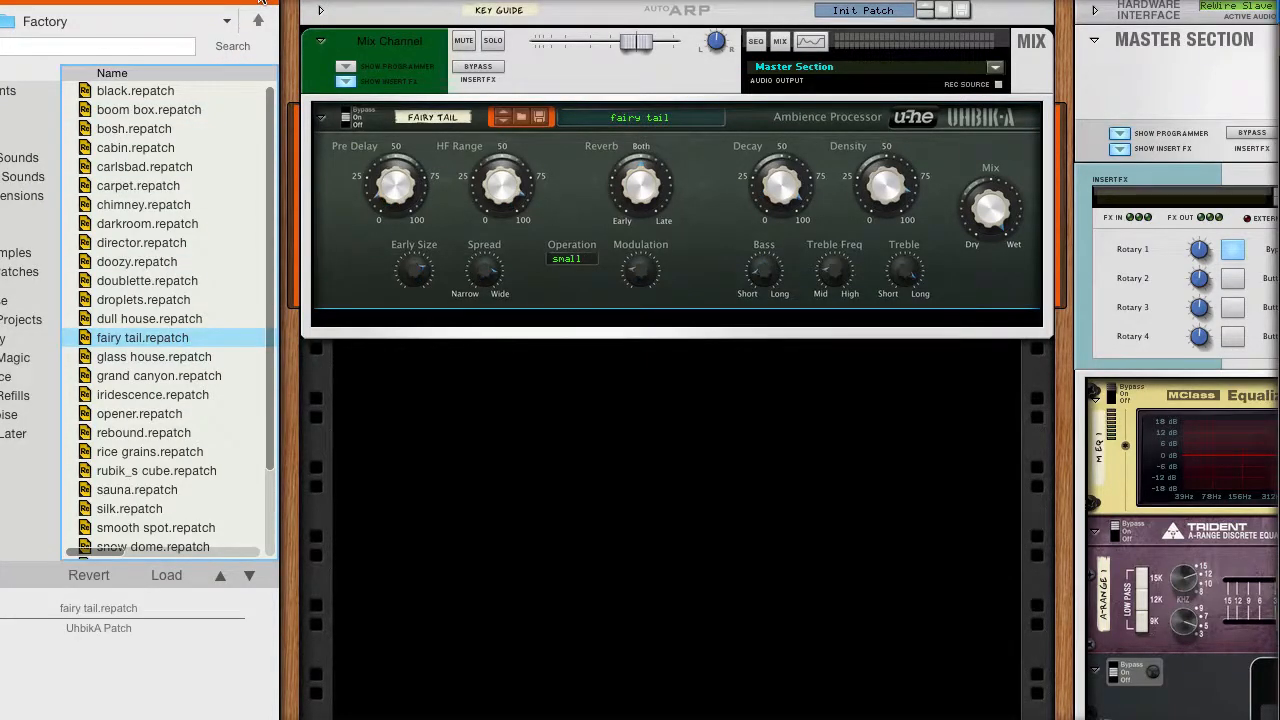
Step: Close the patch browser and review the Decay, HF Range and Density settings of the Uhbik-A reverb
left_click(261, 4)
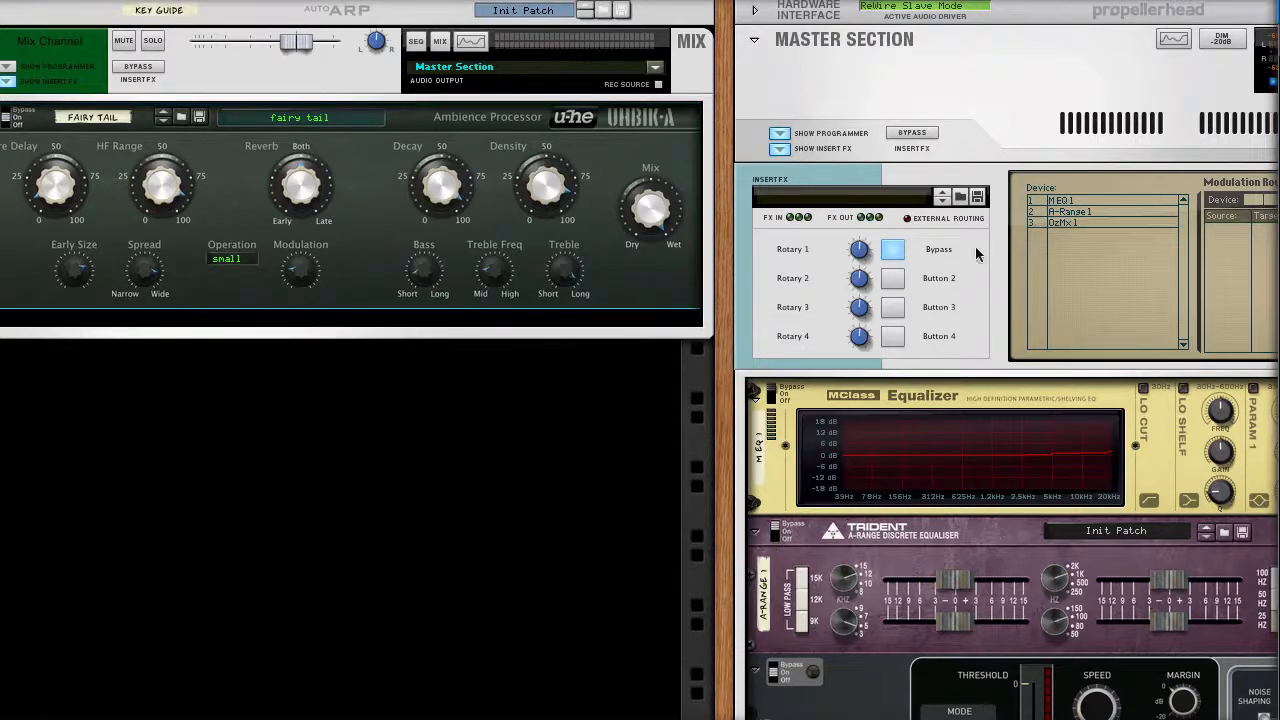
left_click(707, 70)
left_click(688, 134)
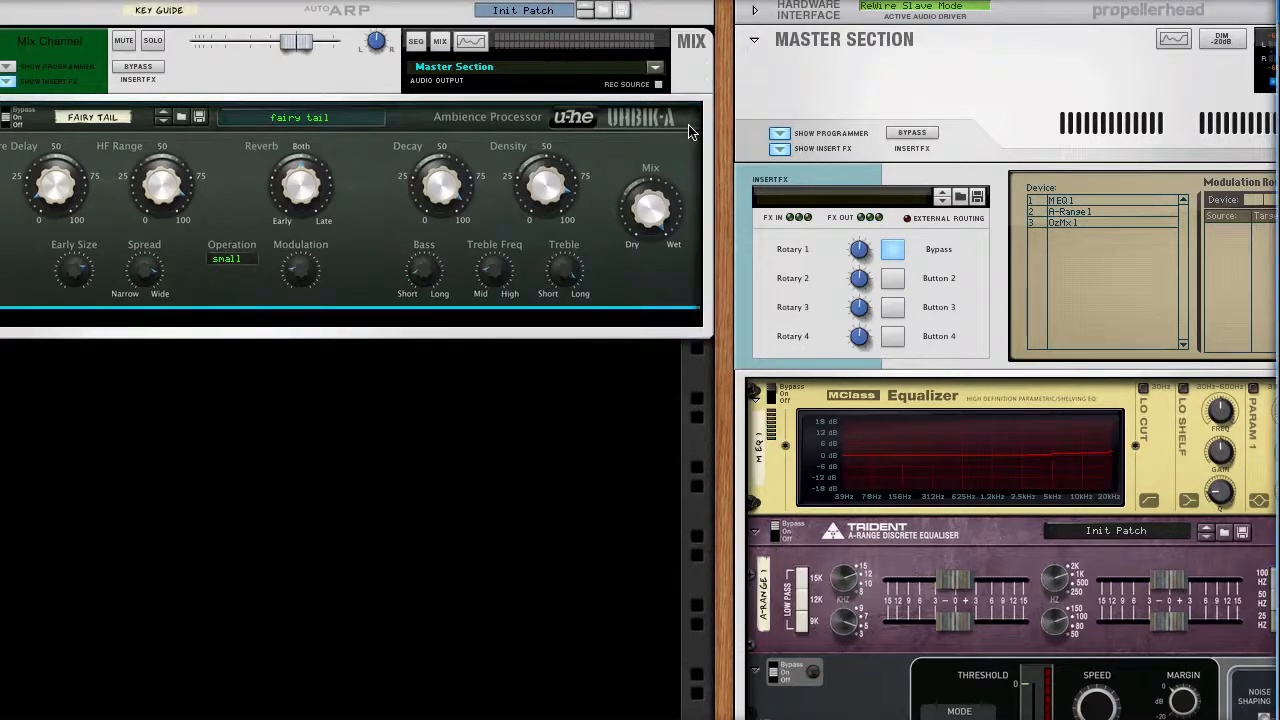
mouse_move(446, 188)
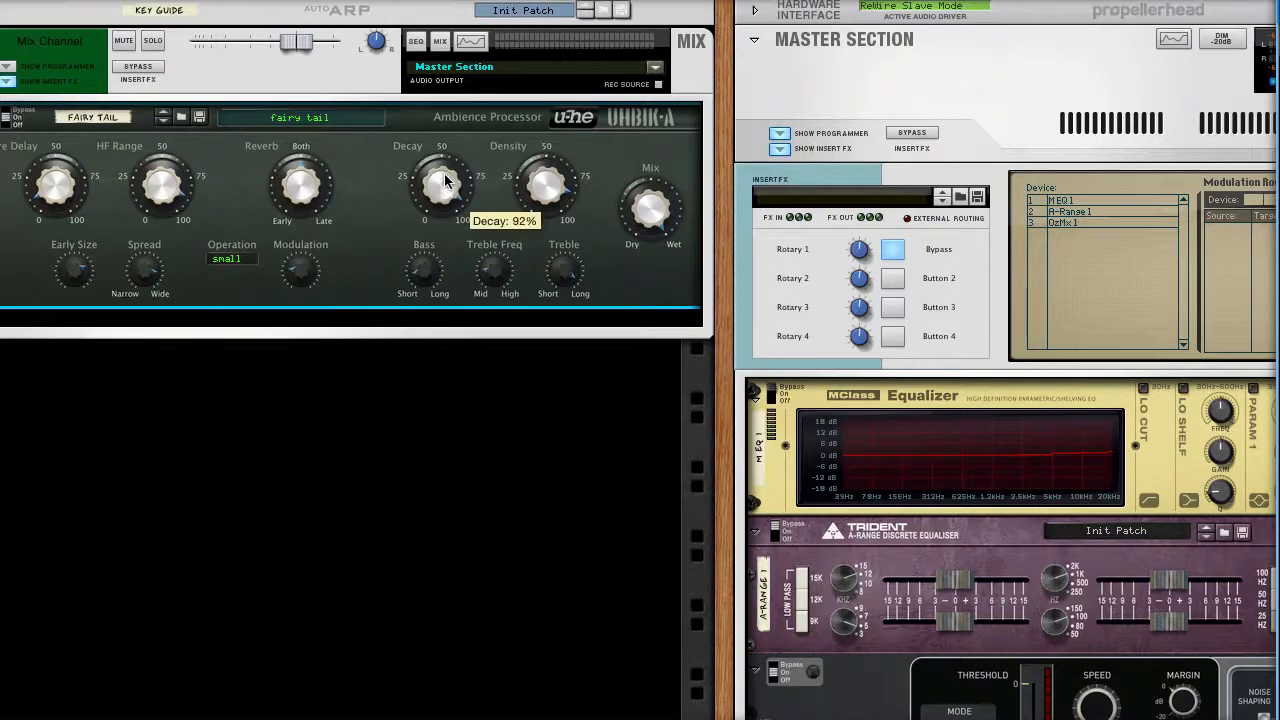
mouse_move(159, 182)
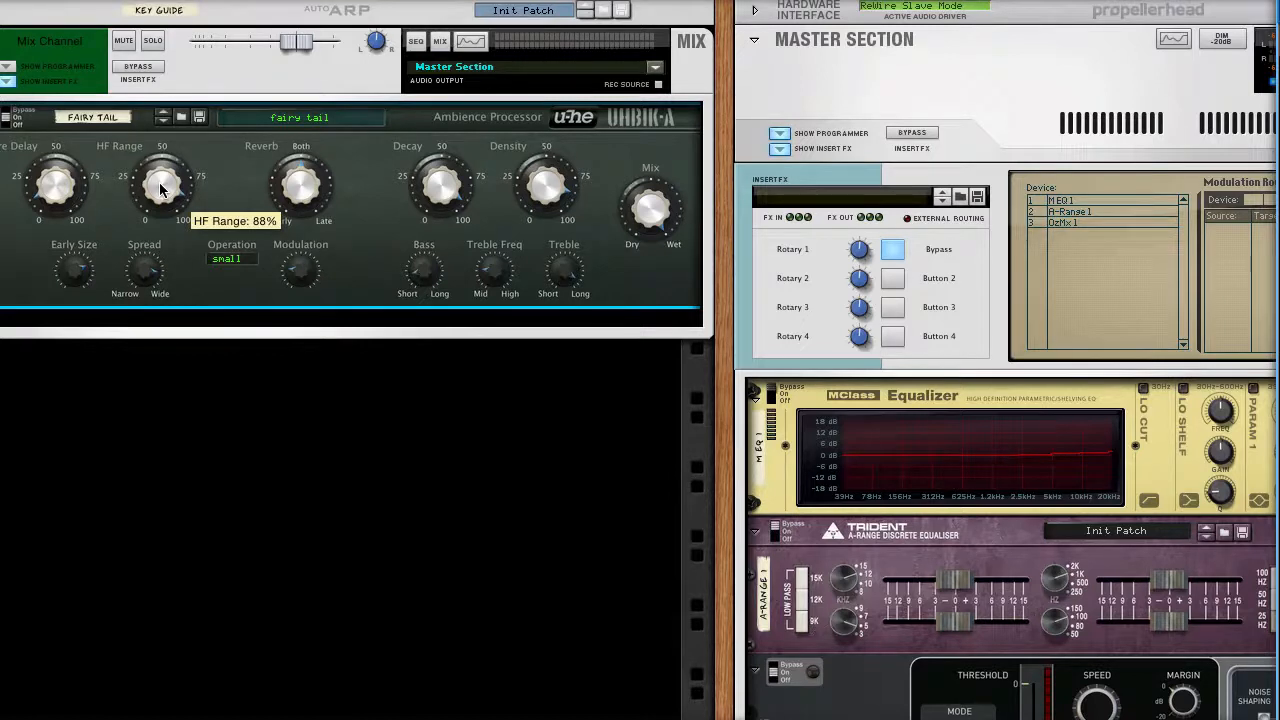
mouse_move(553, 183)
left_click_drag(553, 183, 555, 168)
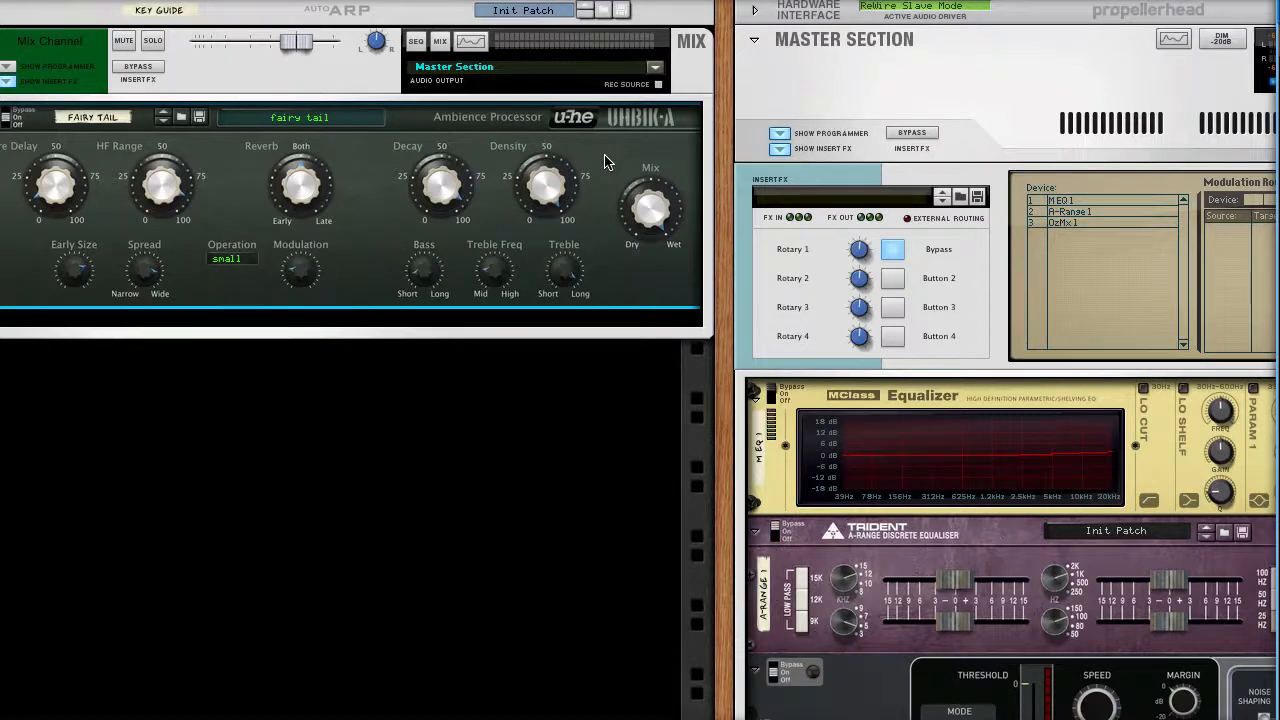
Step: Fold the Trident A-Range and MClass Equalizer in the Master Section's insert effects
left_click(873, 520)
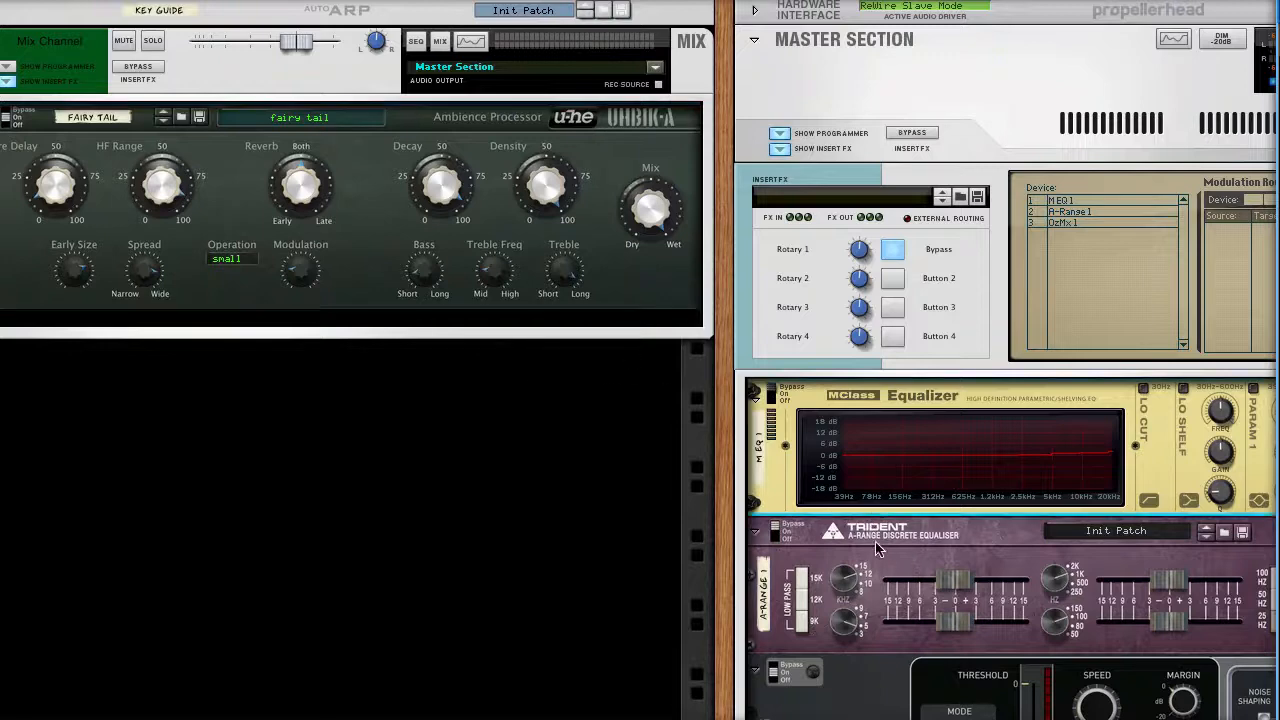
left_click(874, 546)
left_click(757, 531)
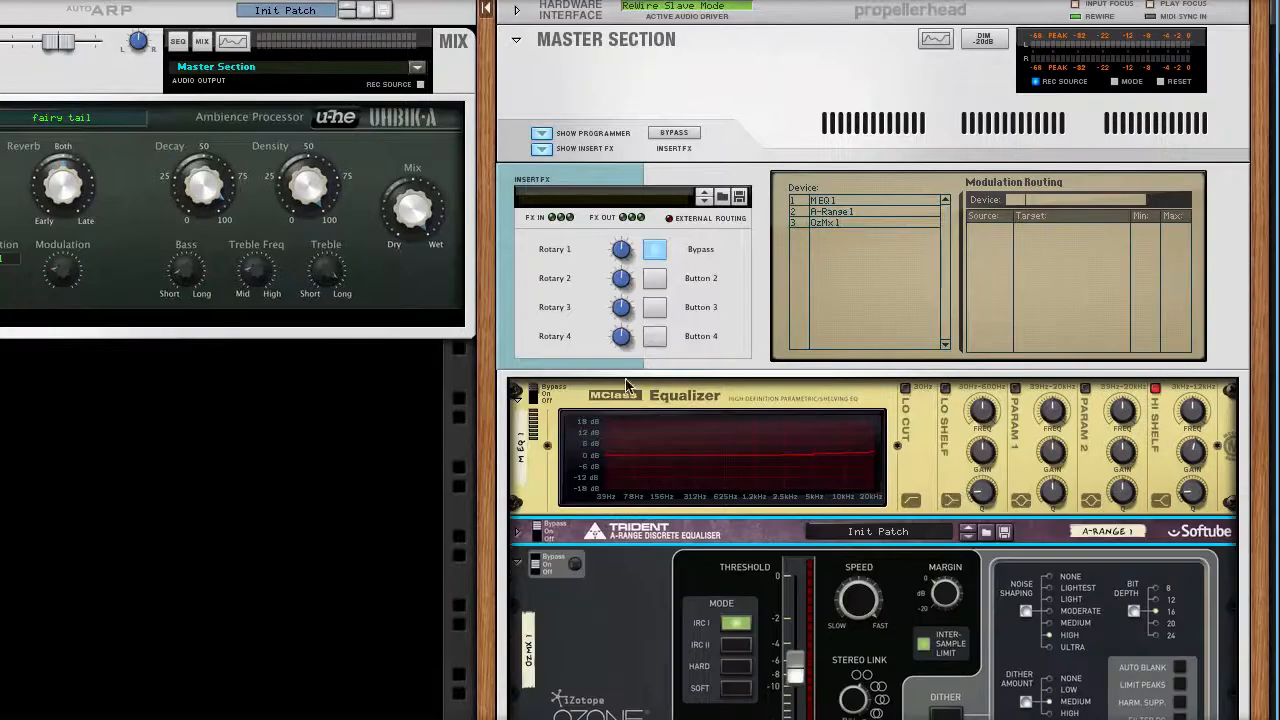
left_click(514, 397)
scroll(677, 373, "left", 5)
left_click(318, 288)
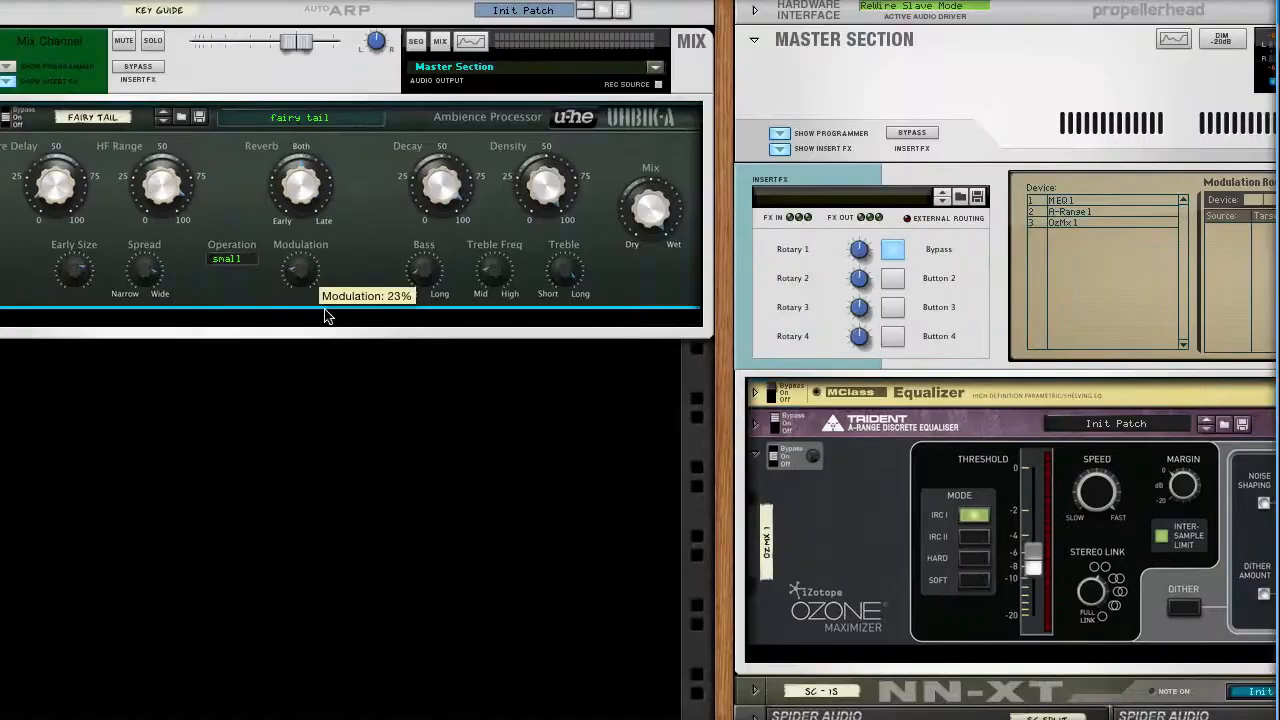
right_click(322, 318)
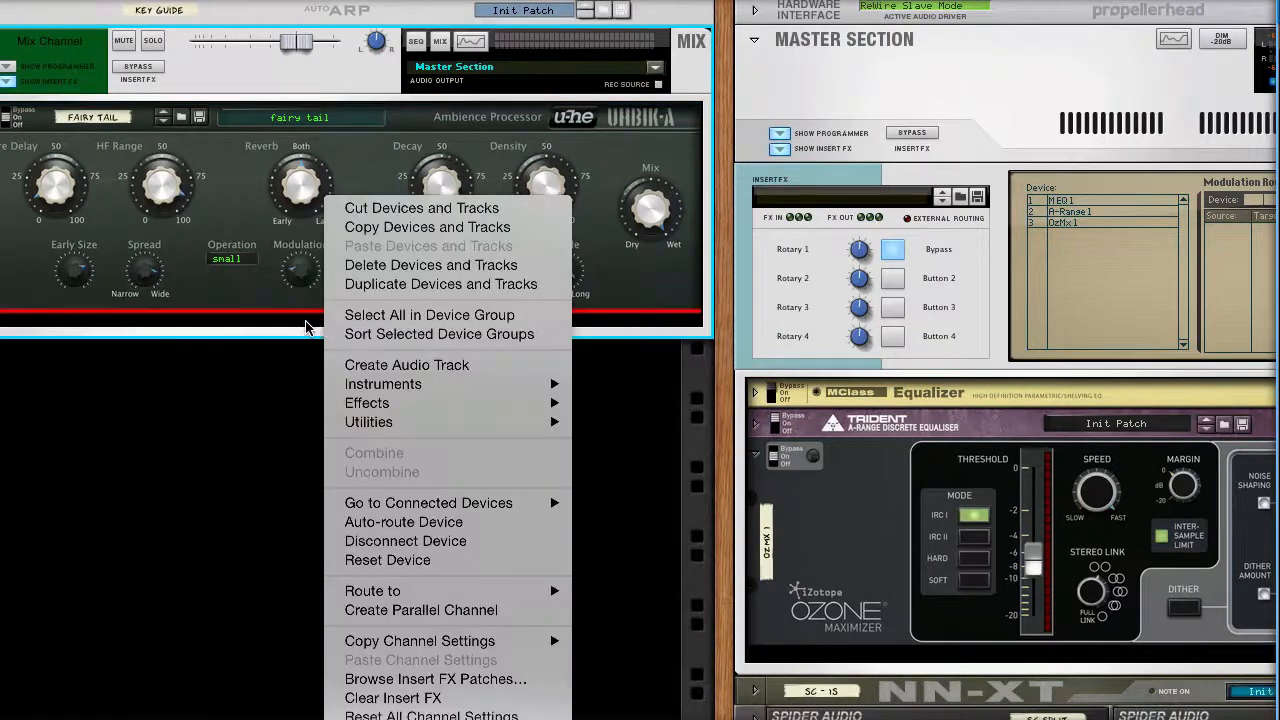
key("Escape")
left_click(253, 94)
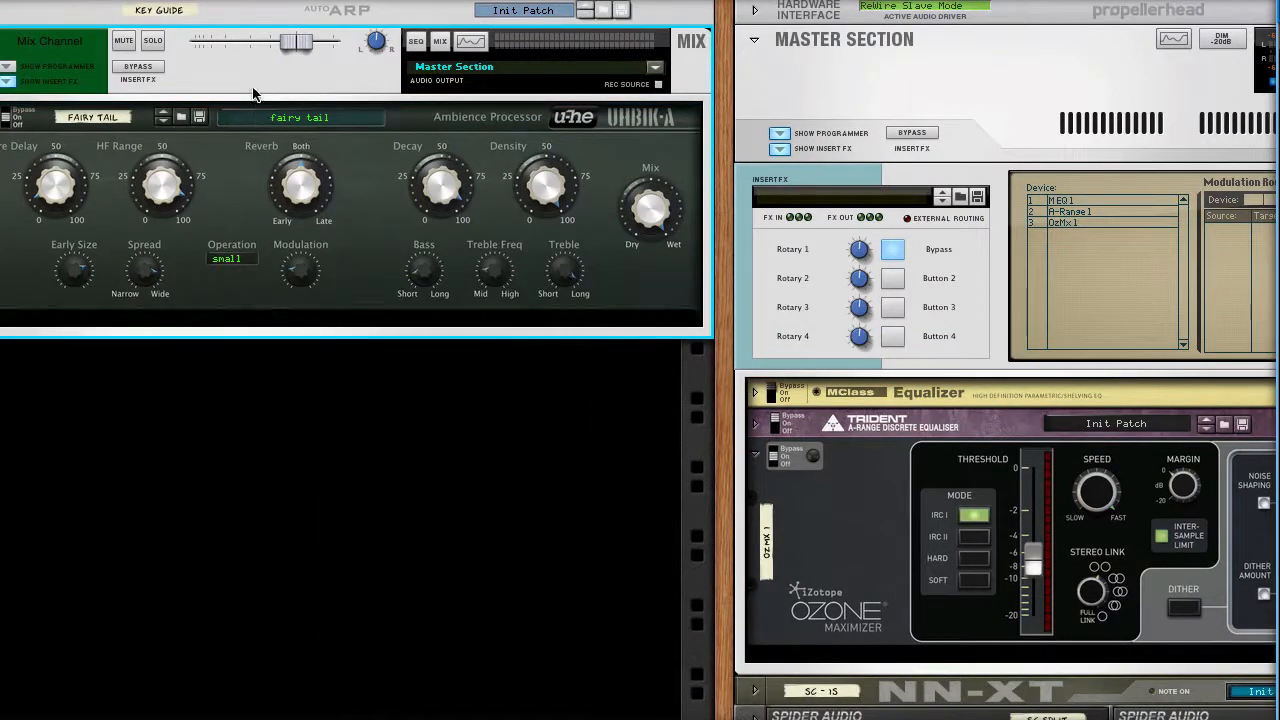
left_click(254, 121)
left_click(232, 157)
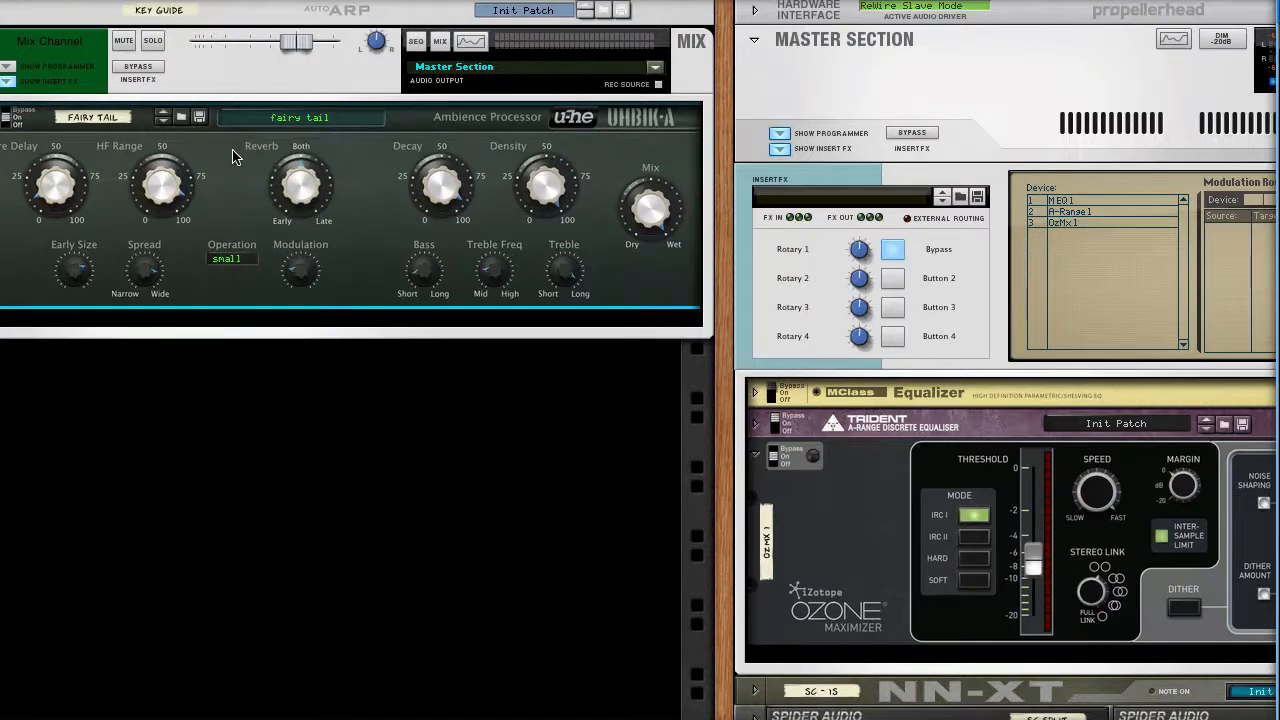
Step: Rename the Mix Channel holding the Uhbik-A as ANJUNA REVERB
left_click(220, 72)
double_click(44, 42)
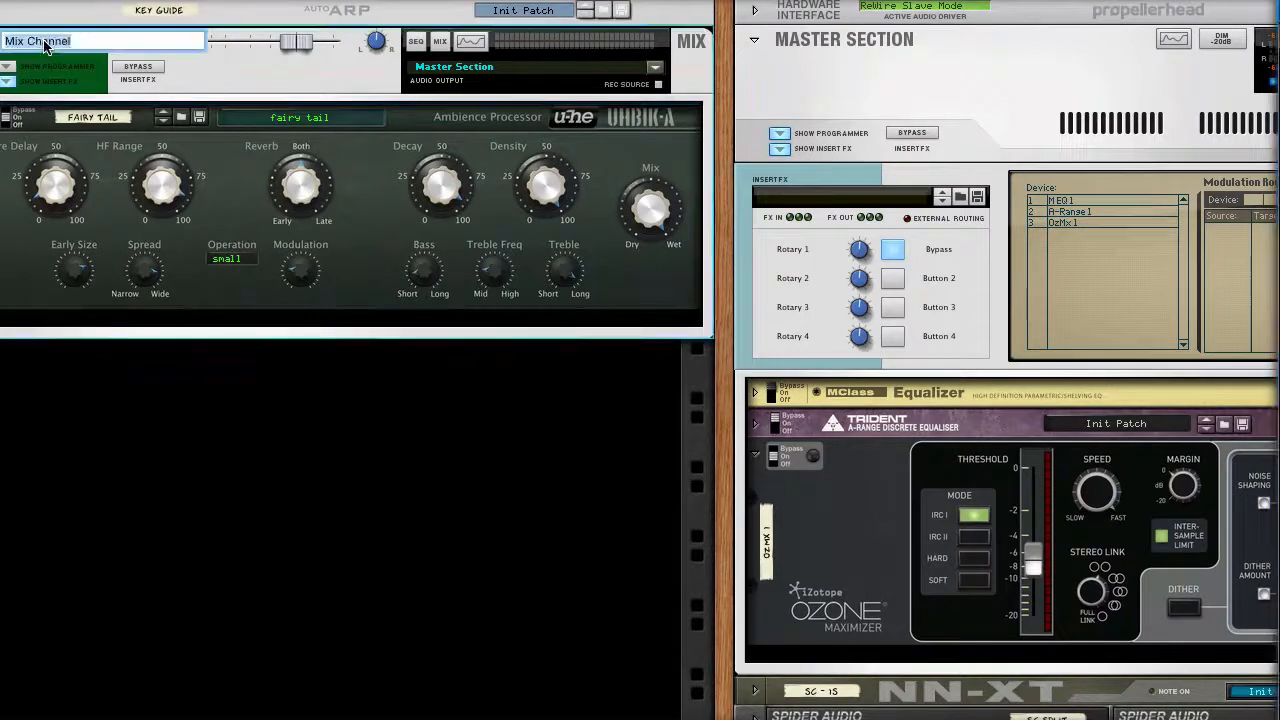
type("ANJUNA REVE")
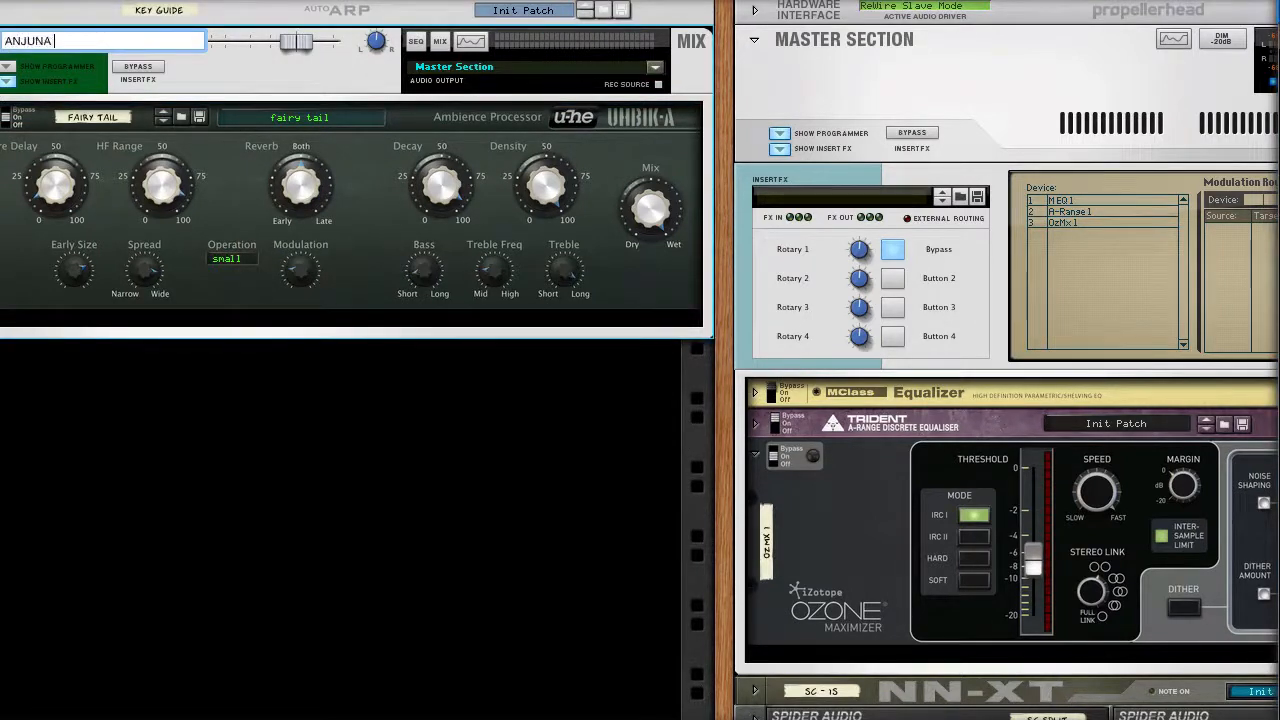
type("RB")
key("Return")
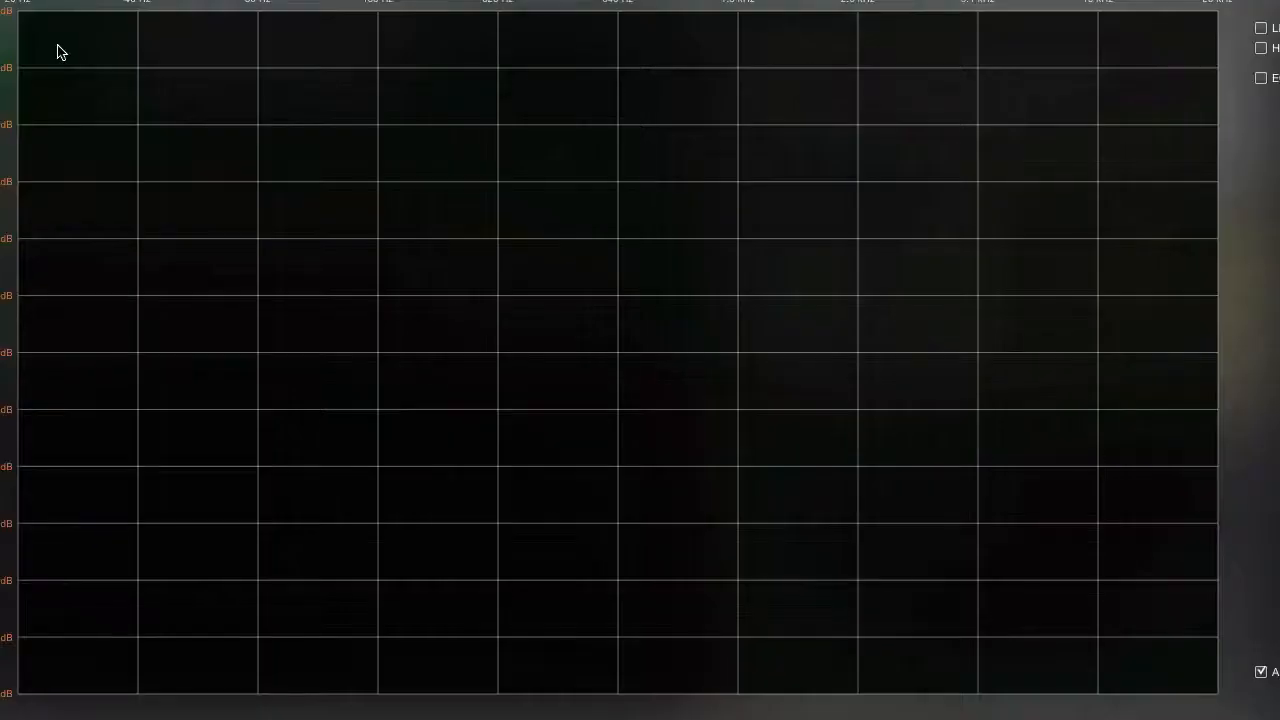
left_click(1261, 48)
left_click(1261, 48)
left_click(1261, 48)
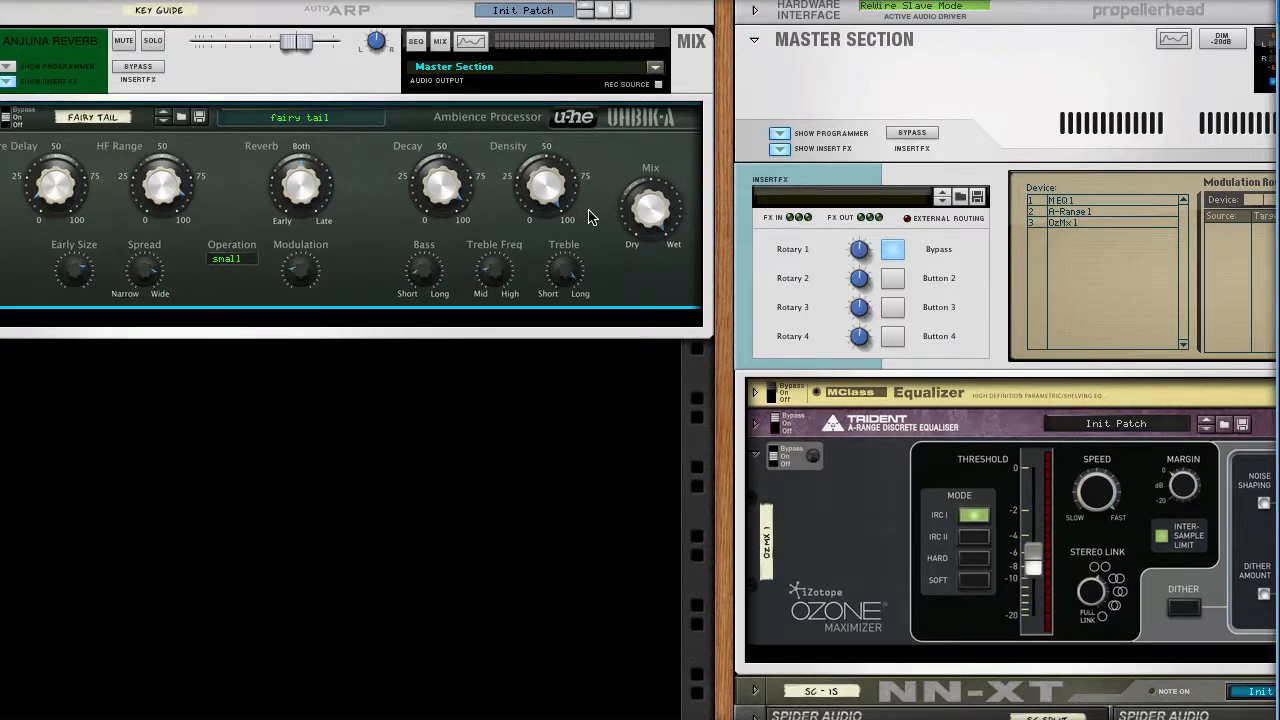
Step: On the rack's rear, disconnect the Uhbik-A from the channel's insert FX jacks and feed its audio inputs from the Master Section's FX Send 1
key("Tab")
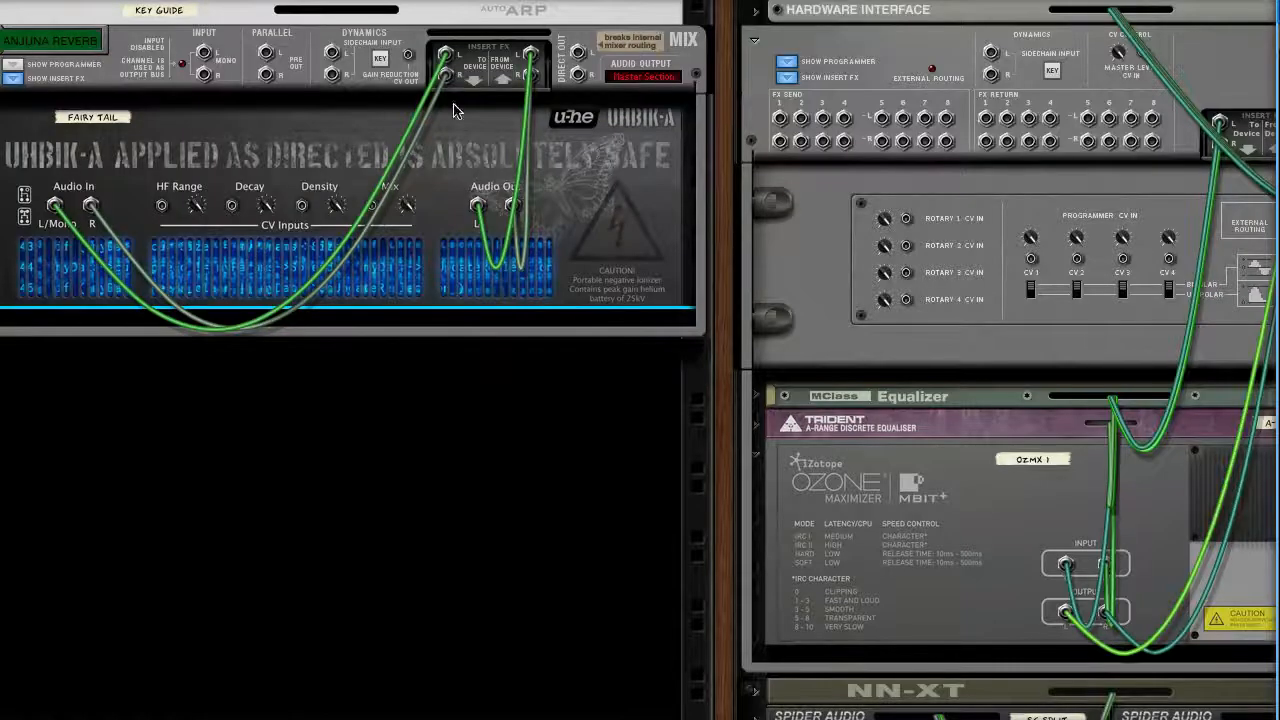
left_click_drag(443, 57, 486, 68)
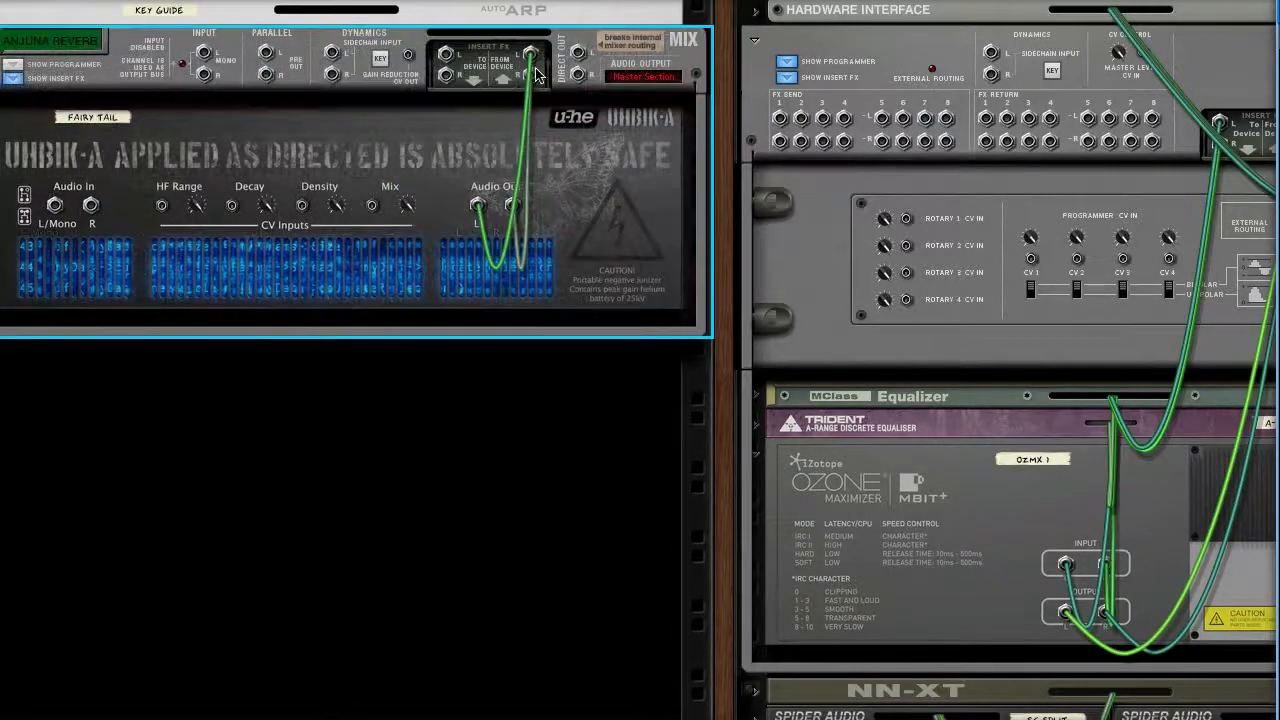
left_click_drag(54, 205, 780, 118)
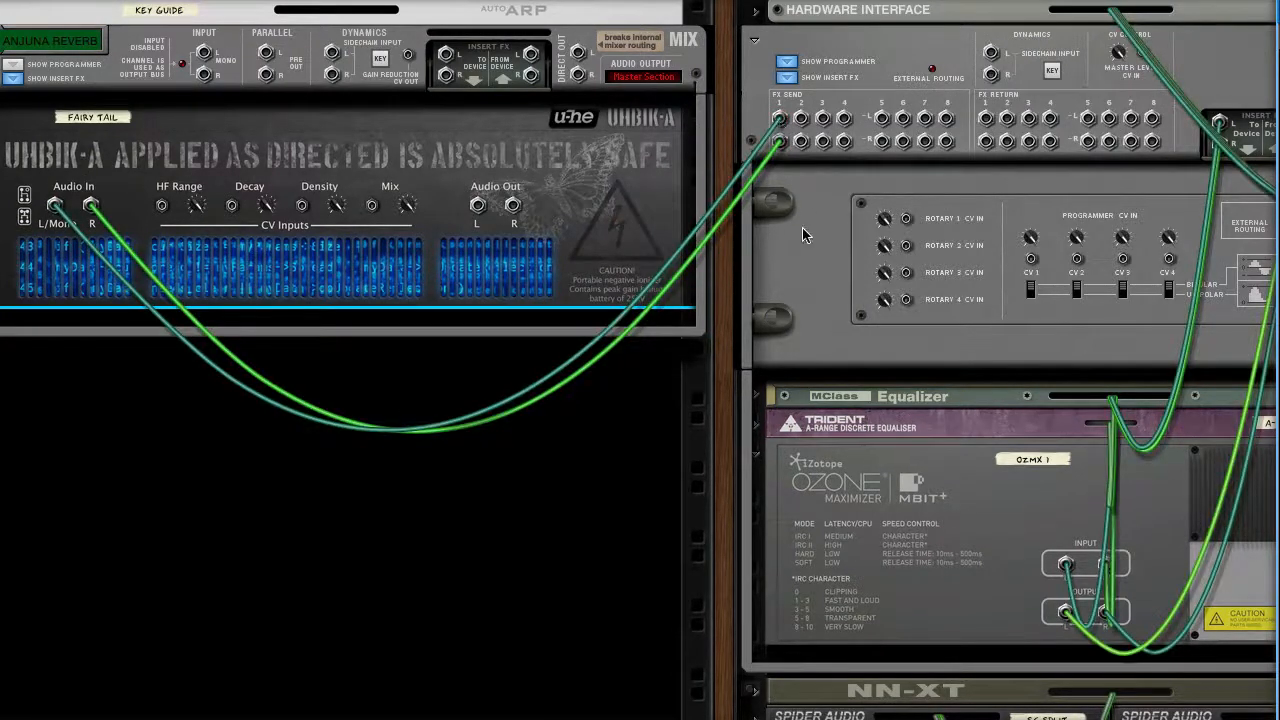
Step: Add an MClass Compressor below the Uhbik-A in the ANJUNA REVERB channel's insert effects
right_click(358, 318)
mouse_move(447, 405)
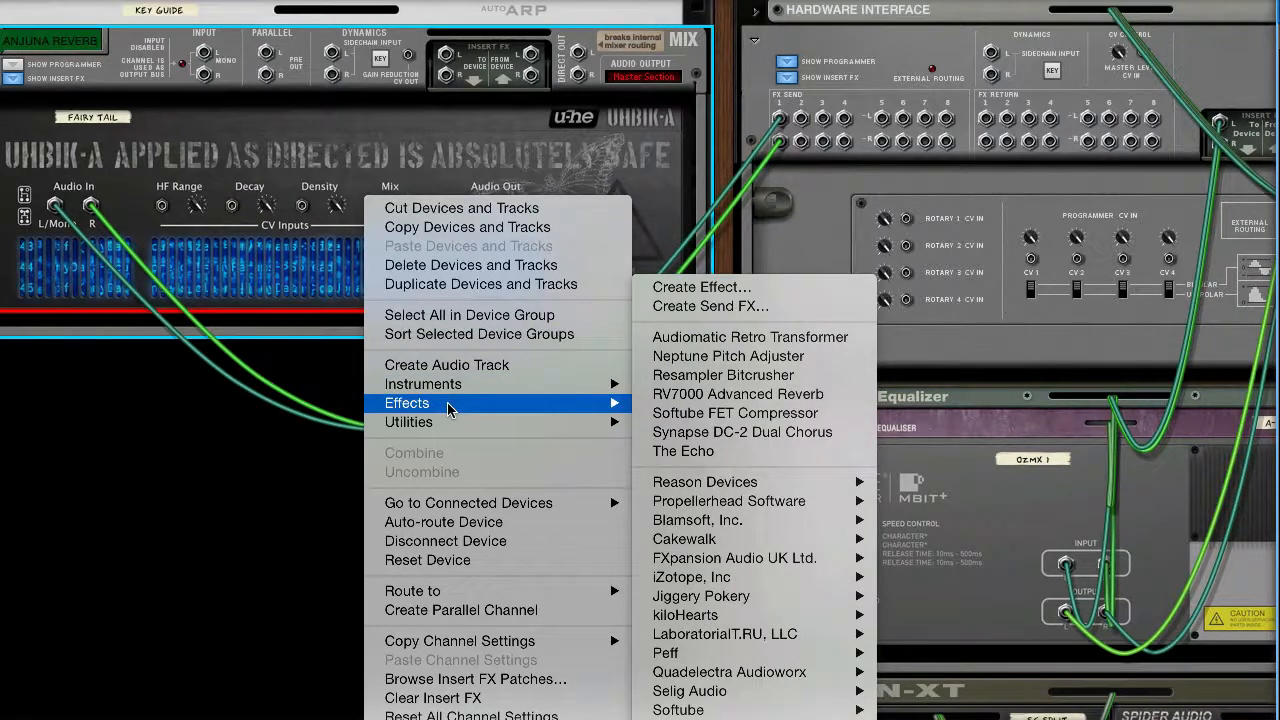
mouse_move(716, 488)
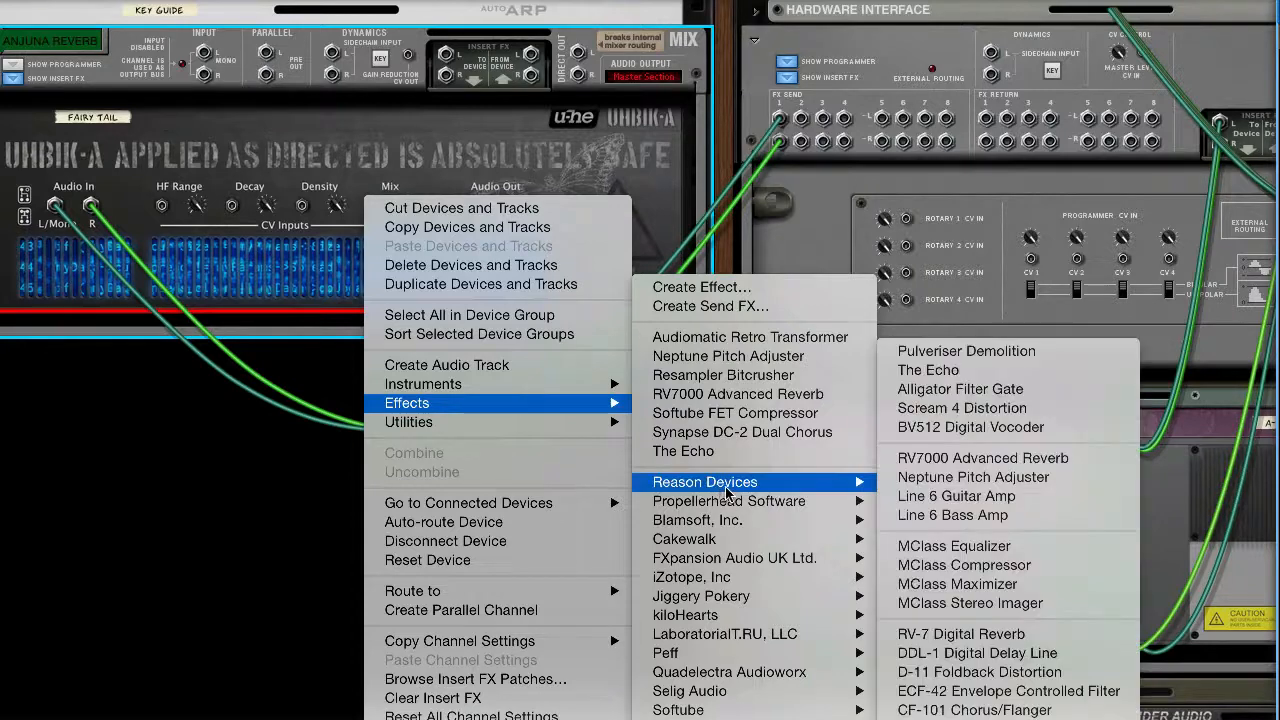
left_click(967, 566)
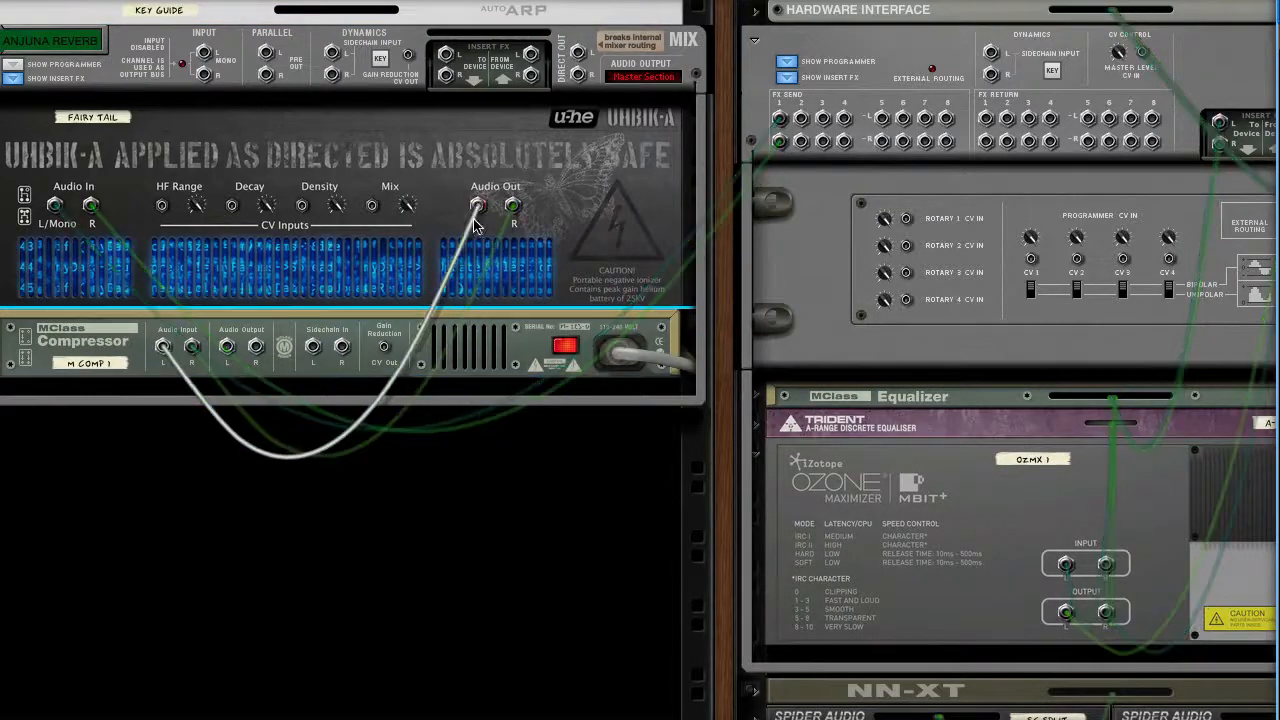
Step: Cable the Uhbik-A's audio outputs into the MClass Compressor and the compressor's outputs to the ANJUNA REVERB channel's inputs
left_click_drag(479, 208, 480, 212)
left_click(99, 369)
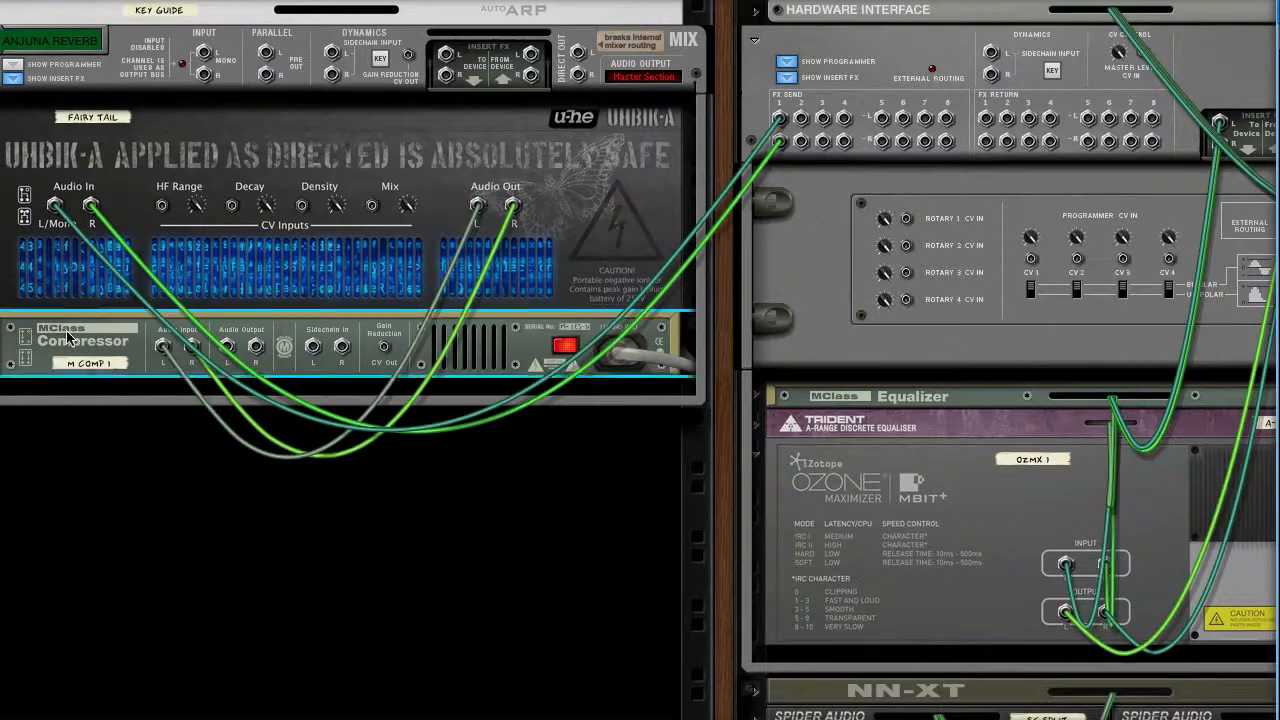
left_click_drag(227, 346, 204, 56)
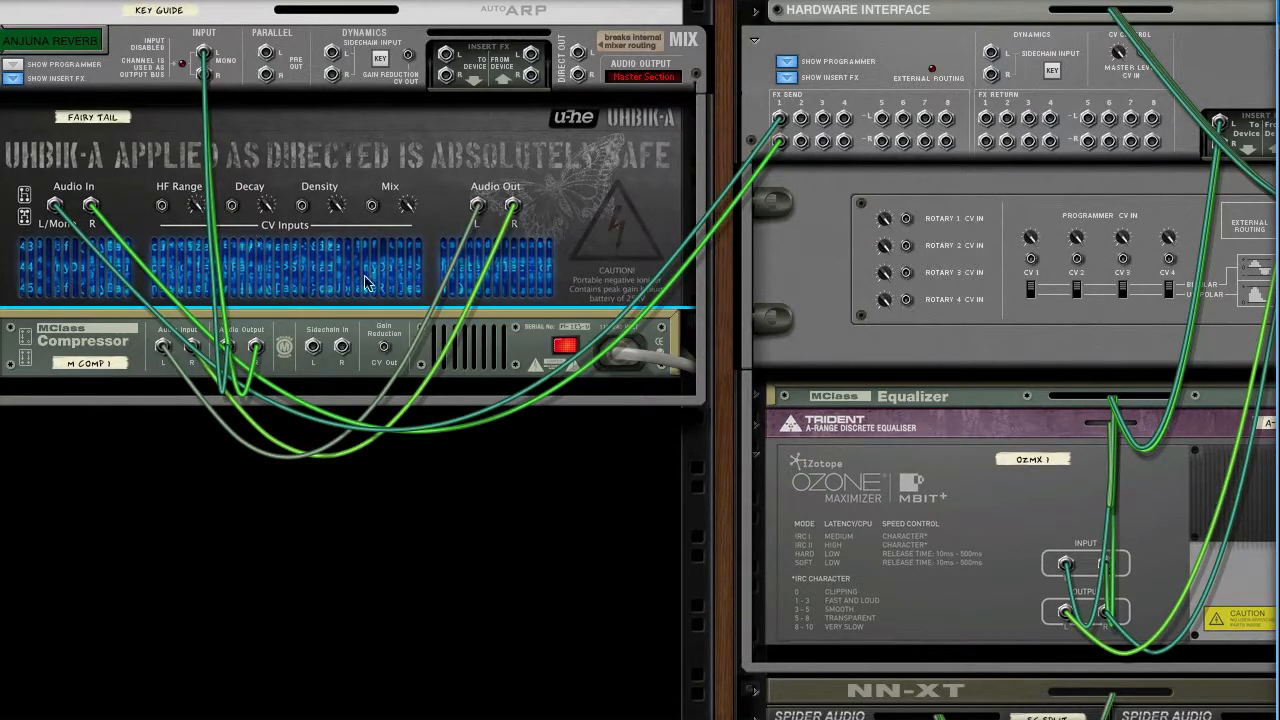
left_click(447, 358)
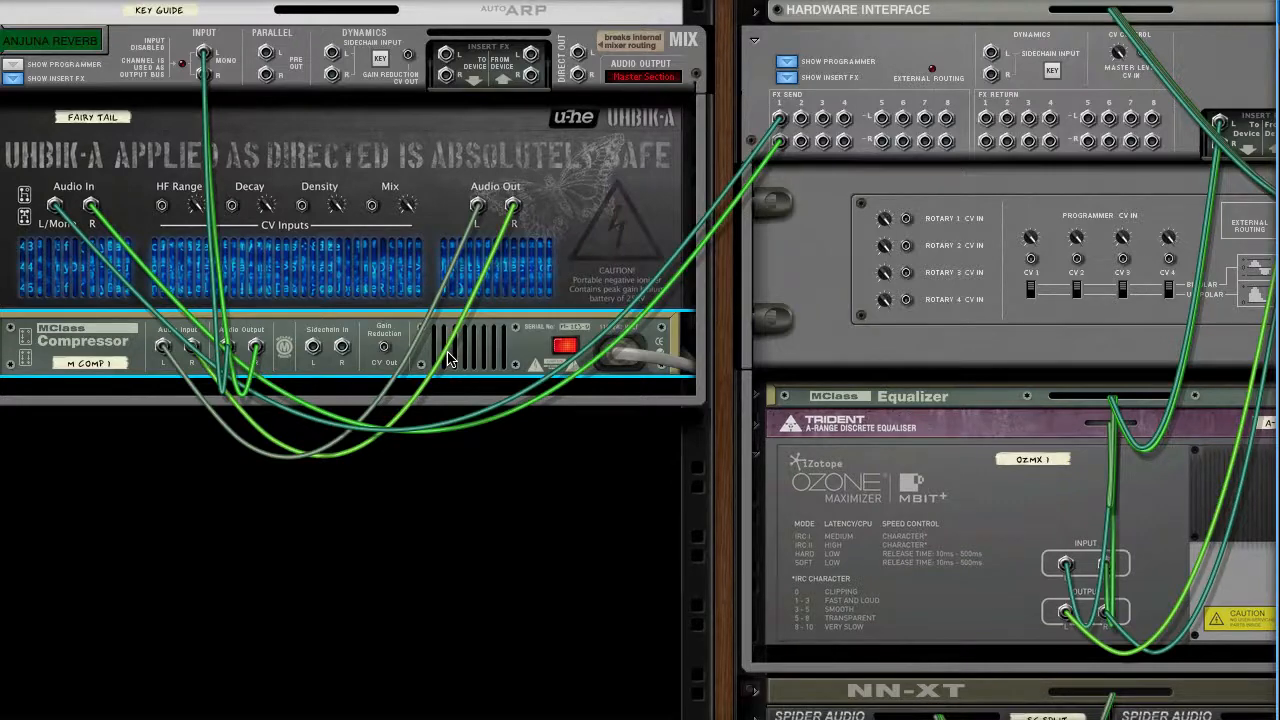
Step: Switch to Ableton Live and play a short passage of the soloed Anjuna reference track
key("super+Tab")
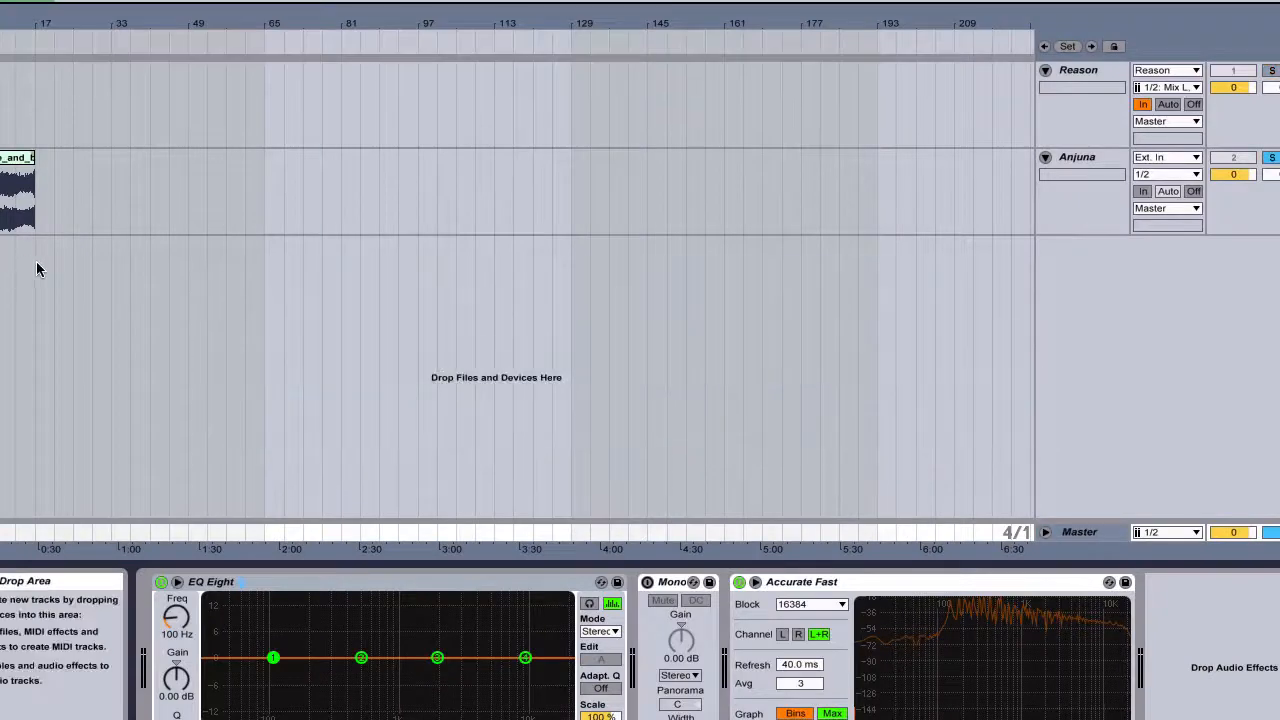
key("space")
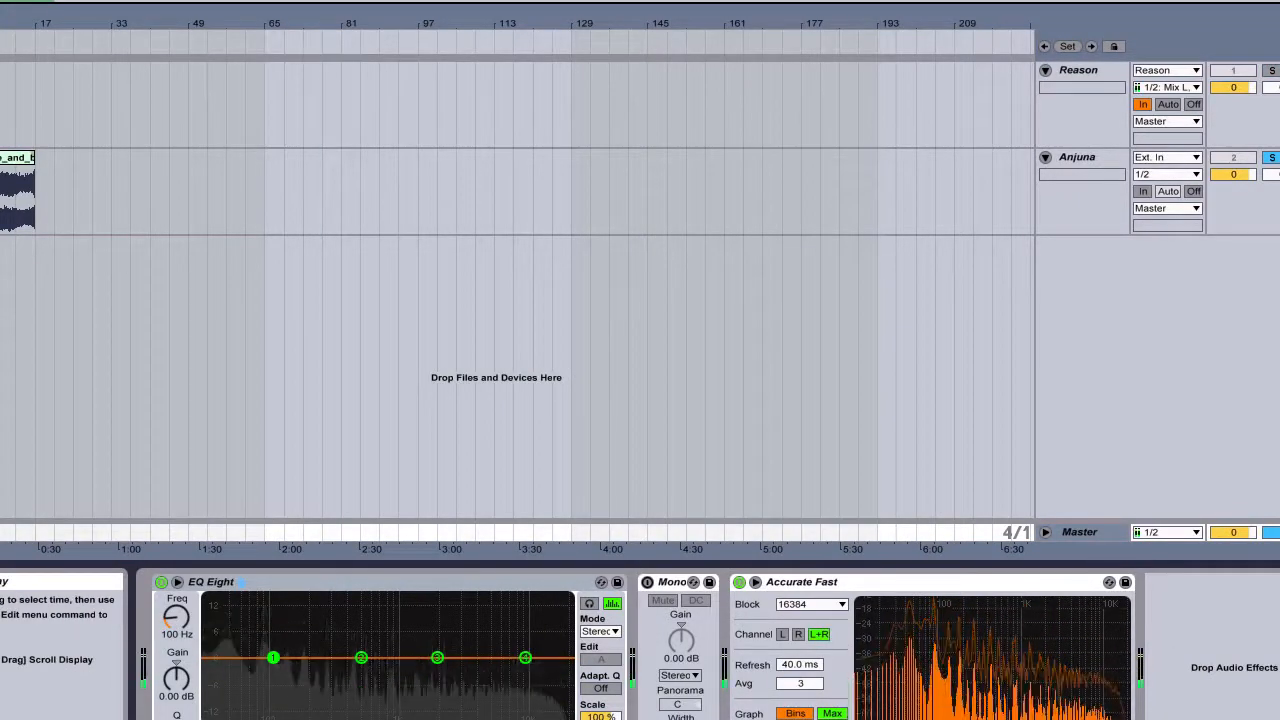
key("space")
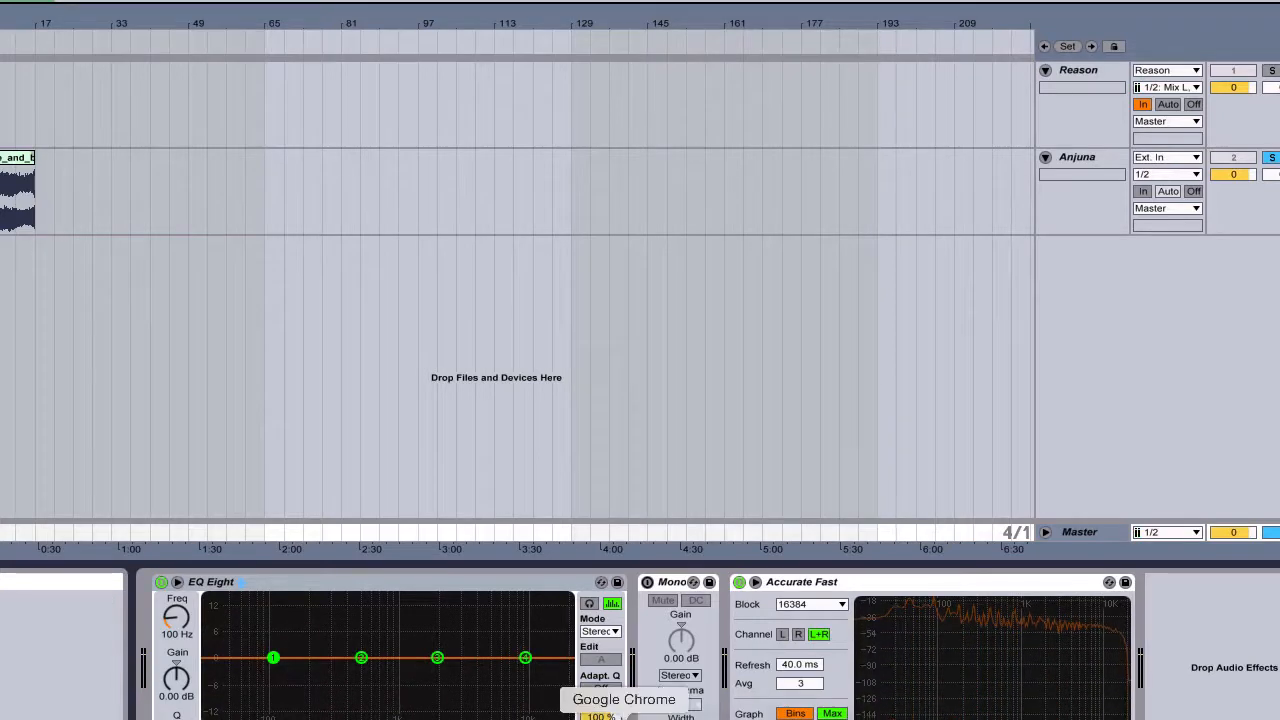
Step: Switch to Google Chrome, play the YouTube reference Mike Koglin vs. 7 Skies - Vision, and put its window away
right_click(626, 718)
left_click(660, 506)
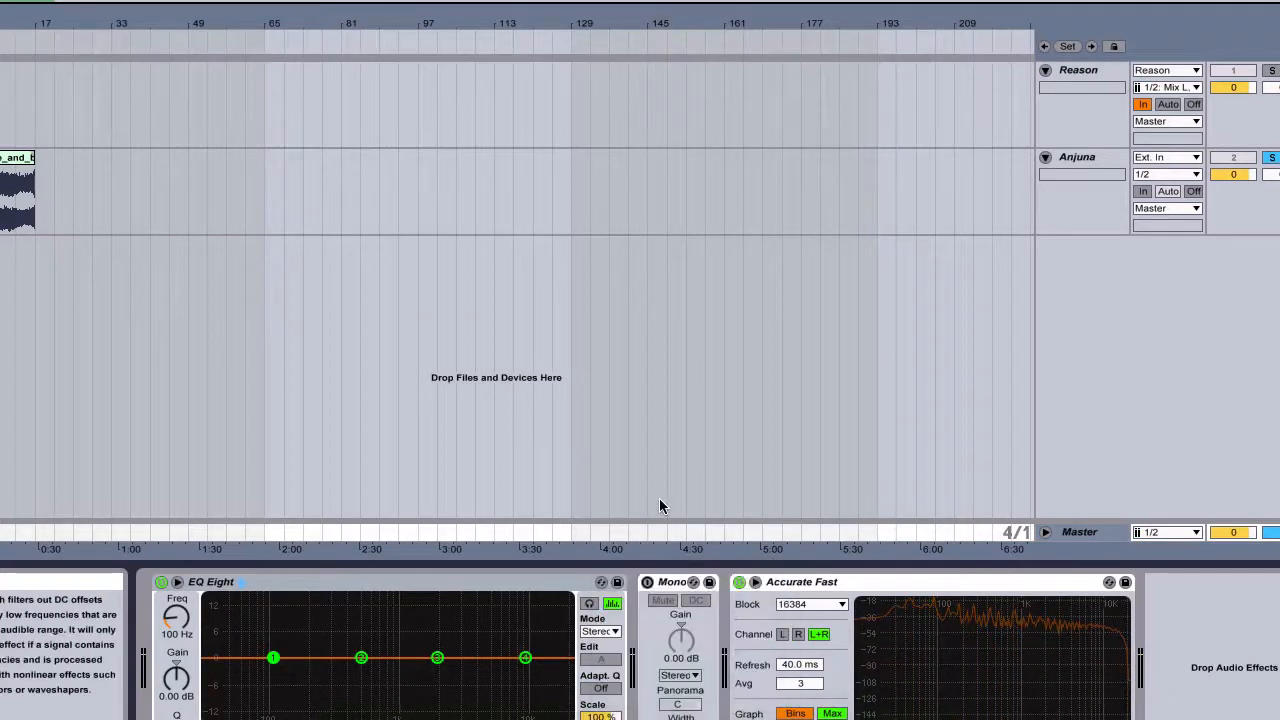
key("super+w")
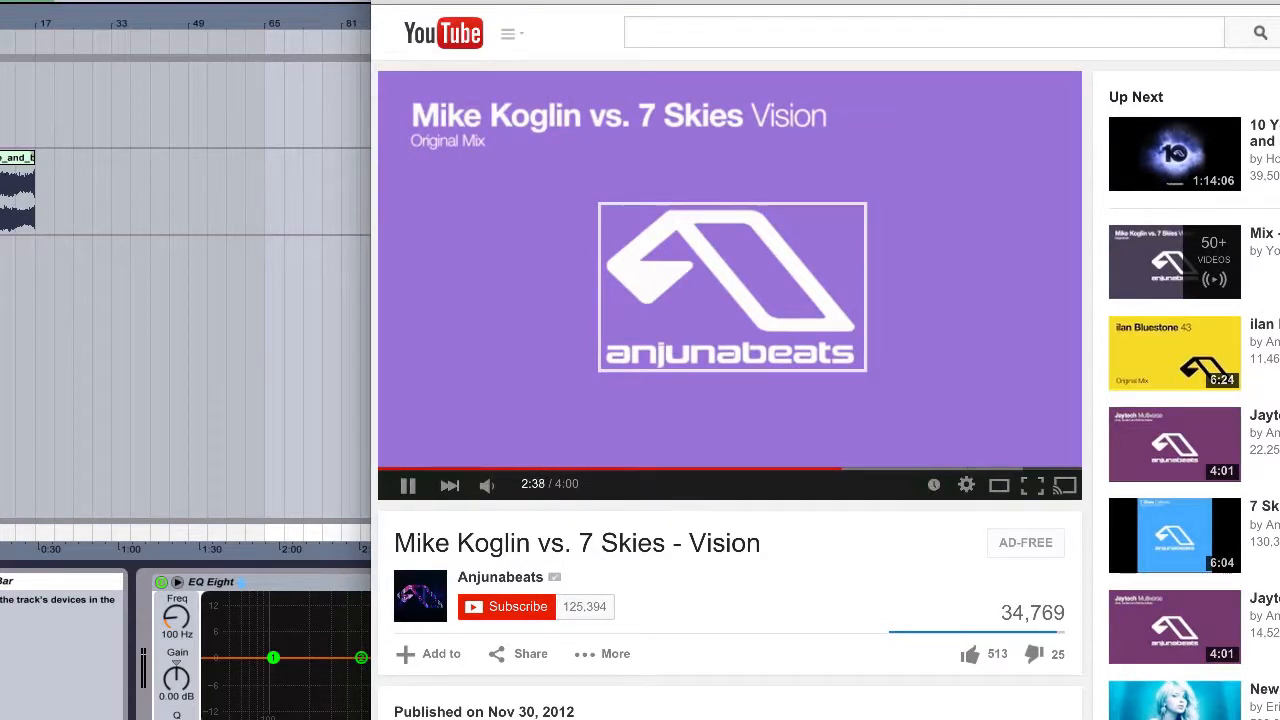
left_click(539, 374)
left_click(405, 2)
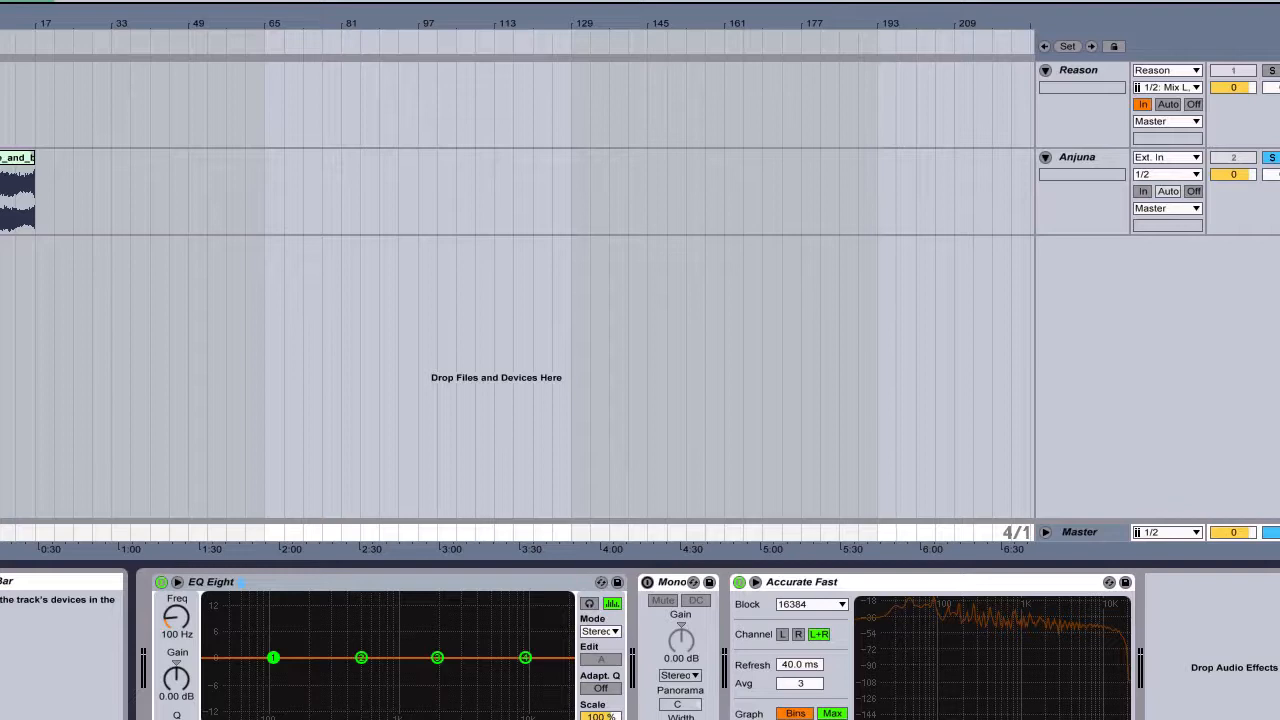
Step: Bring up the YouTube video BURNS - Lies and play it from about 0:23 as another reference
left_click_drag(1279, 3, 780, 1)
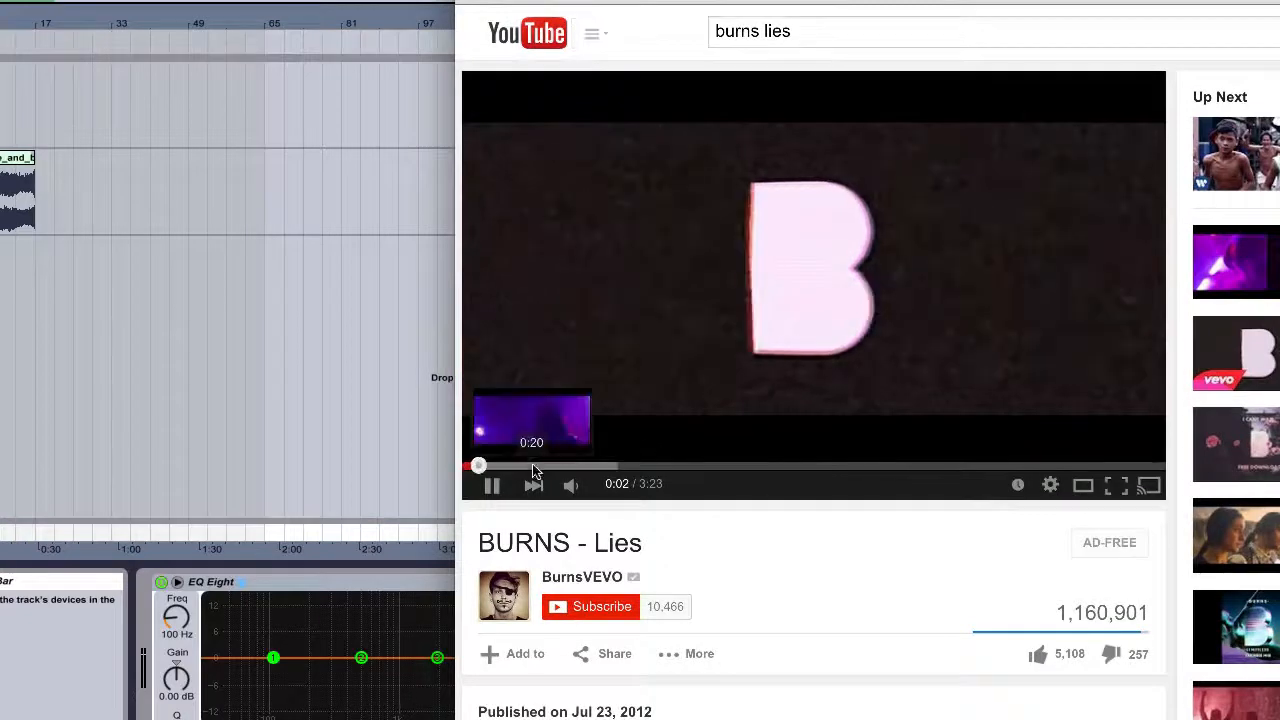
left_click(500, 484)
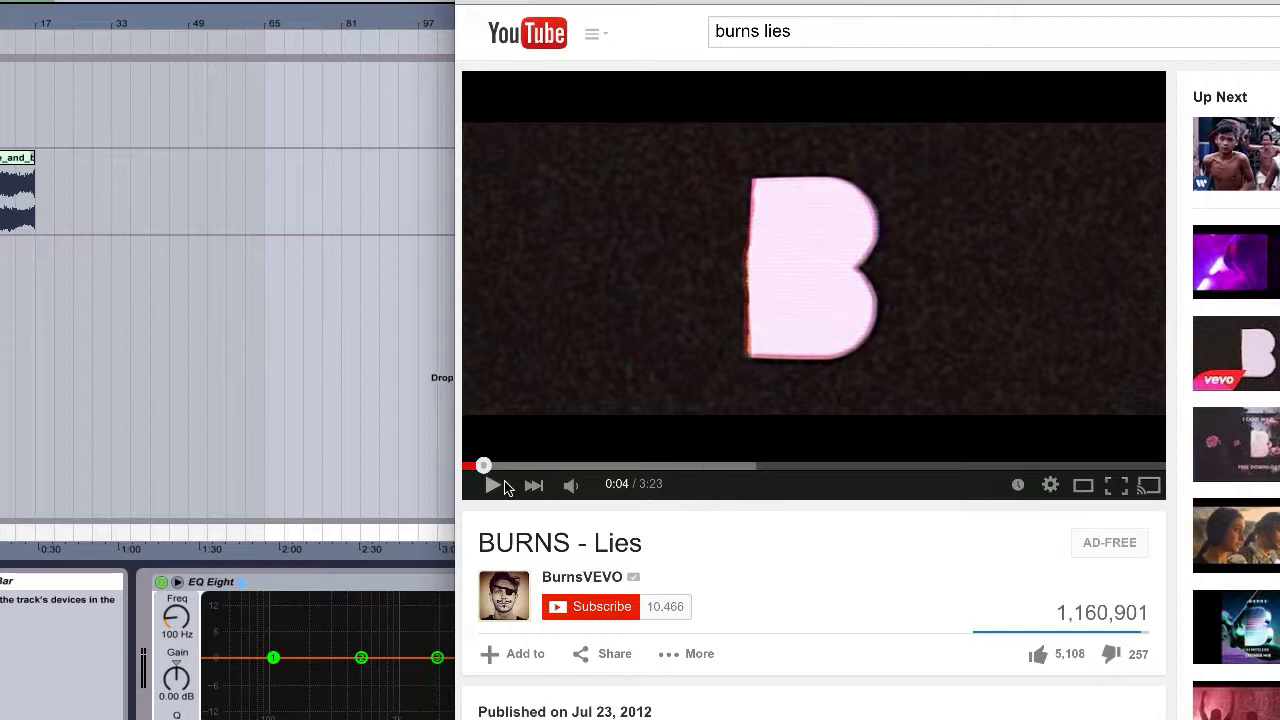
left_click(496, 486)
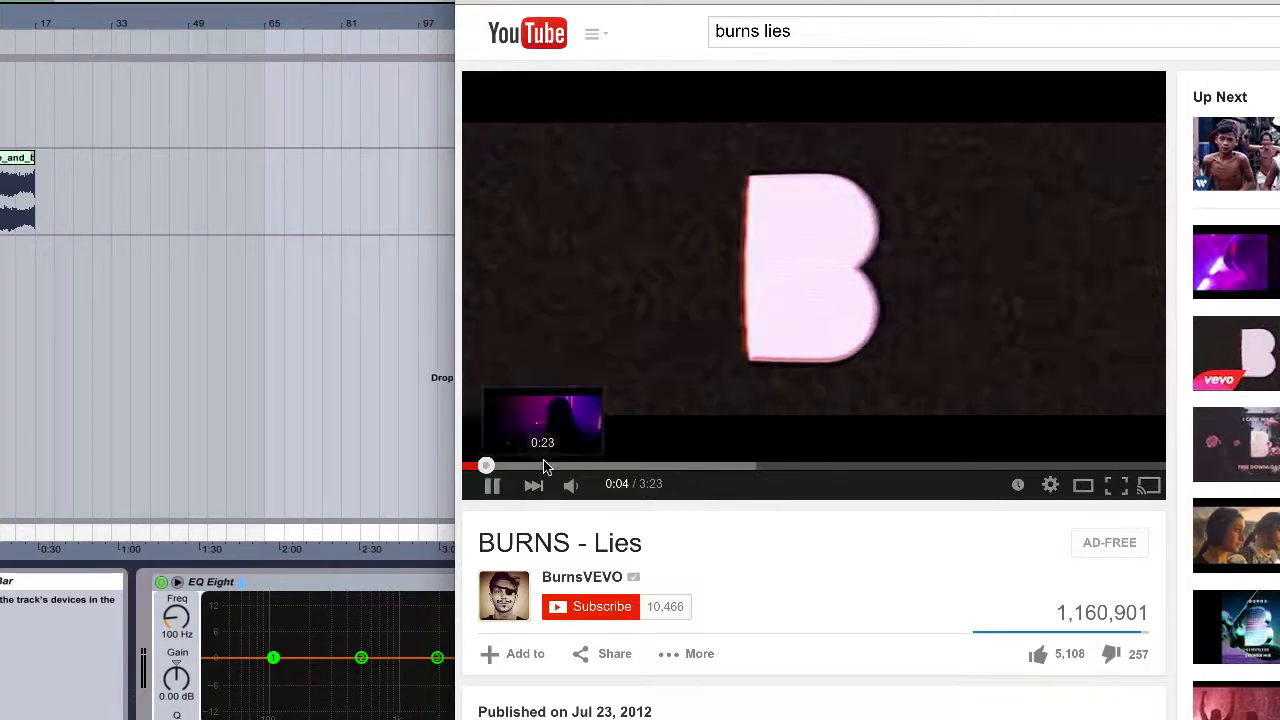
left_click(544, 466)
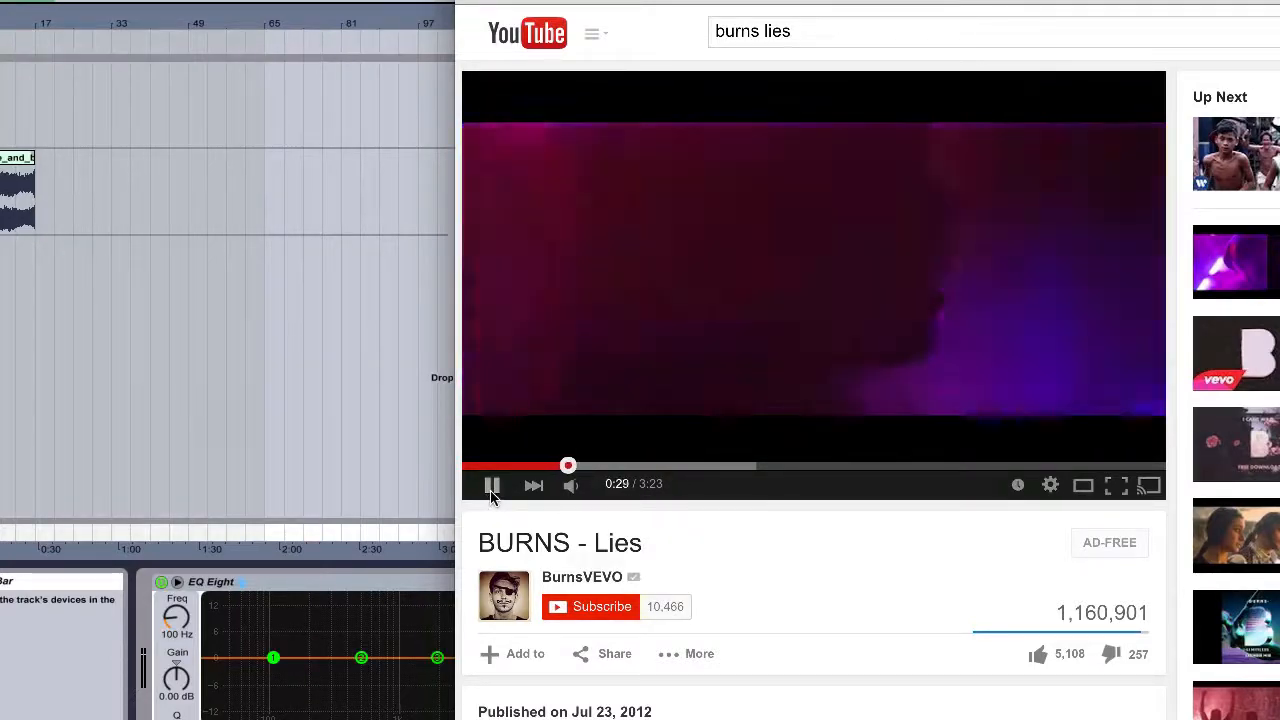
left_click(491, 485)
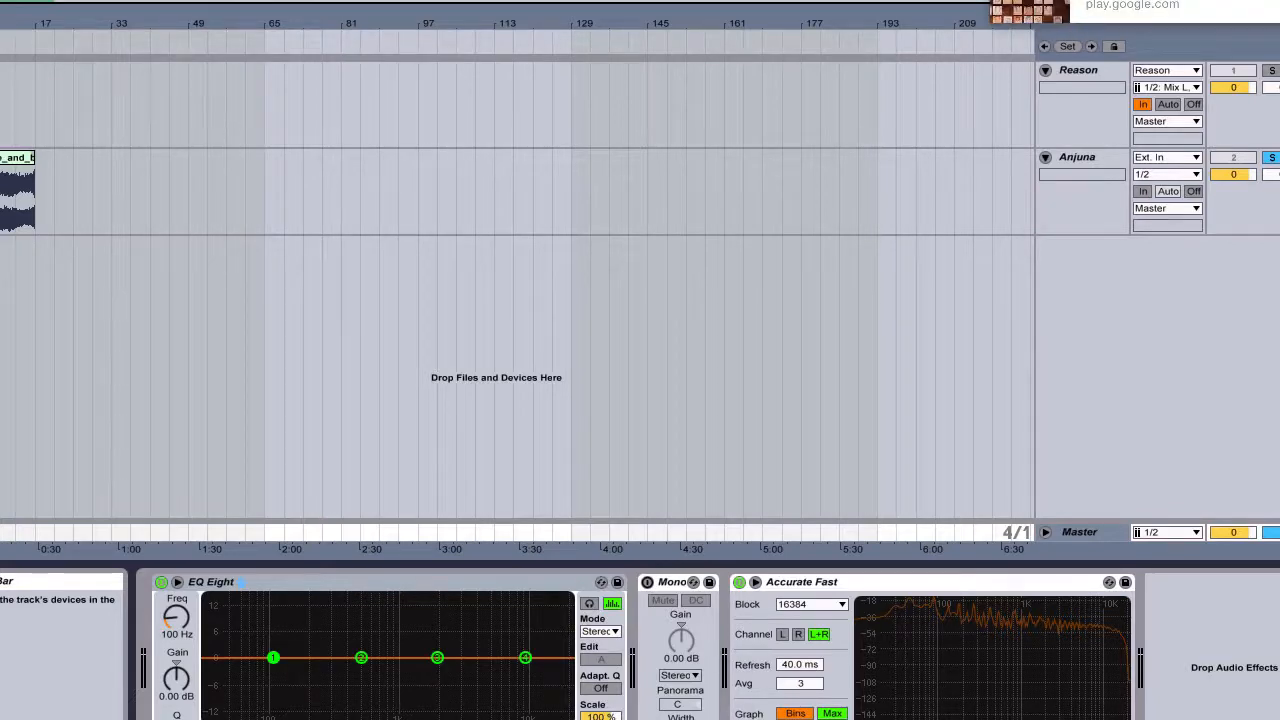
Step: Close the Google Play music page and switch to Reason
key("ctrl+Right")
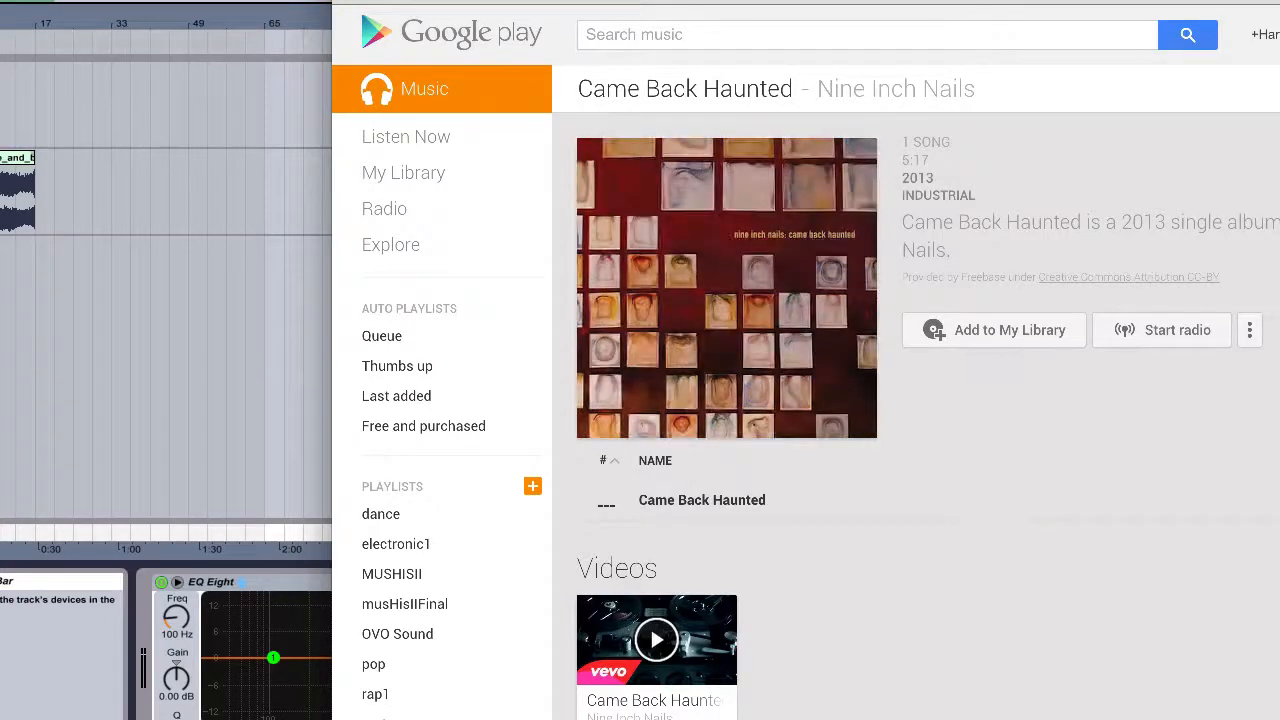
key("super+w")
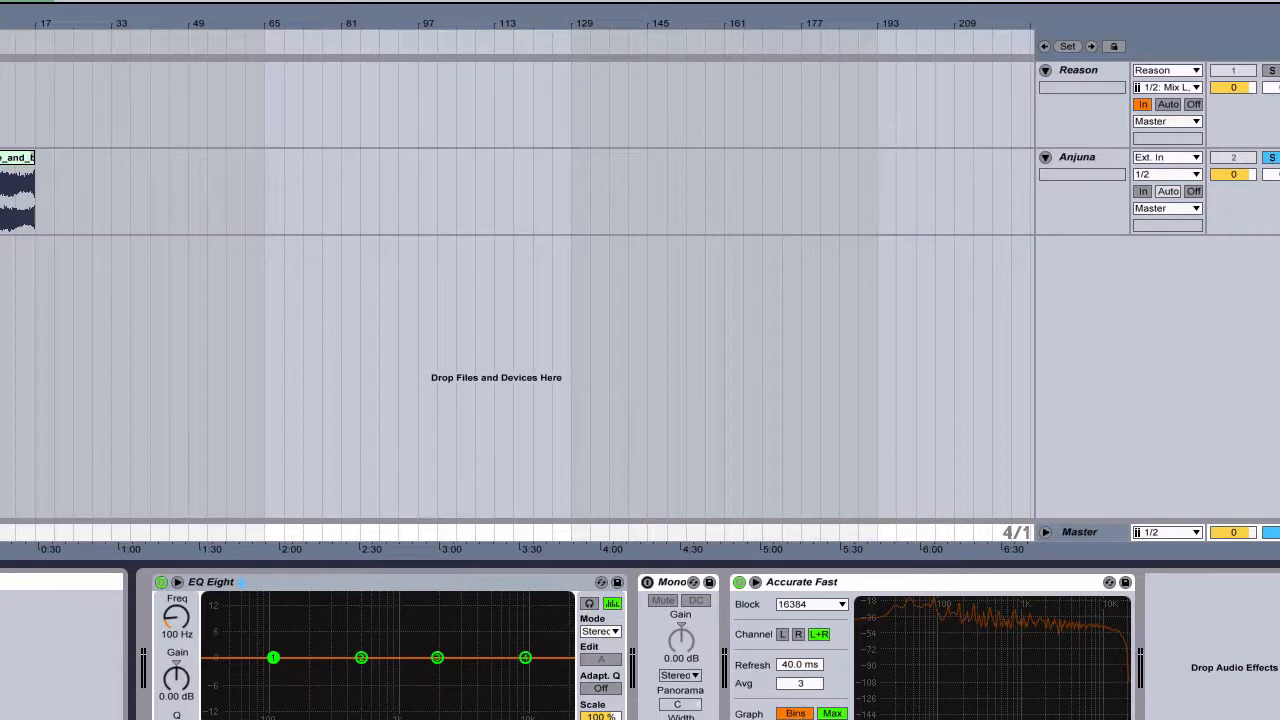
key("super+Tab")
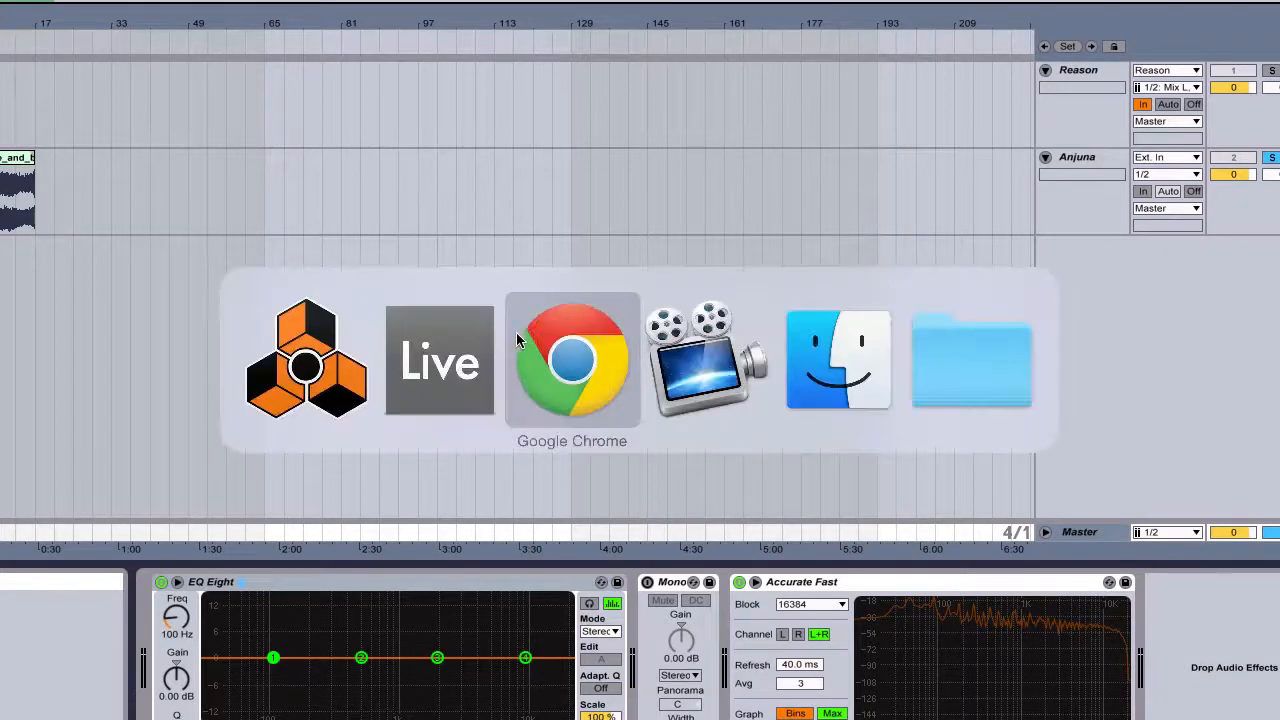
left_click(345, 360)
Step: Unfold the Lead mix channel on the back of the rack and show its insert FX area
scroll(606, 367, "right", 4)
scroll(606, 367, "down", 7)
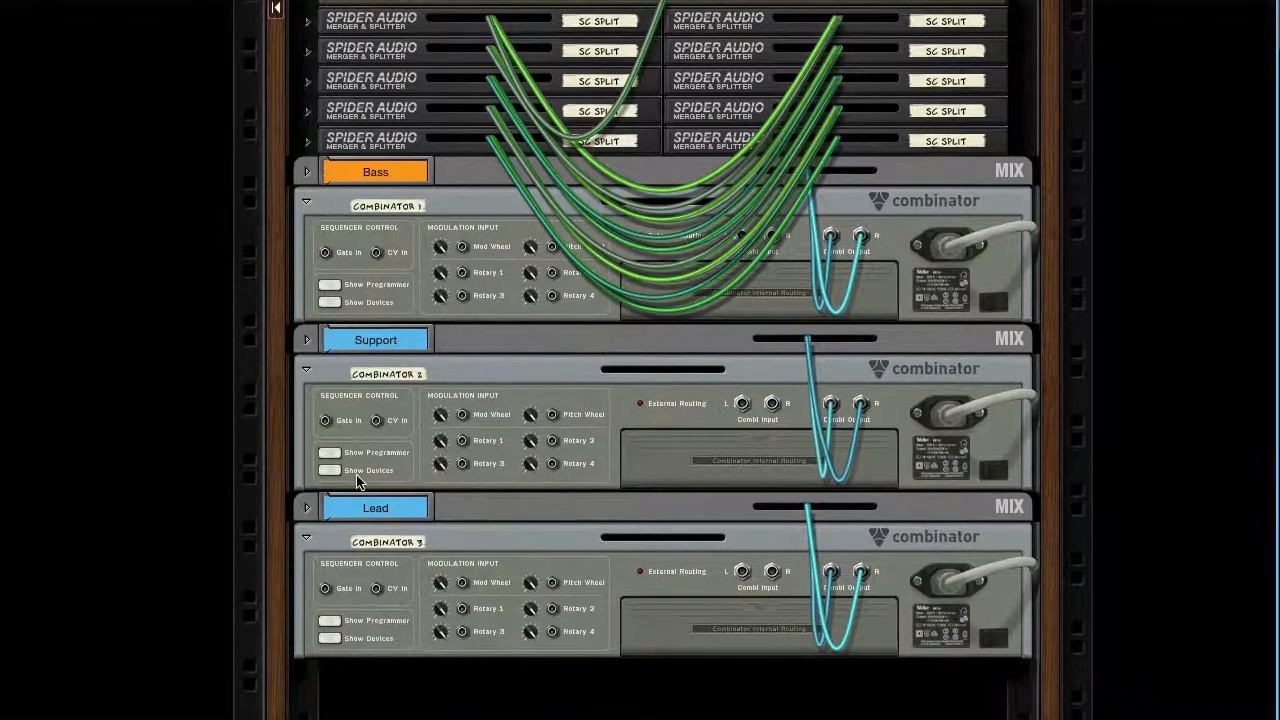
left_click(510, 515)
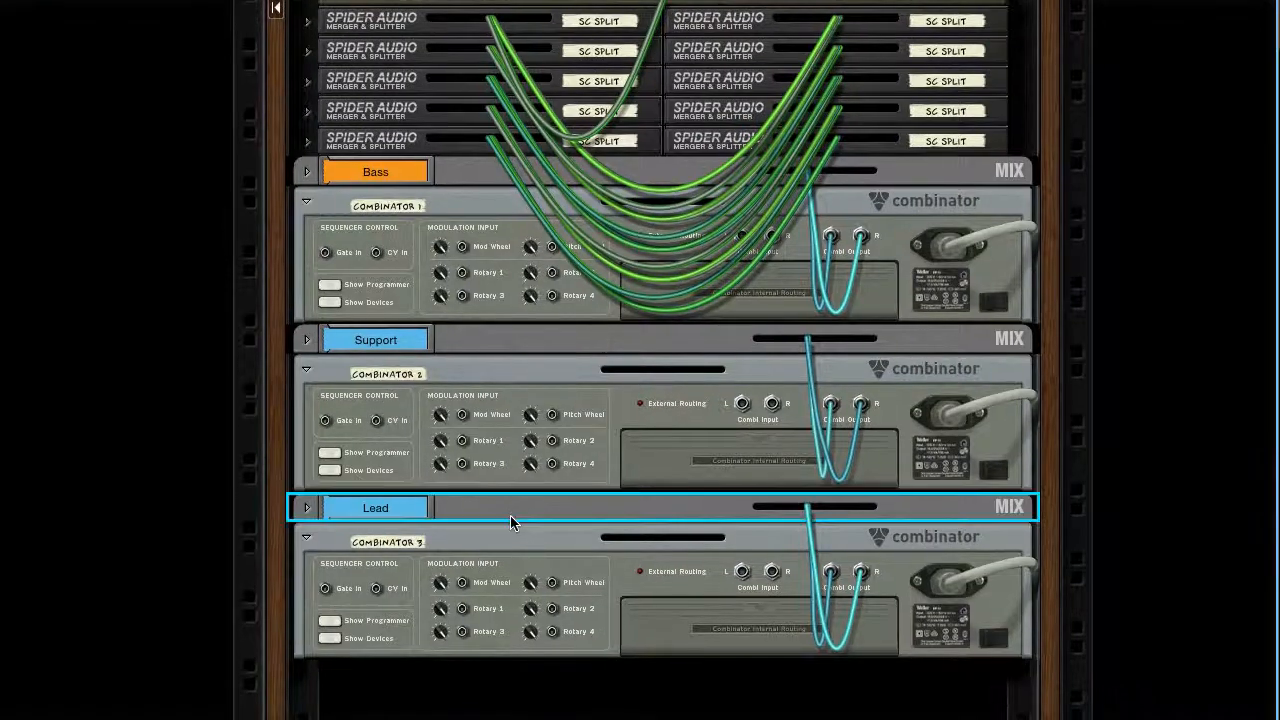
scroll(450, 480, "down", 3)
left_click(306, 389)
left_click(338, 426)
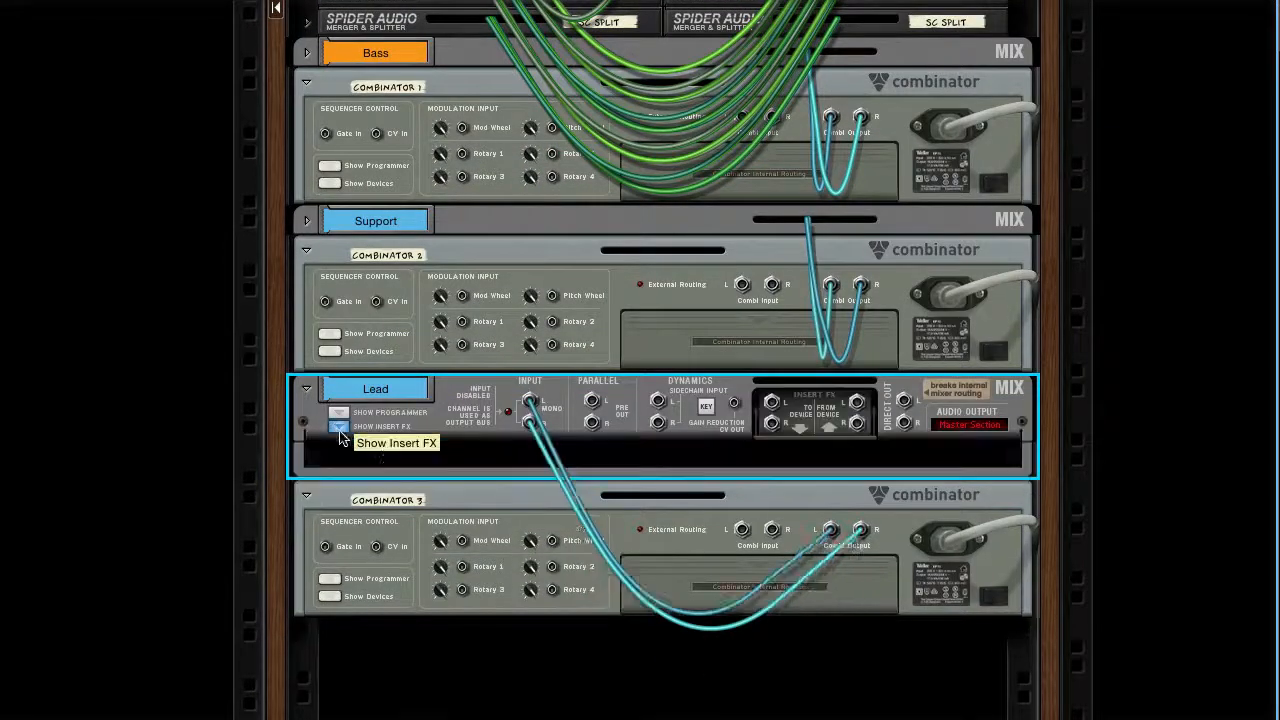
Step: Add a Spider Audio Merger & Splitter inside the Lead channel's insert FX
right_click(386, 455)
mouse_move(462, 404)
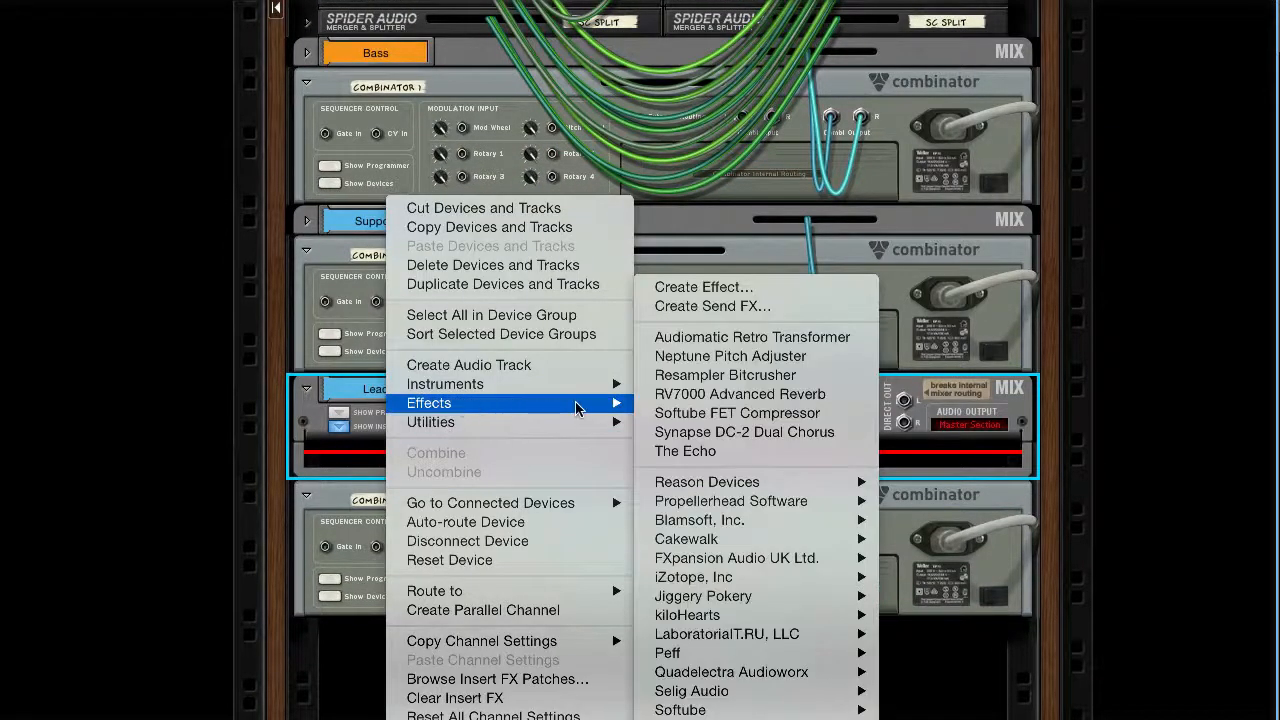
mouse_move(580, 422)
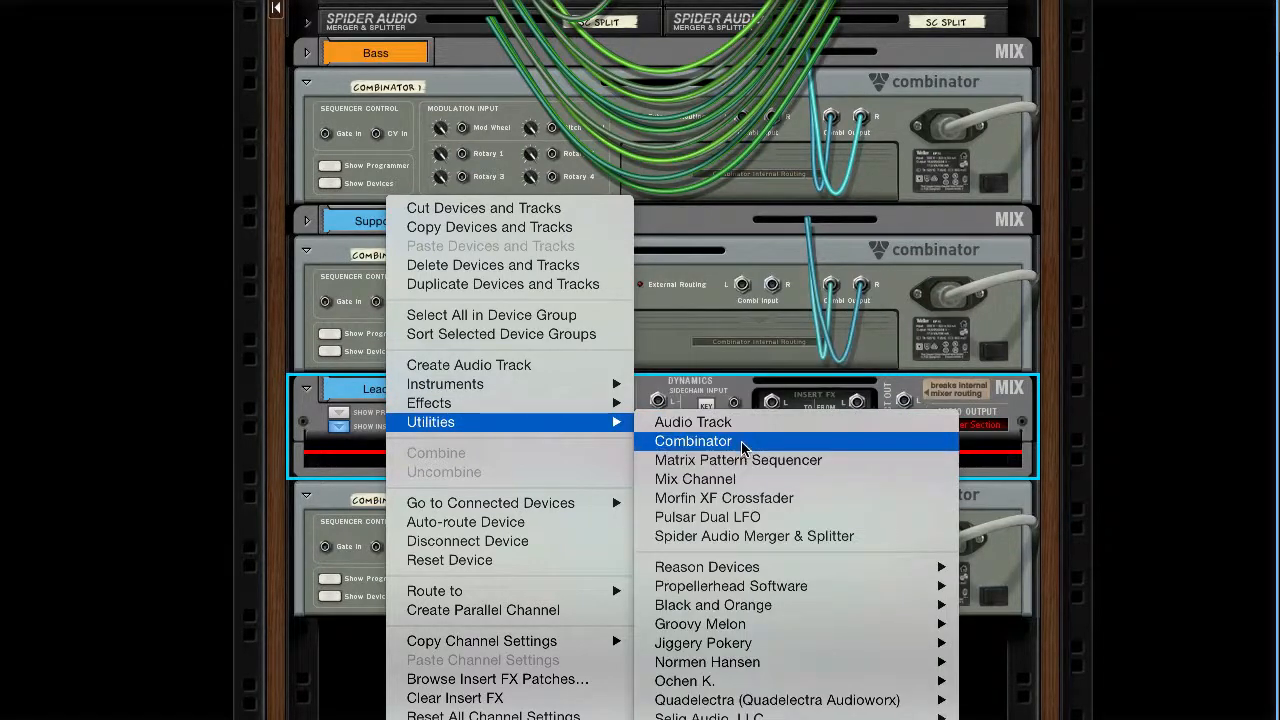
left_click(748, 536)
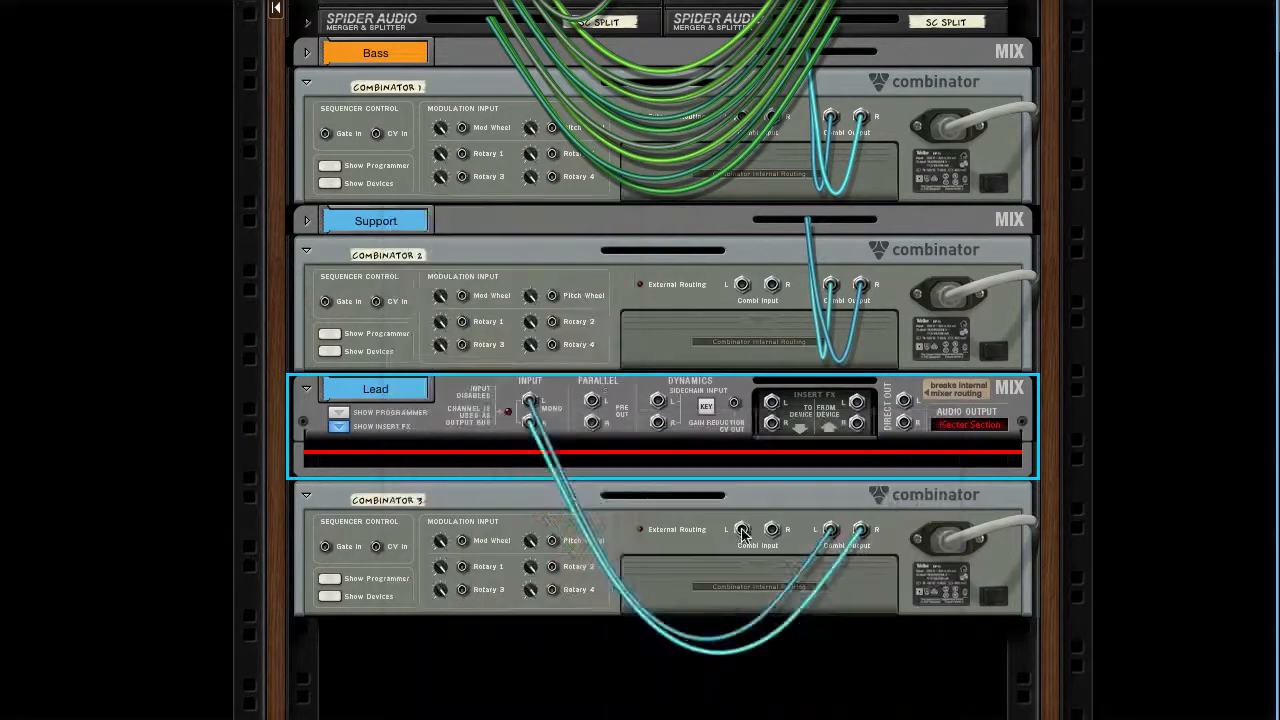
Step: Cable the Lead channel's insert signal through the Spider splitter and into the sidechain input of the reverb's MClass Compressor
left_click(508, 472)
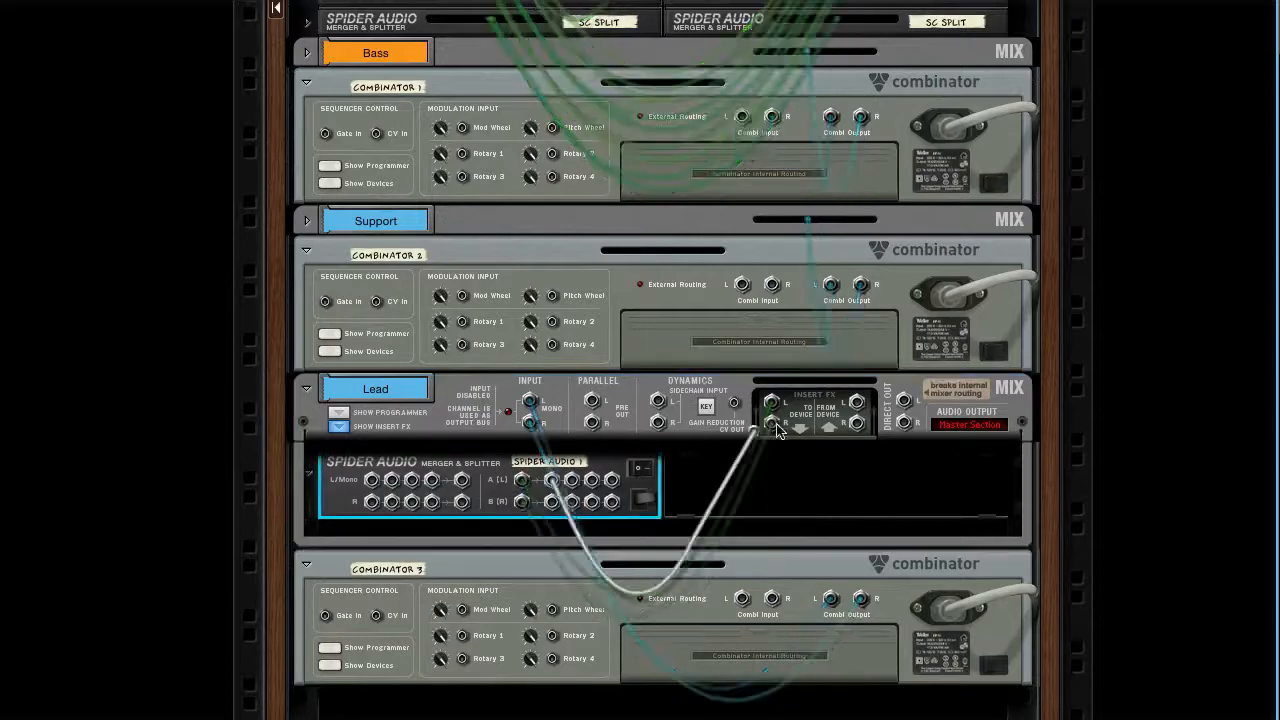
left_click_drag(505, 470, 400, 423)
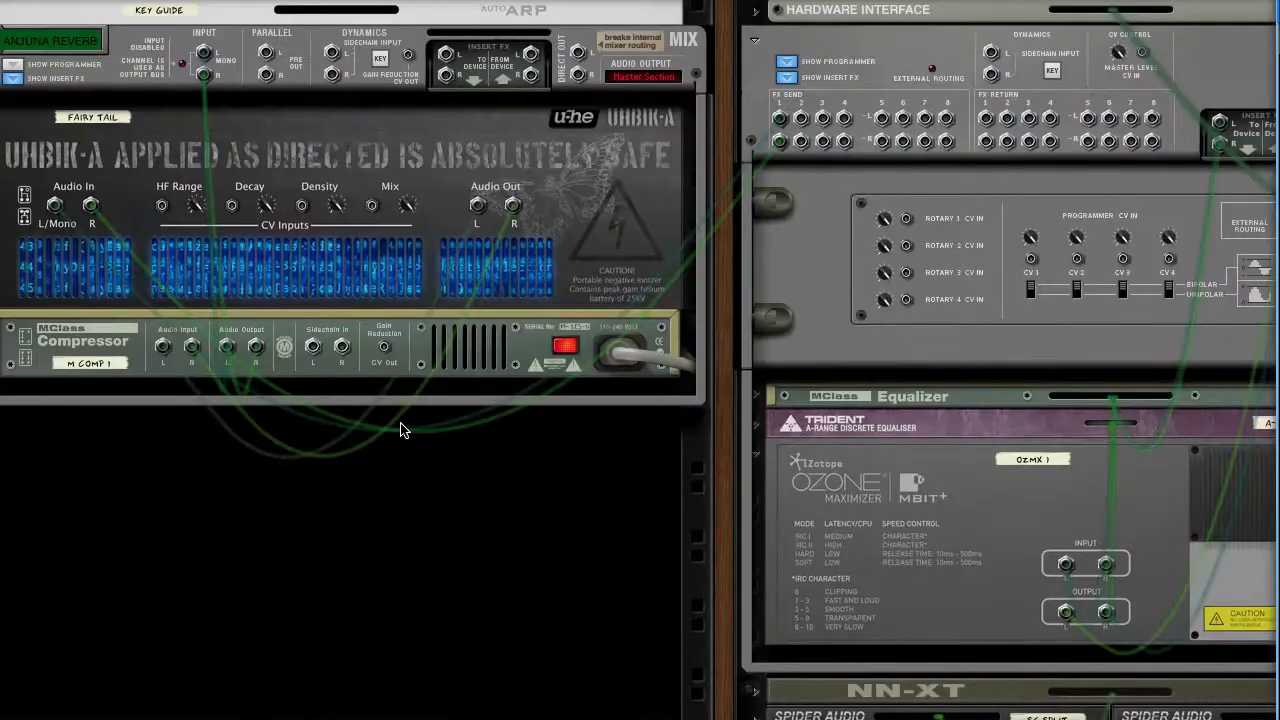
left_click_drag(400, 430, 314, 346)
Step: Turn the MClass Compressor's threshold and attack down to minimum, and raise its ratio and input gain to maximum
key("Tab")
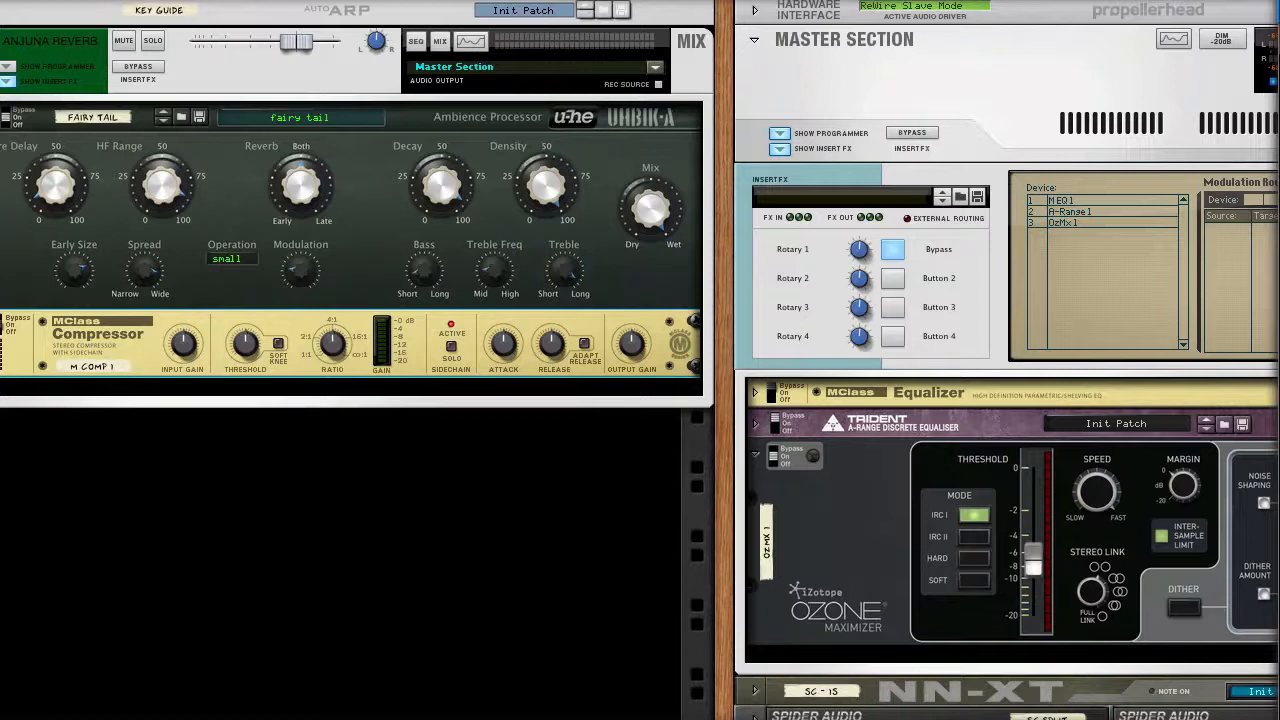
left_click(254, 336)
left_click_drag(250, 338, 251, 389)
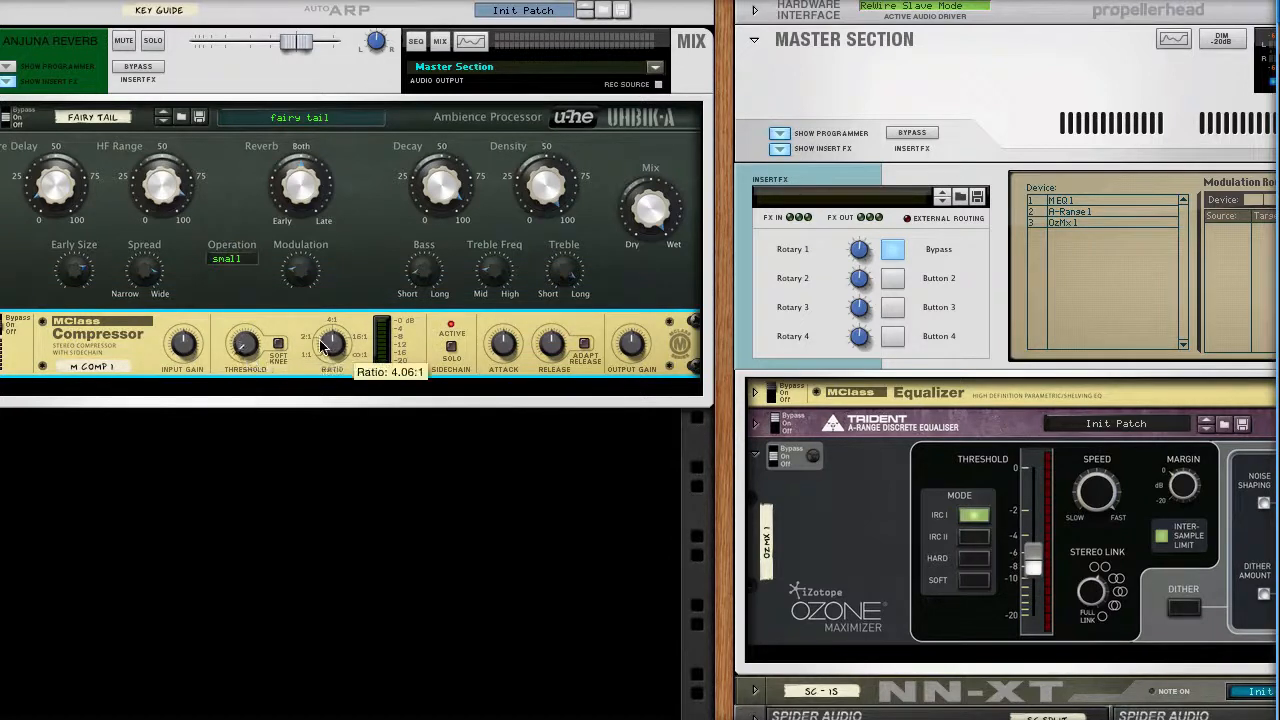
left_click_drag(324, 342, 330, 308)
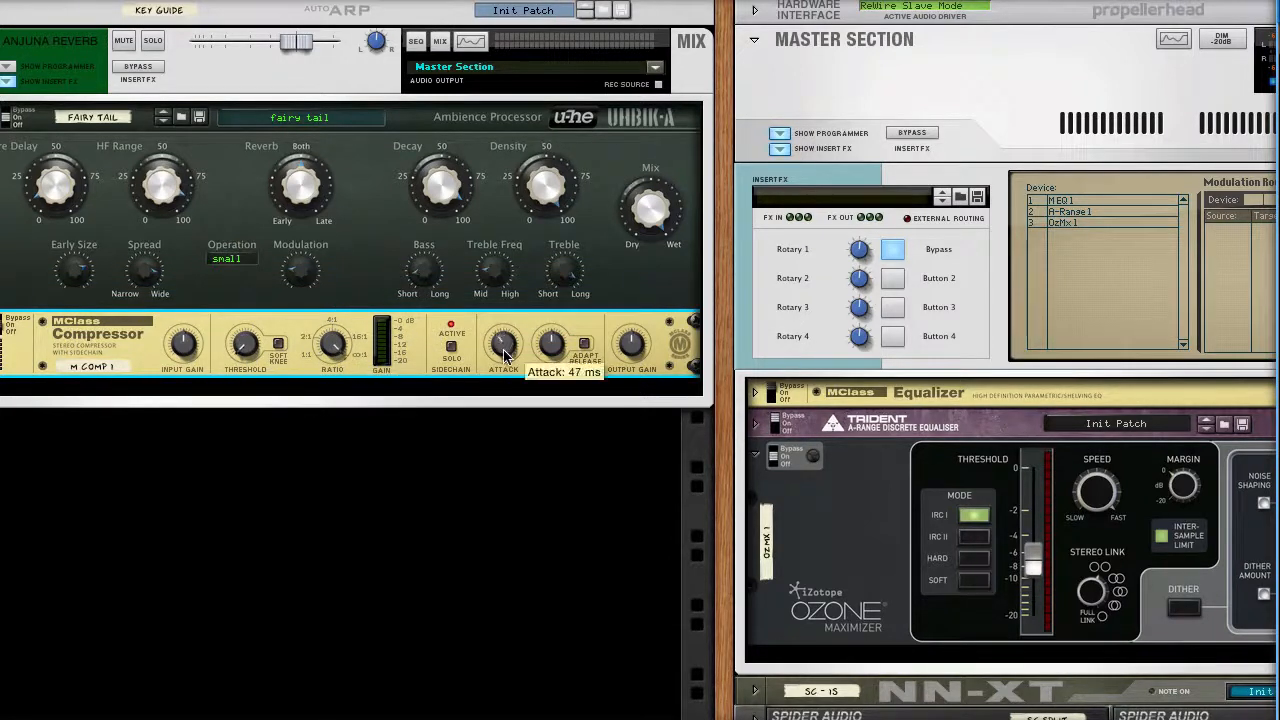
left_click_drag(506, 352, 514, 397)
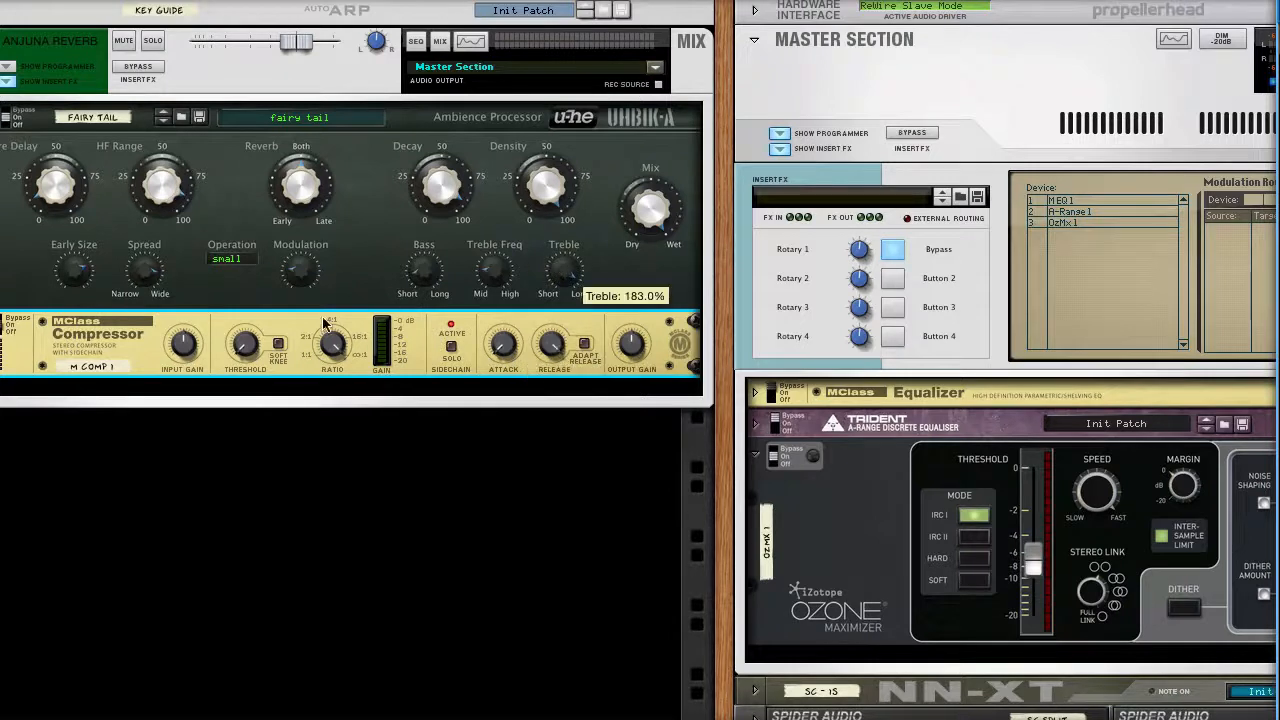
left_click_drag(195, 343, 195, 320)
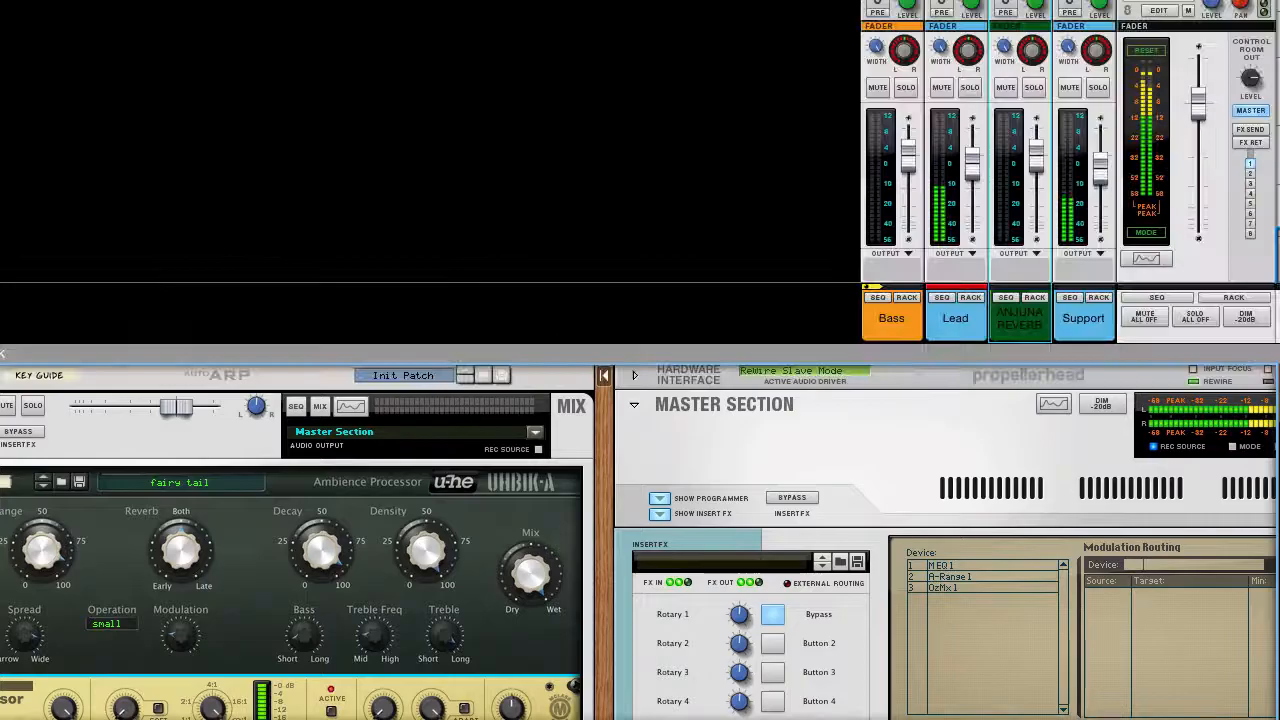
Step: Inspect the mixer's send section and check the soloed Reason track's playback in Ableton Live before returning to Reason
scroll(1038, 118, "up", 5)
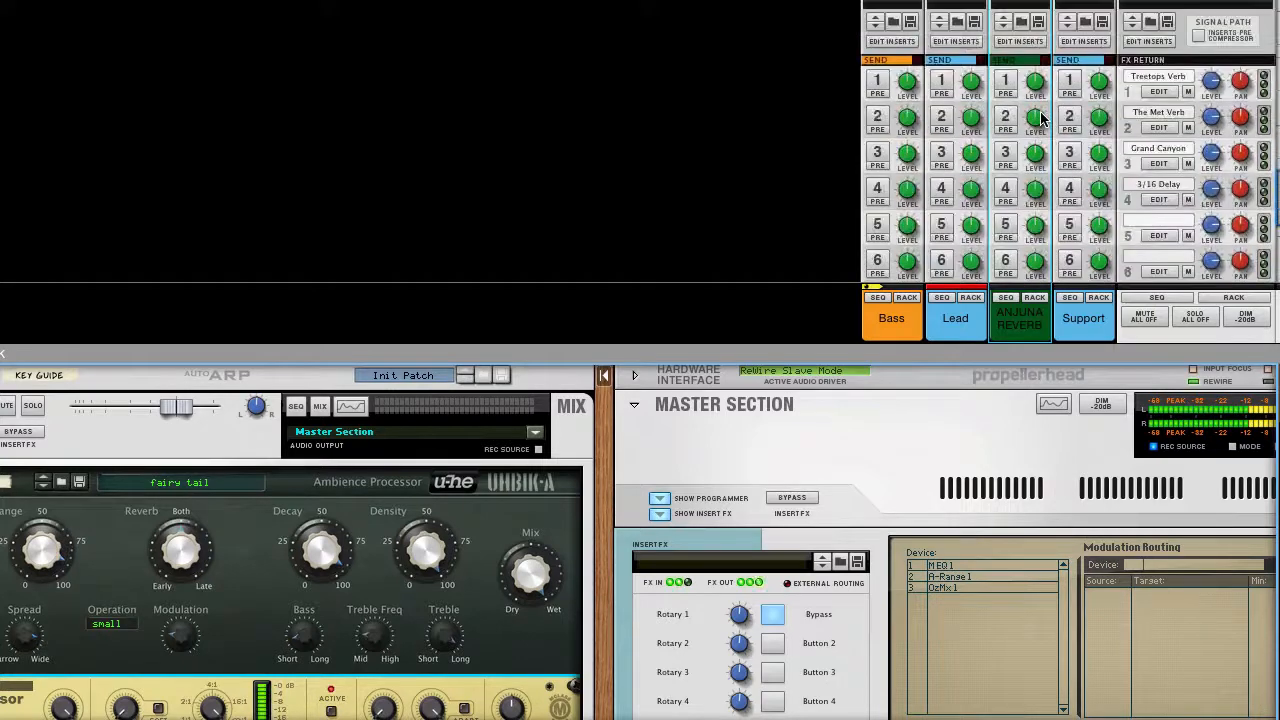
scroll(1038, 118, "down", 5)
key("super+Tab")
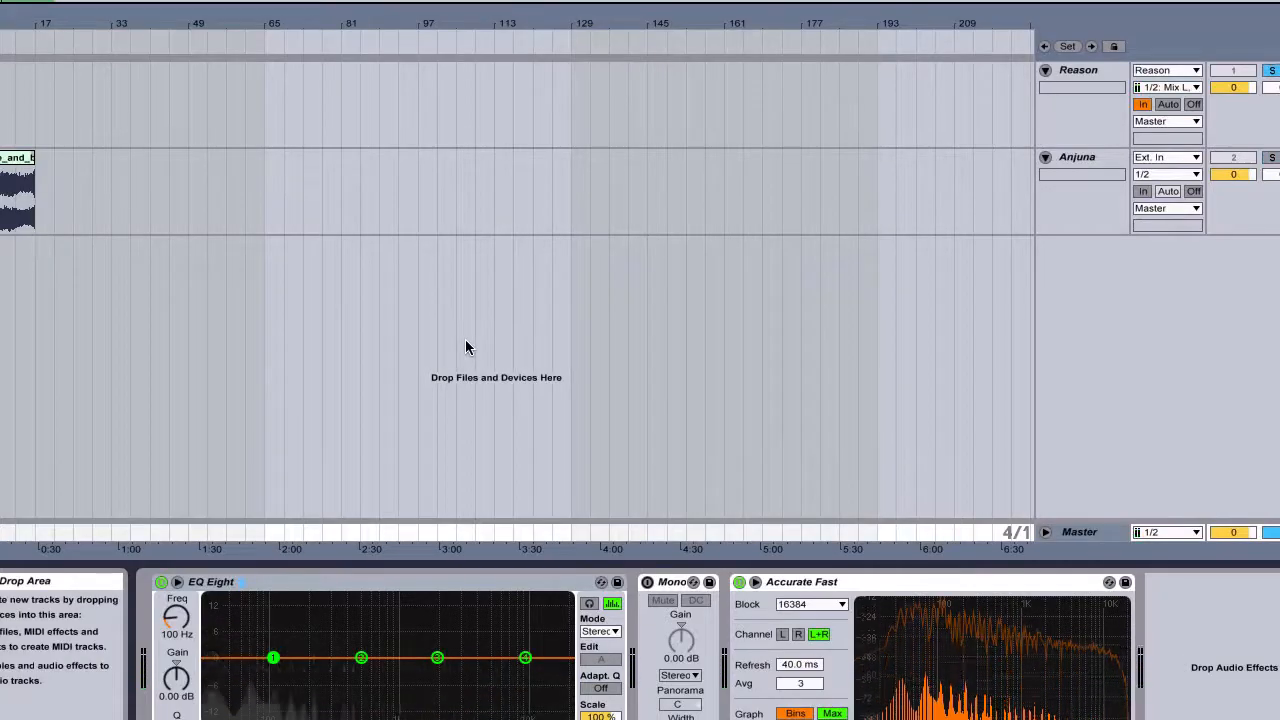
key("super+Tab")
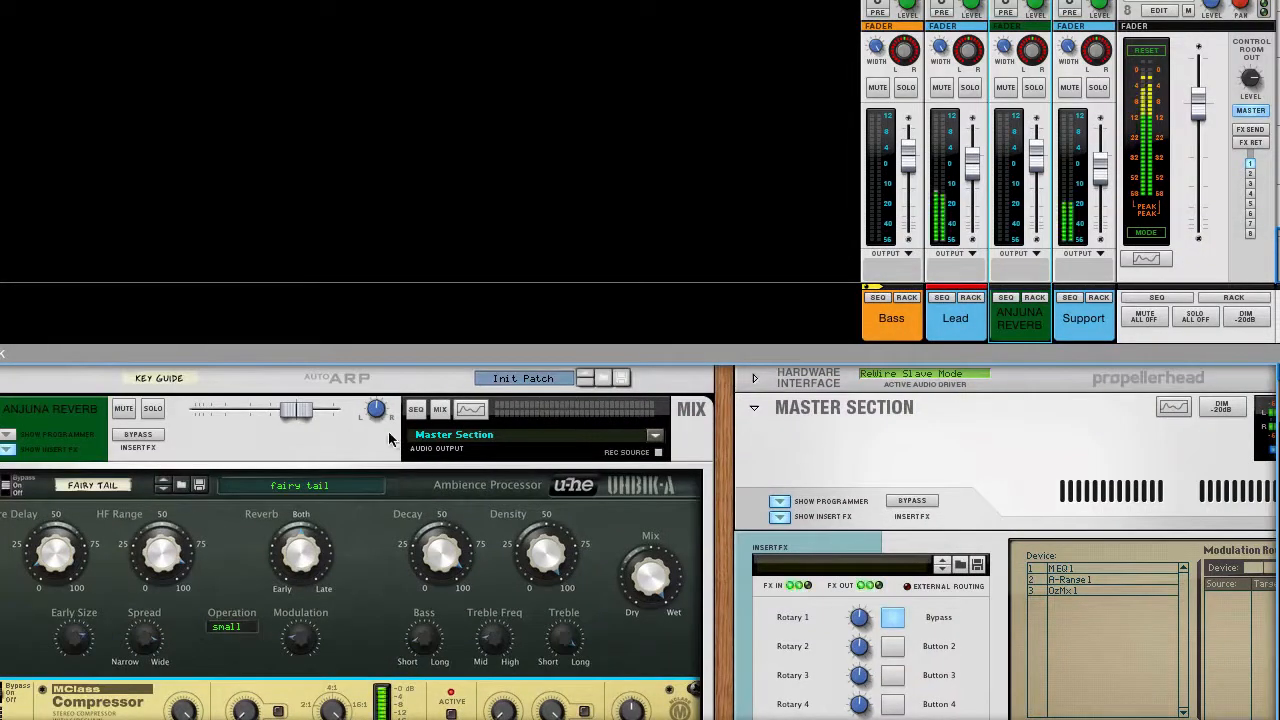
Step: Move the ANJUNA REVERB mixer channel between the Bass and Lead channels
left_click(376, 449)
scroll(382, 447, "down", 3)
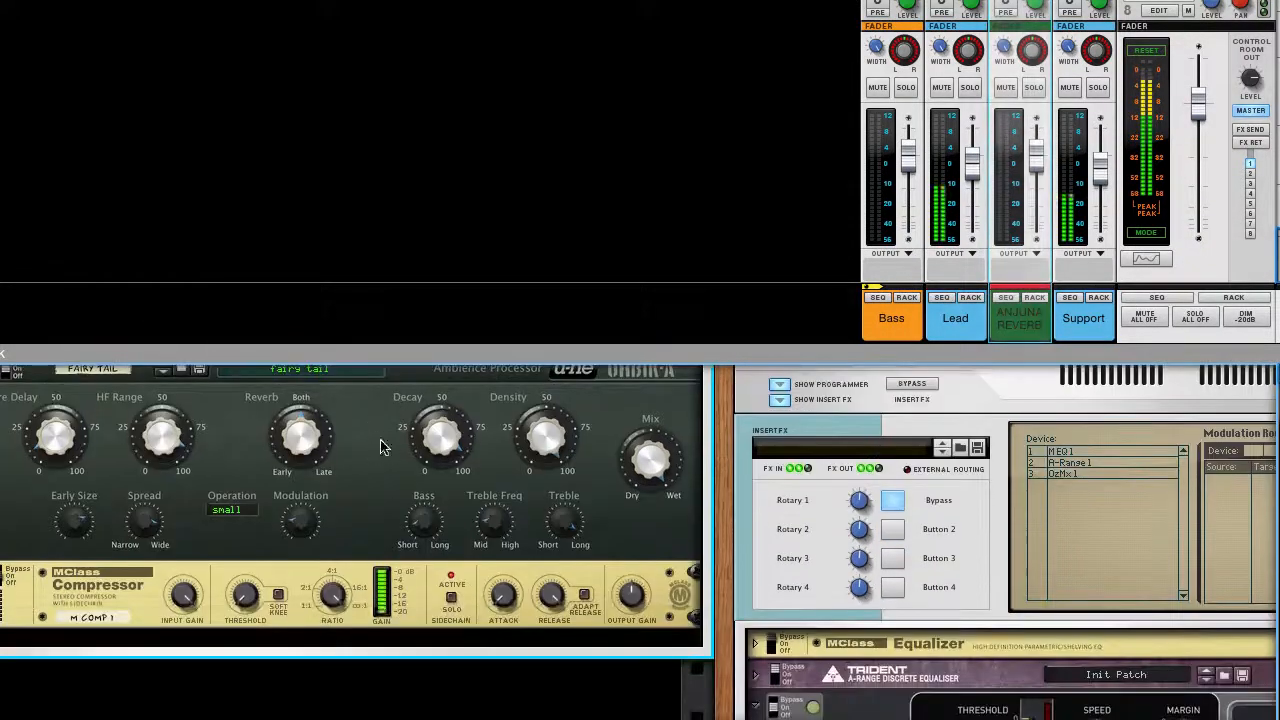
left_click_drag(1036, 317, 940, 323)
mouse_move(975, 326)
left_mouse_down()
mouse_move(1016, 330)
mouse_move(955, 323)
left_mouse_up()
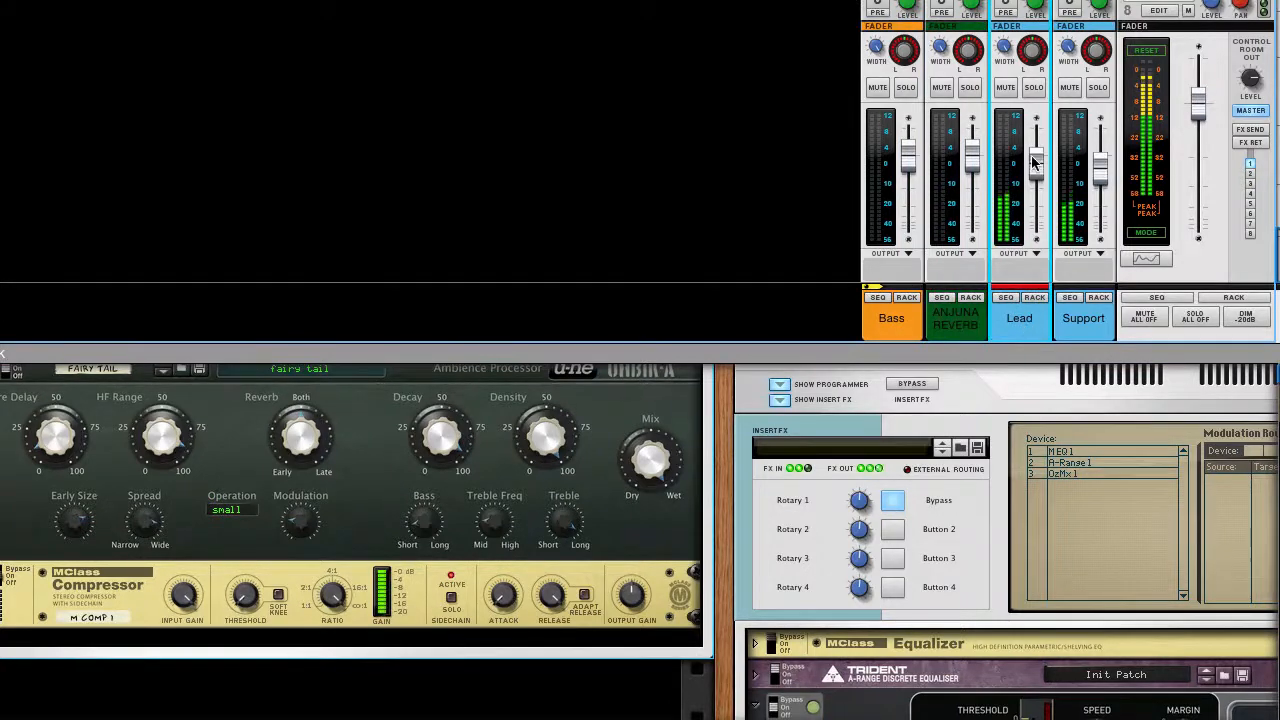
Step: Enable send 1 on the Lead and Support mixer channels
scroll(1038, 120, "up", 5)
left_click(1005, 119)
left_click(1068, 119)
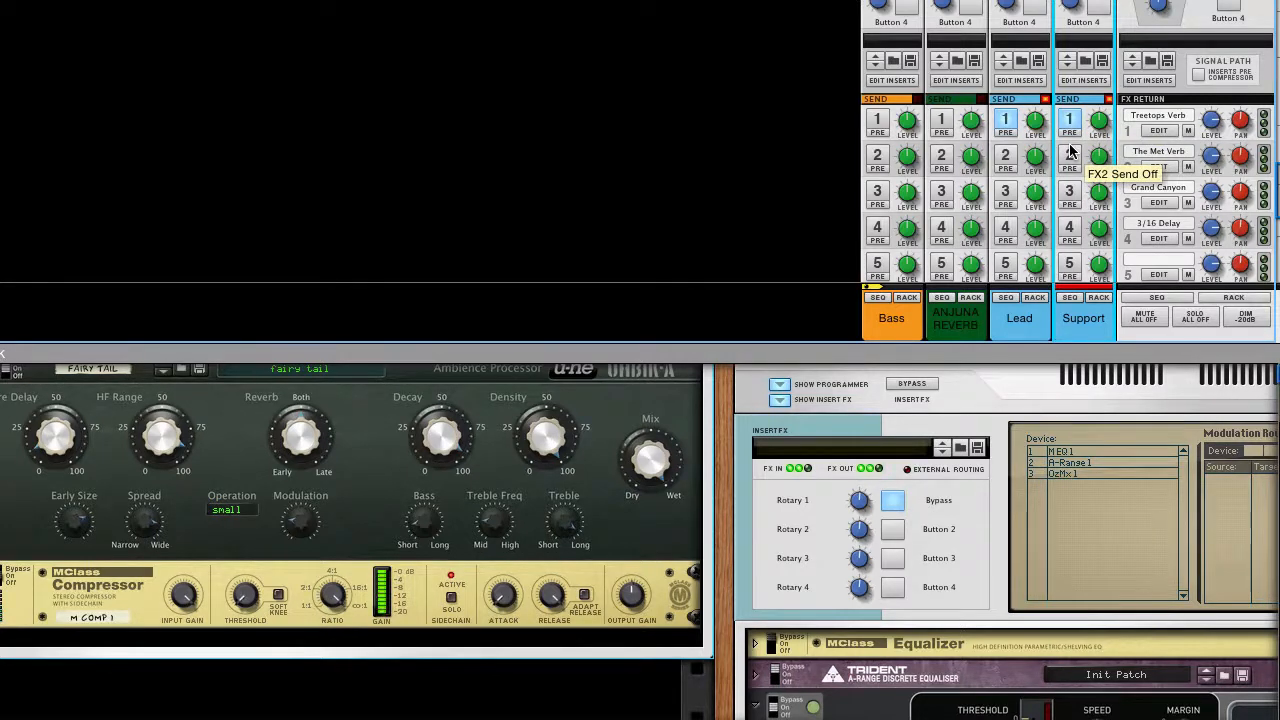
Step: Solo the ANJUNA REVERB channel to hear the reverb alone, and switch the solo off again
scroll(158, 470, "up", 3)
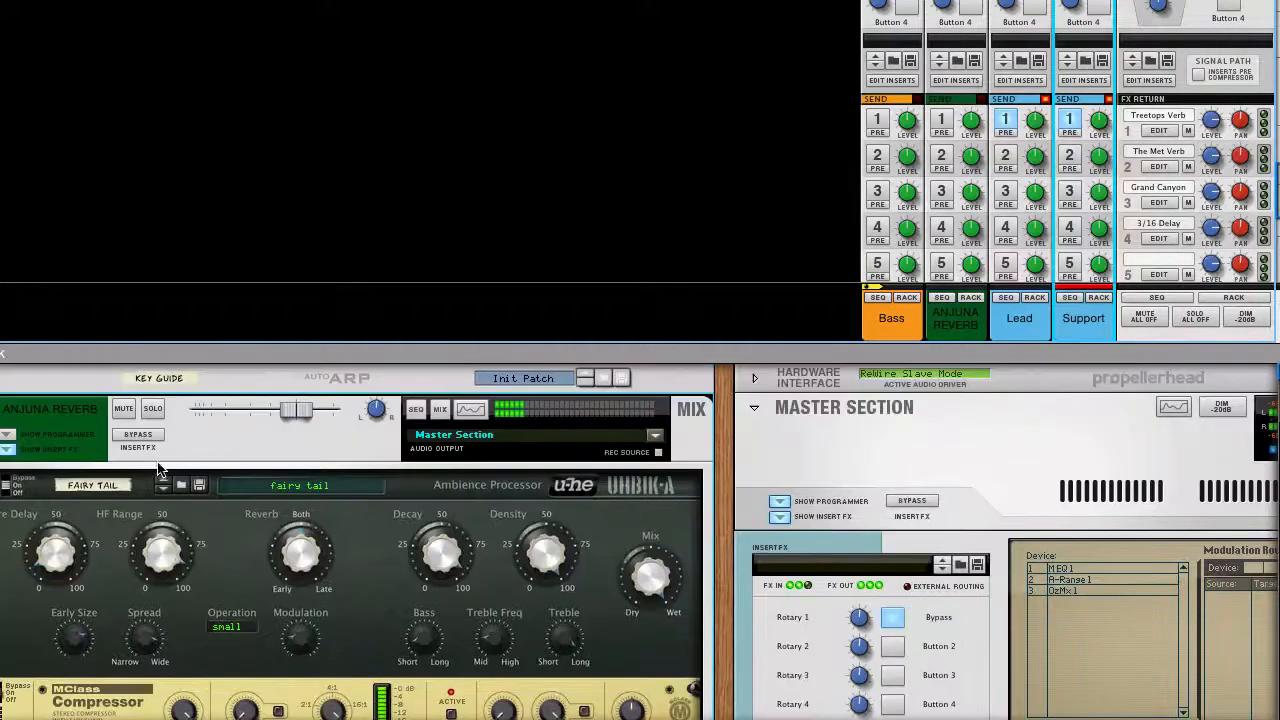
left_click(152, 408)
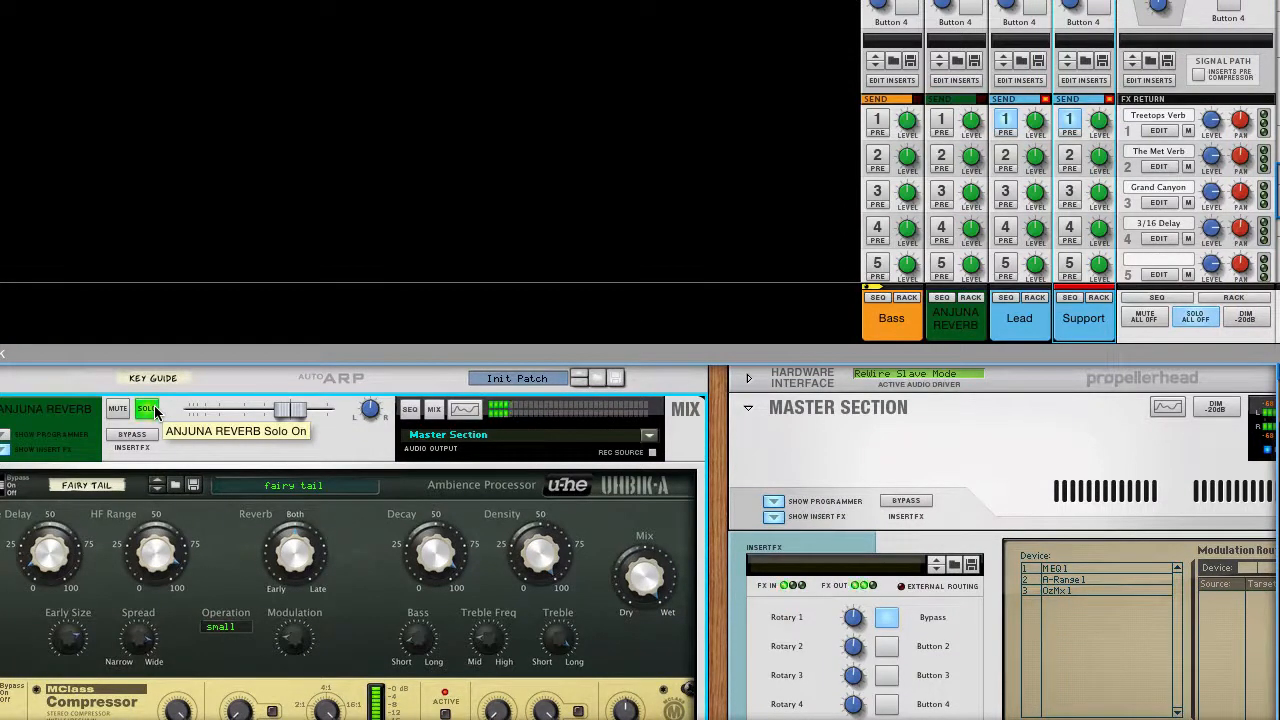
left_click(154, 405)
Step: Enlarge the rack area over the mixer and hide the Lead channel's insert FX
scroll(476, 505, "down", 2)
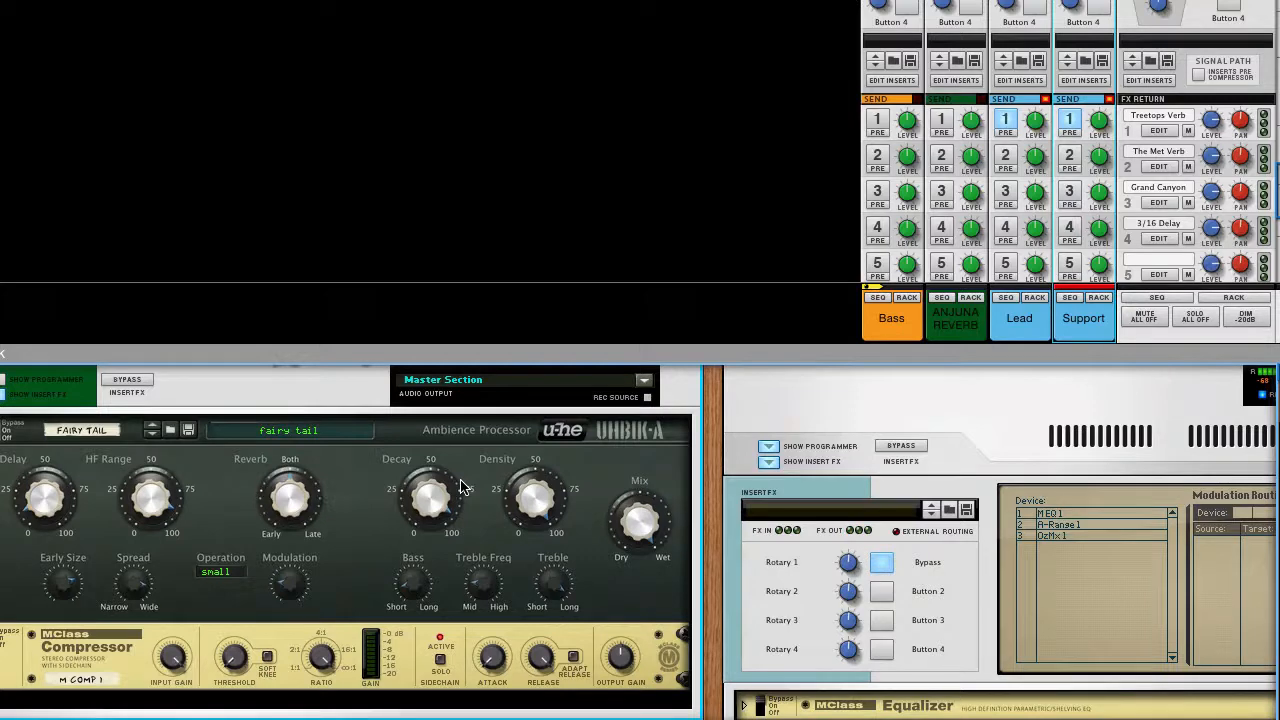
left_click_drag(206, 360, 206, 55)
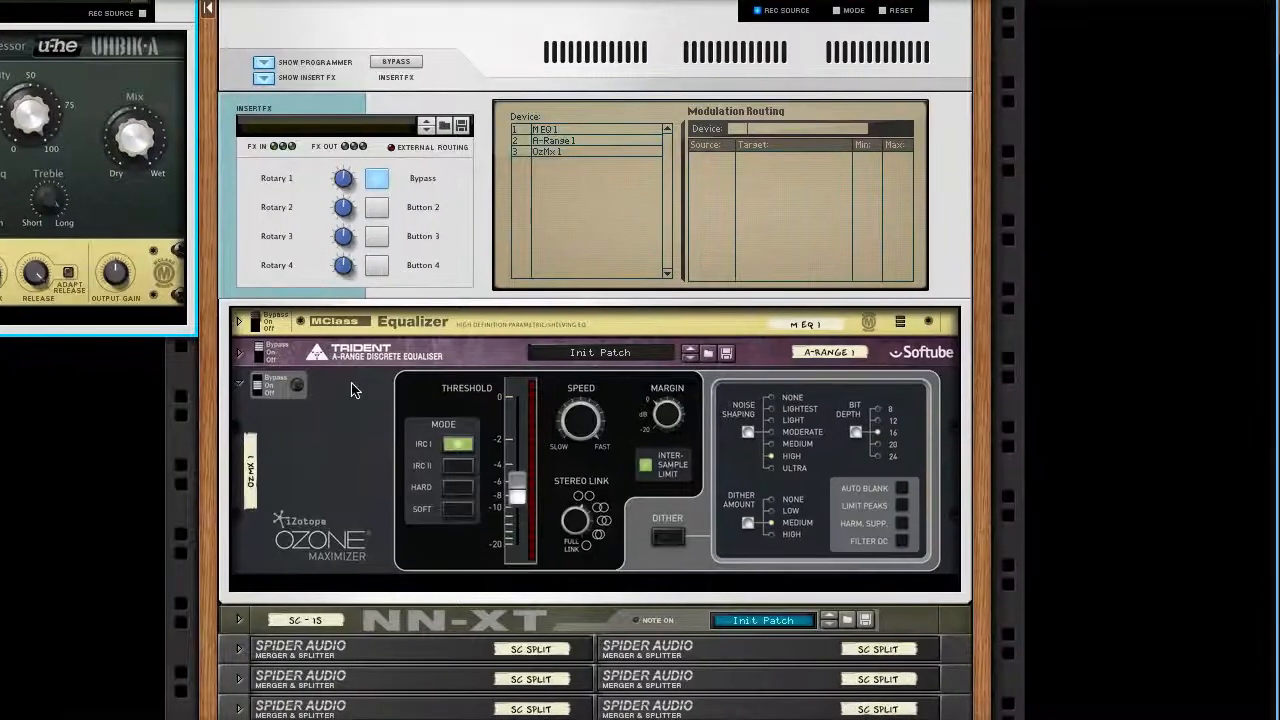
scroll(350, 390, "down", 10)
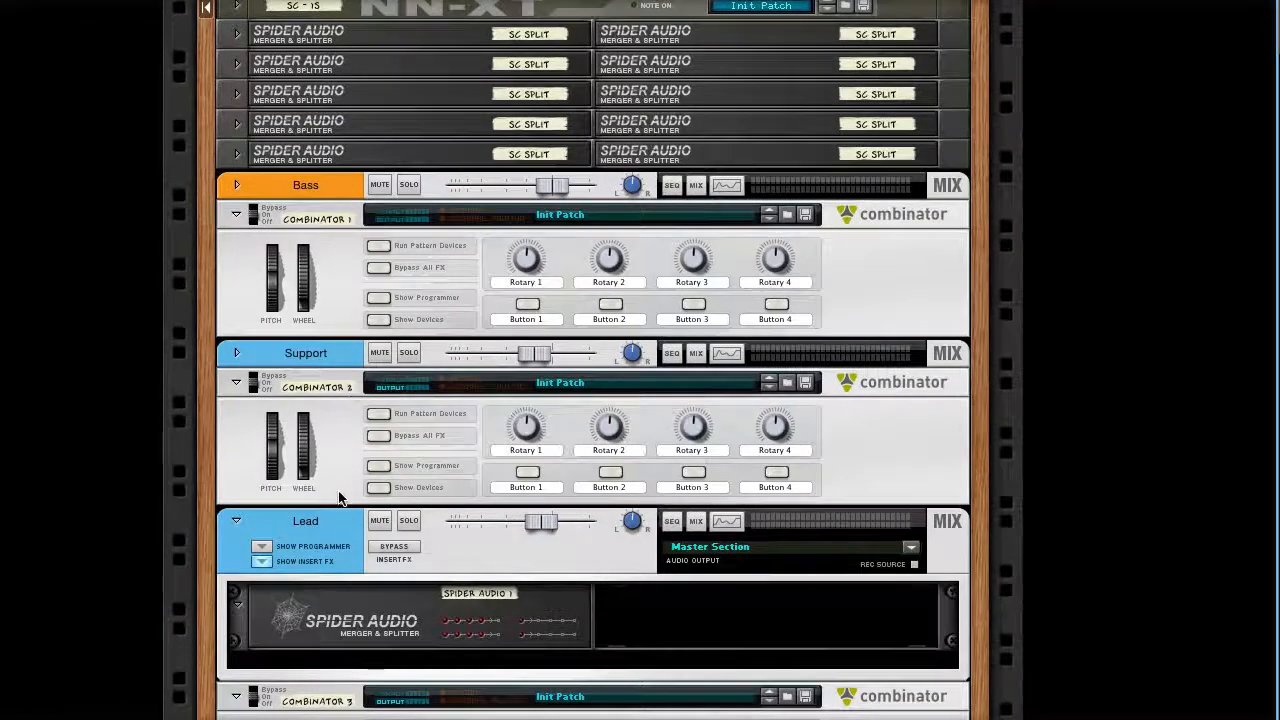
left_click(261, 561)
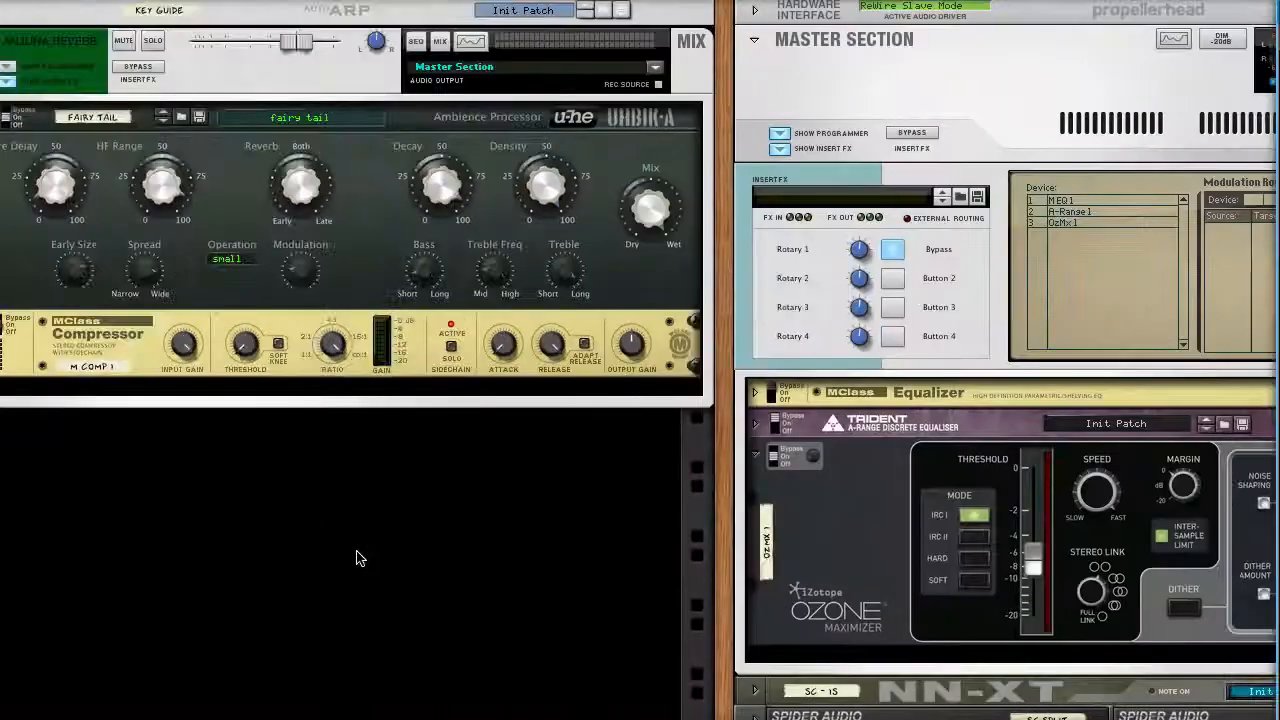
Step: Bring up the song with the AnjunaVerb channel, and hide that channel's insert FX and the Anjuna Pad Combinator's devices
left_click_drag(246, 0, 1279, 160)
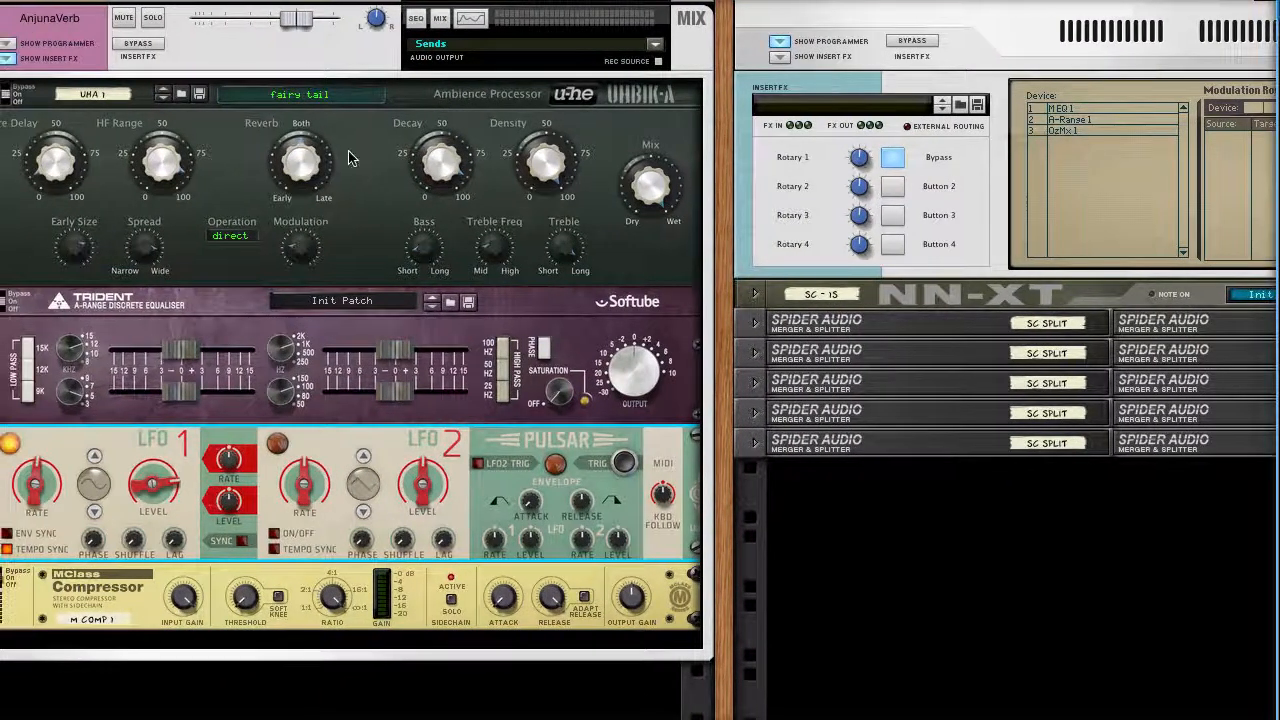
left_click(5, 59)
scroll(477, 251, "right", 18)
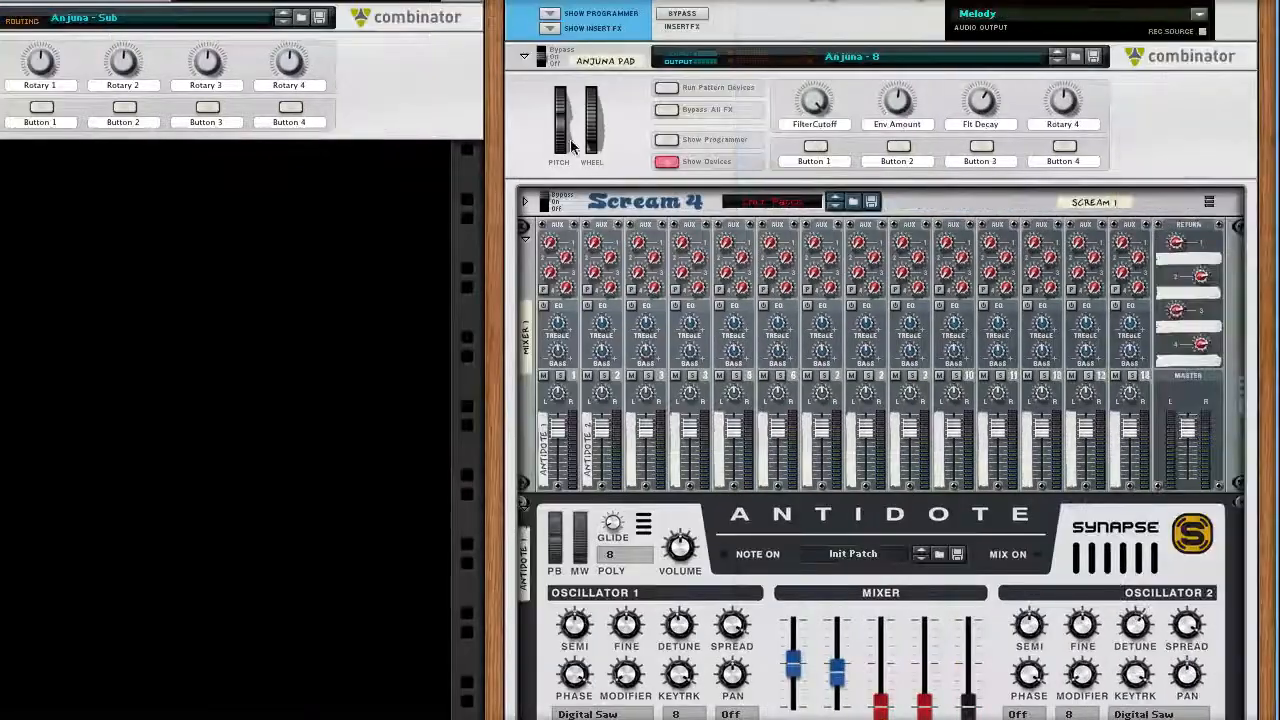
left_click(667, 161)
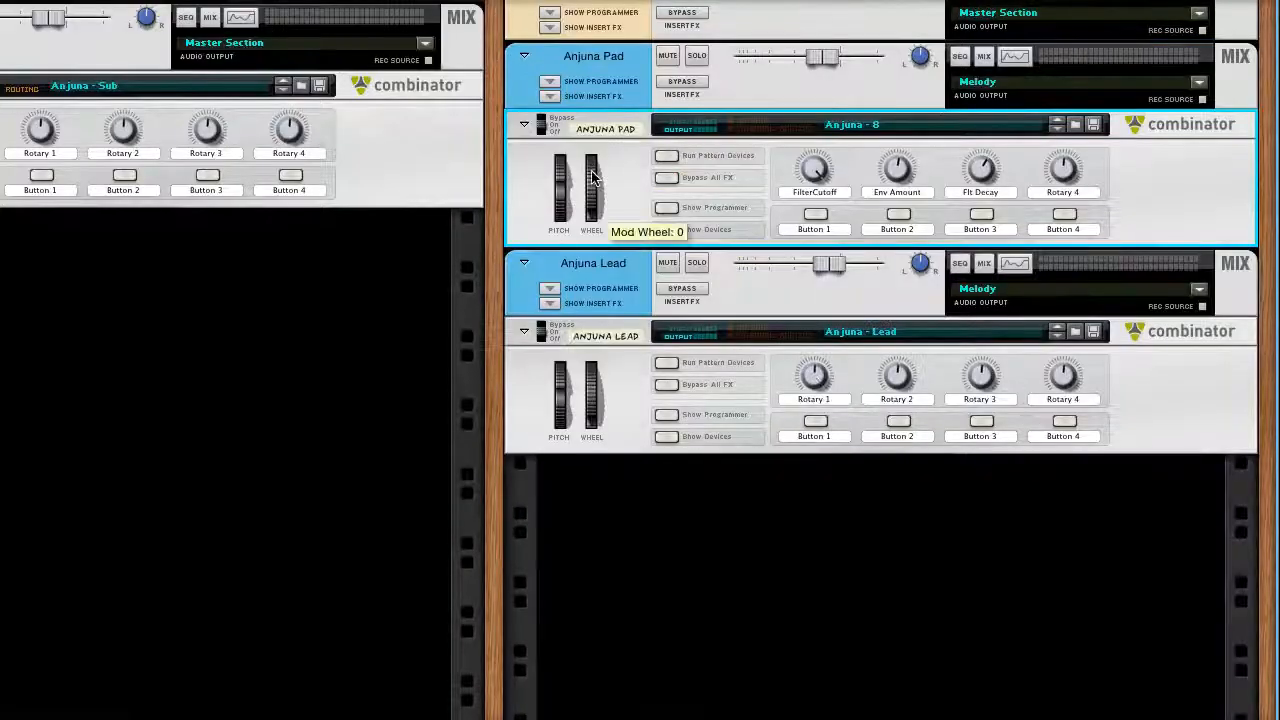
scroll(633, 160, "left", 5)
scroll(633, 156, "right", 2)
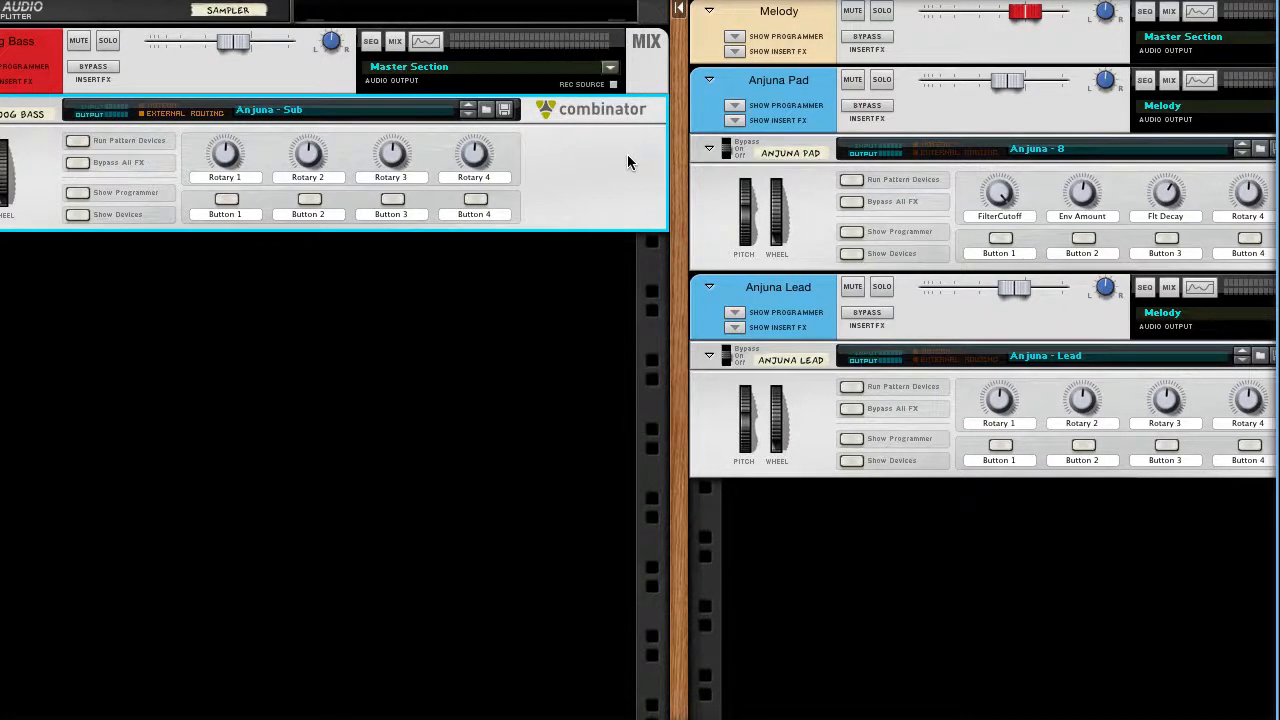
key("super+Tab")
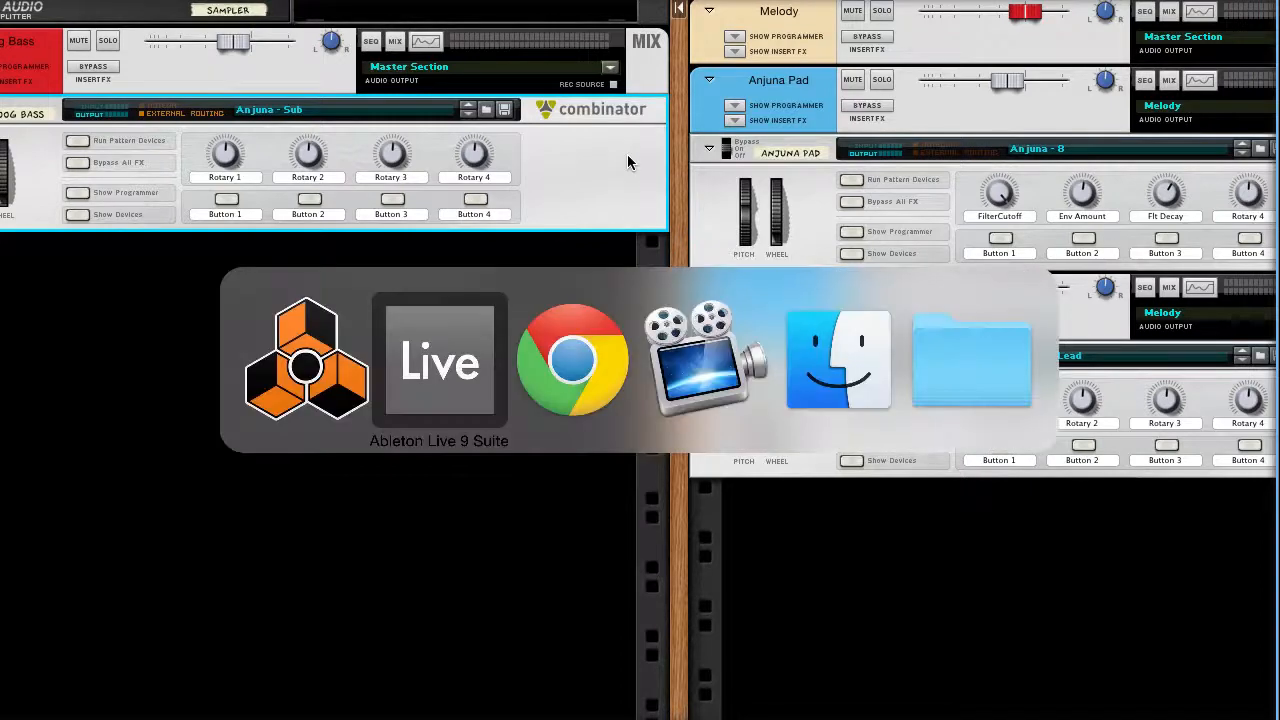
key("super+Tab")
key("super+Tab")
key("super+Tab")
key("super+Tab")
key("super+Tab")
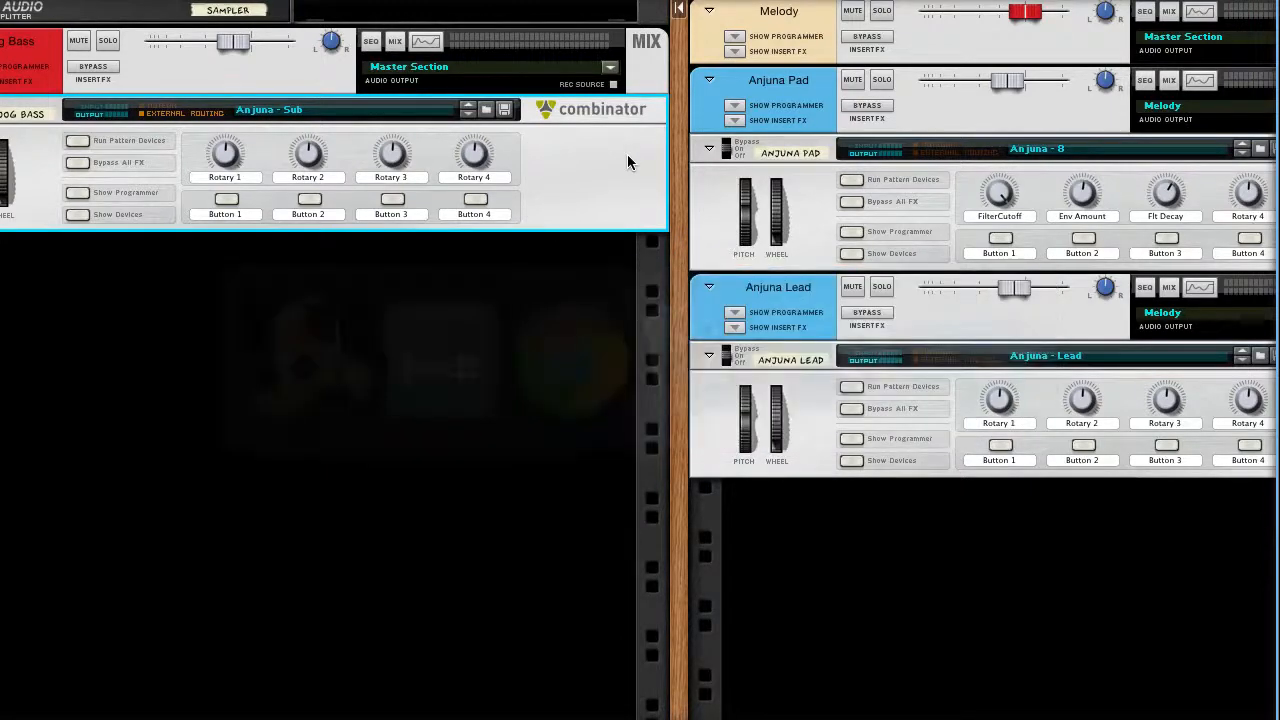
Step: Switch to Ableton Live, expand the Accurate Fast spectrum display, and play the soloed Anjuna reference to examine its frequencies
key("super+Tab")
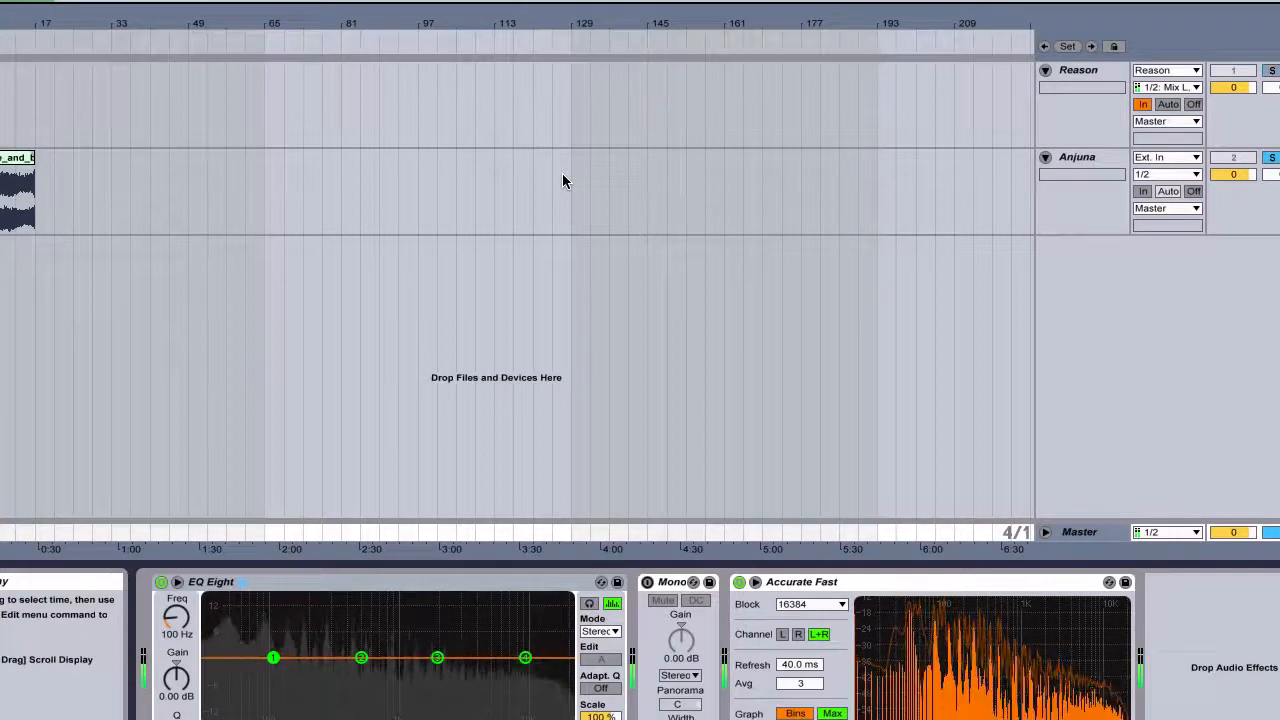
key("space")
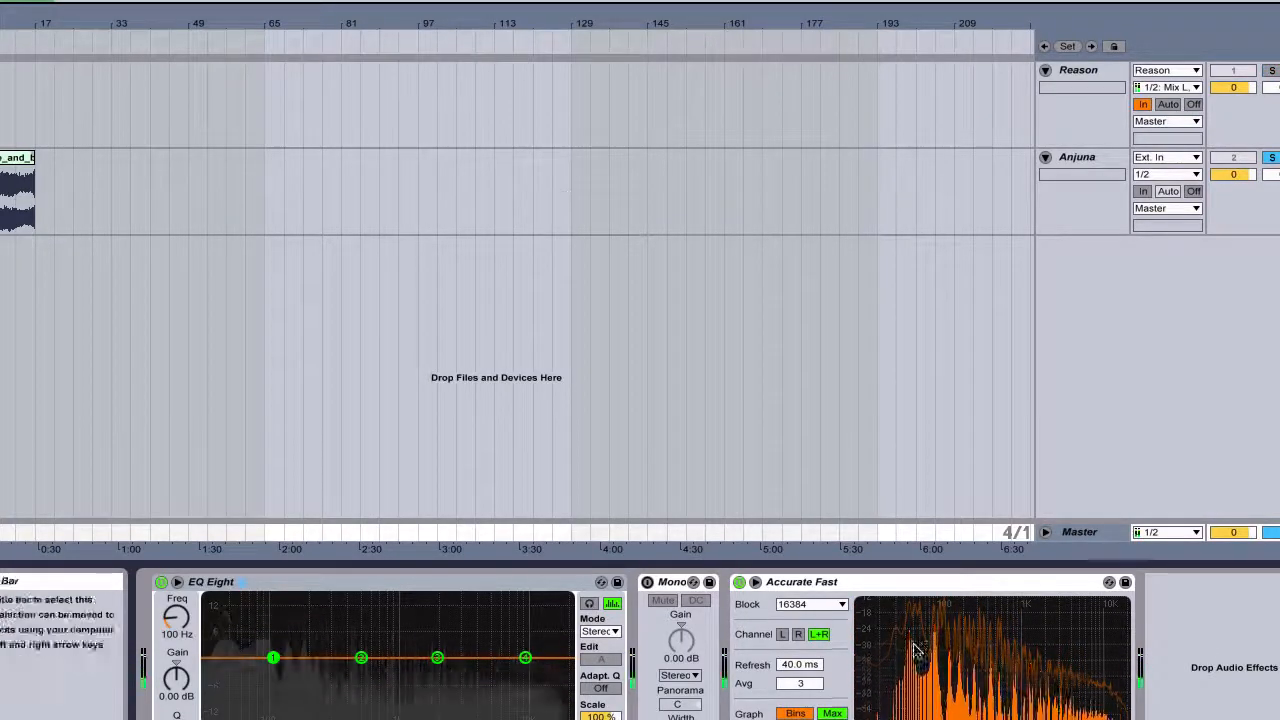
double_click(943, 660)
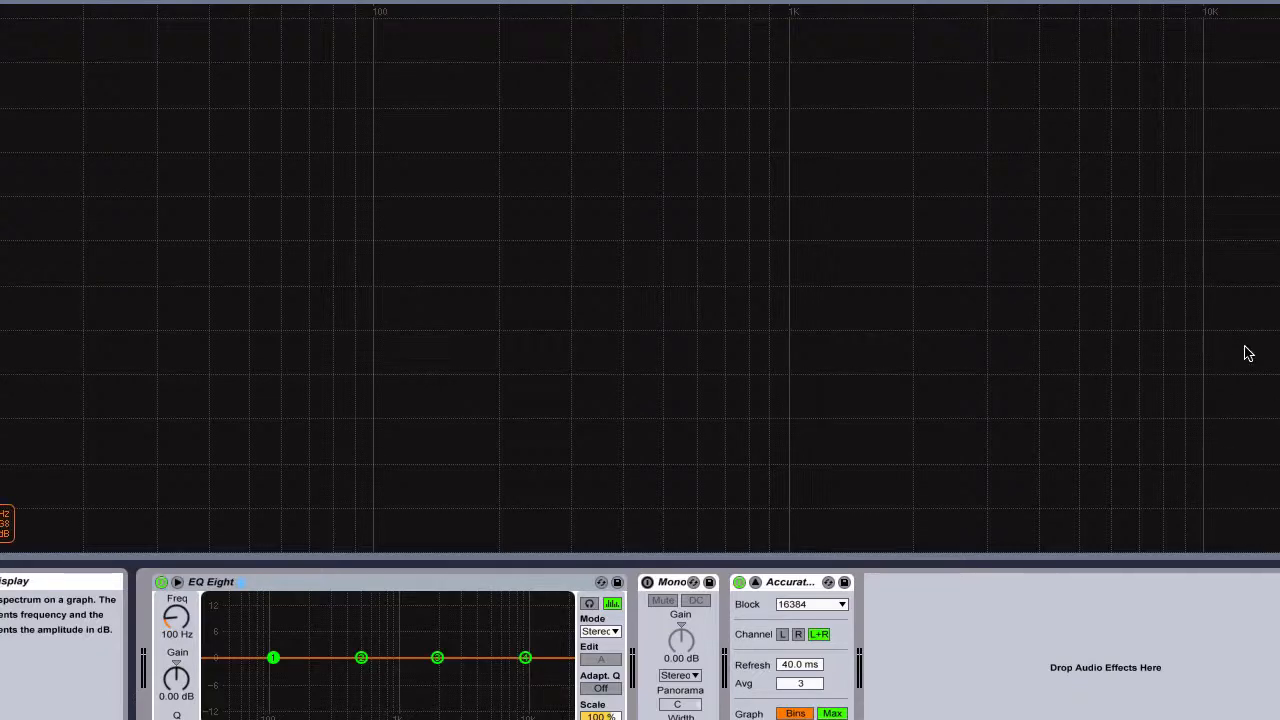
key("space")
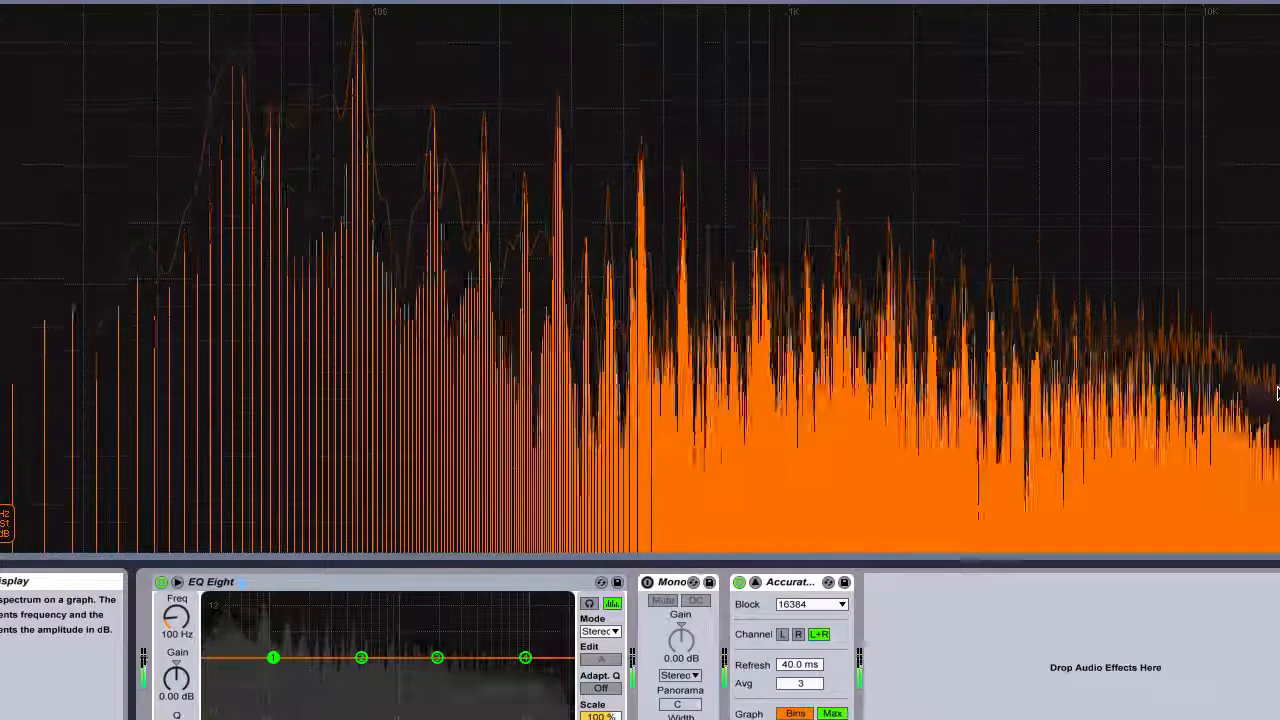